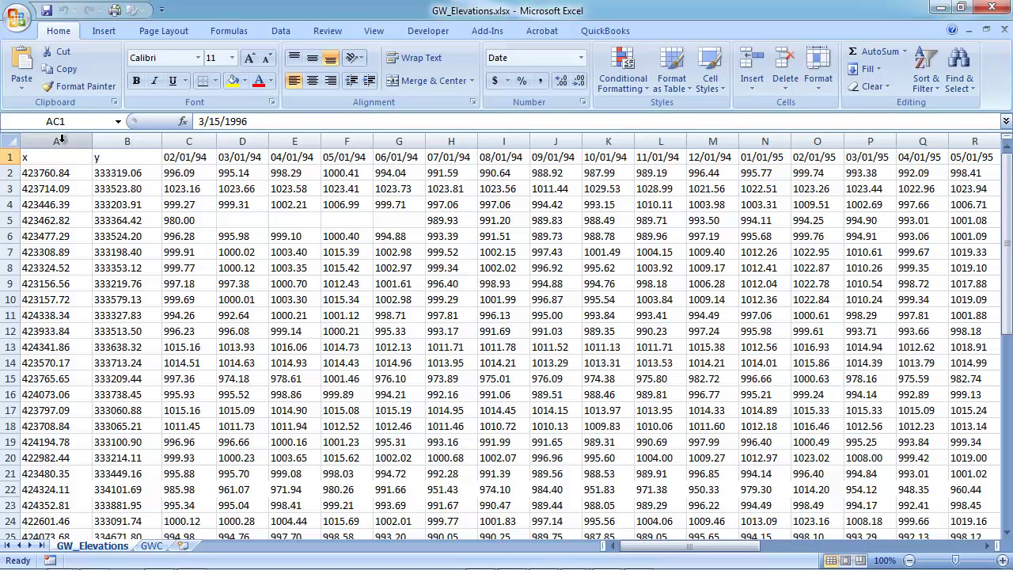
Select the y, x and site_id columns in the exporter's data table
left_click(107, 140)
left_click(74, 140)
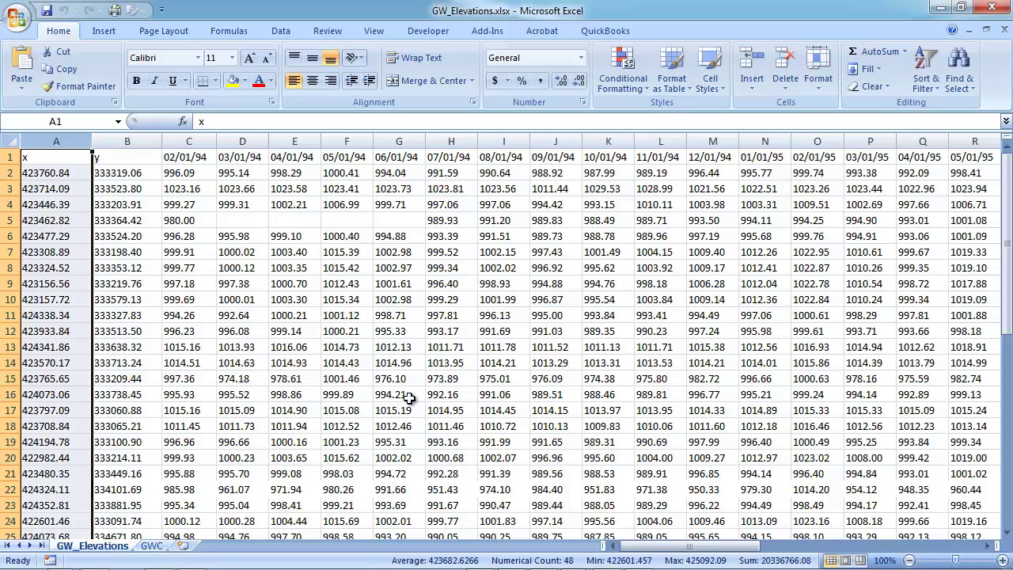
left_click_drag(701, 551, 886, 545)
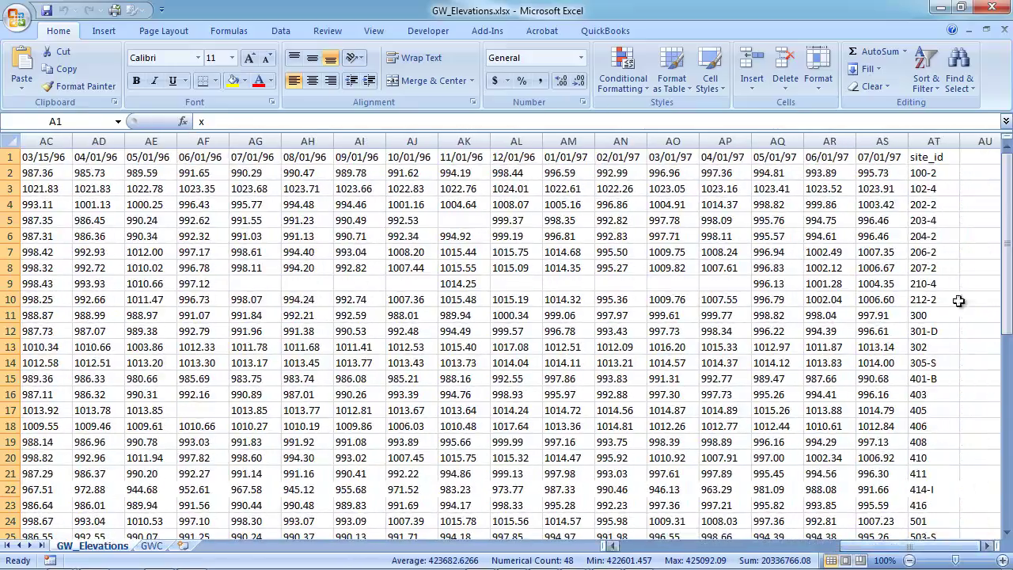
left_click(934, 140)
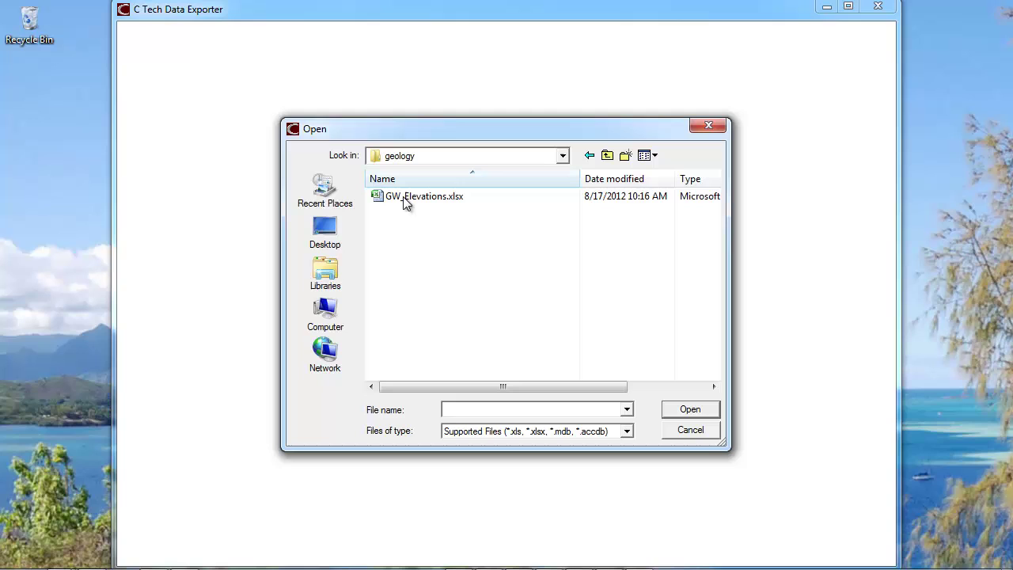
Load GW_Elevations.xlsx, pick the GW_Elevations$ table, and switch to Create Geology (*.geo) File
left_click(405, 197)
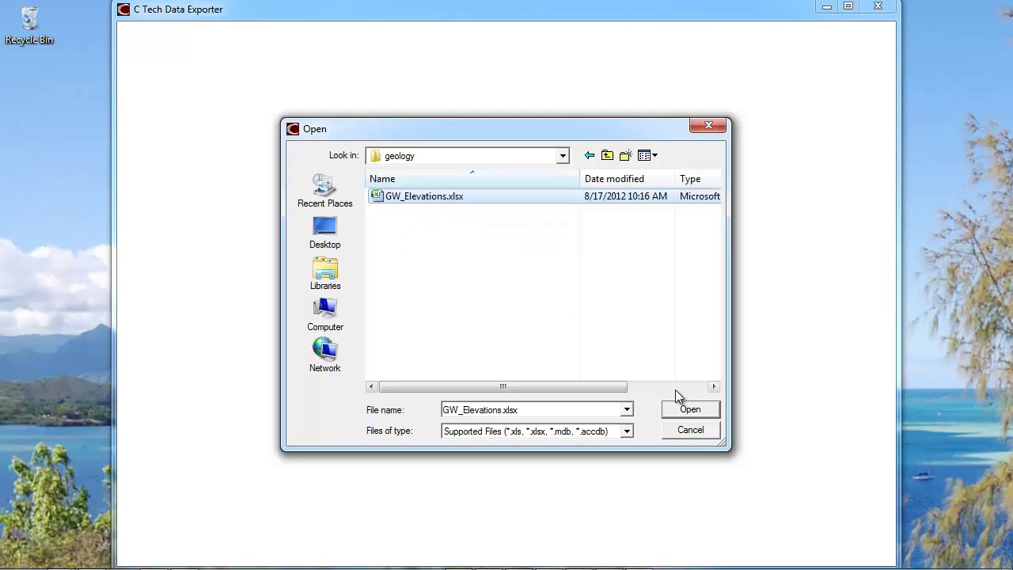
left_click(689, 409)
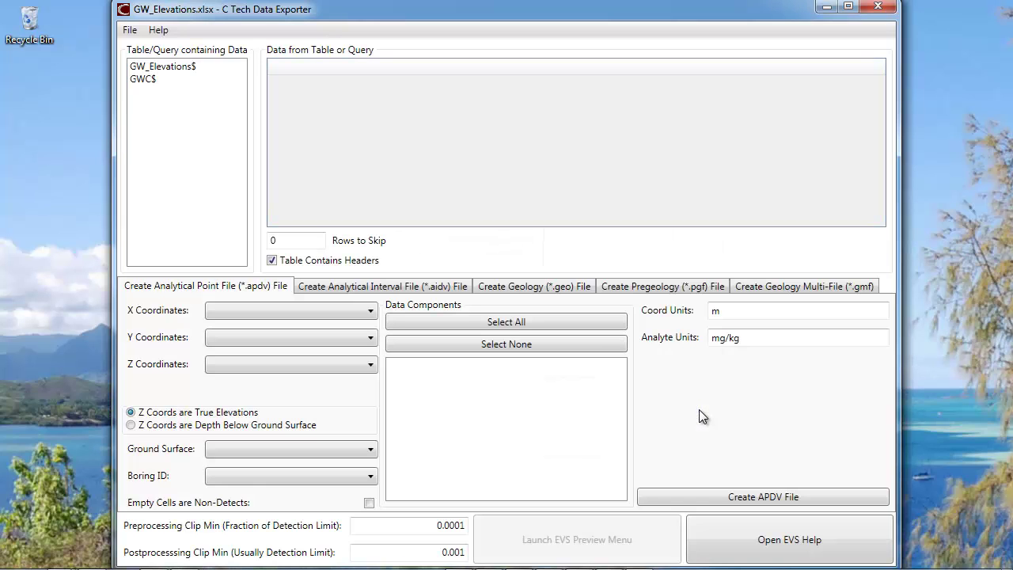
left_click(176, 68)
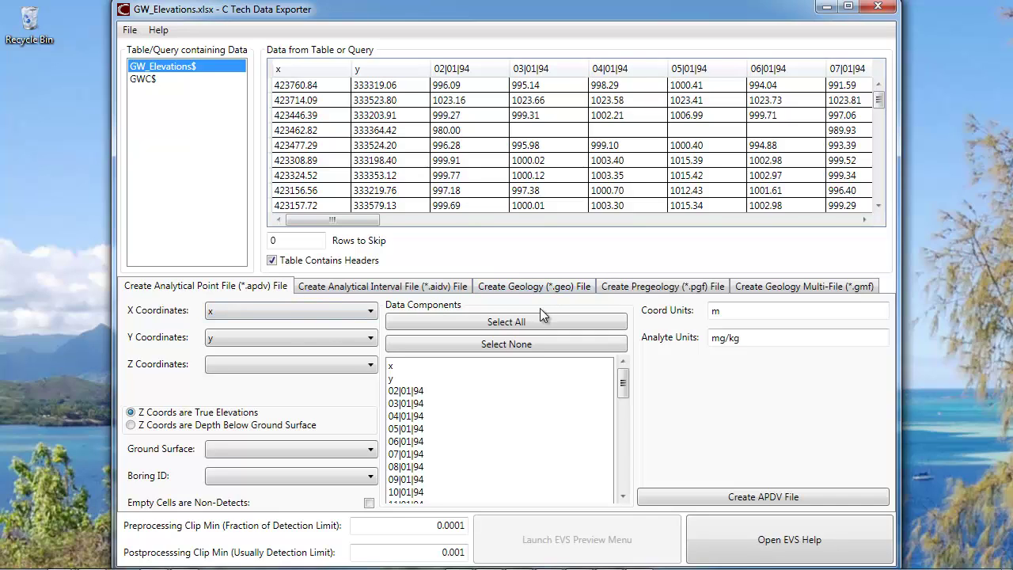
left_click(547, 287)
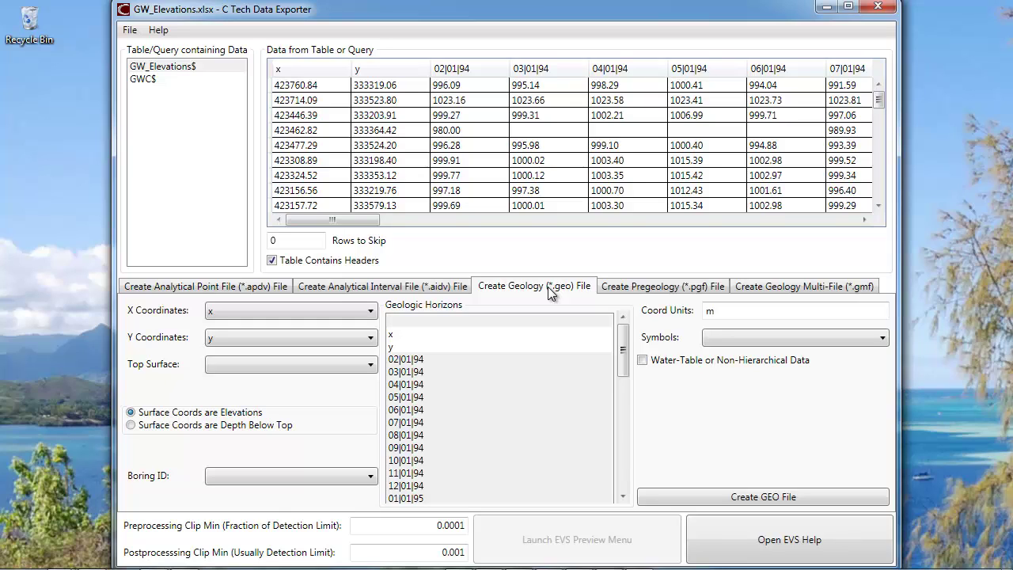
Enable Water-Table or Non-Hierarchical Data, with First Surface 02|01|94 and Boring ID site_id
left_click(642, 361)
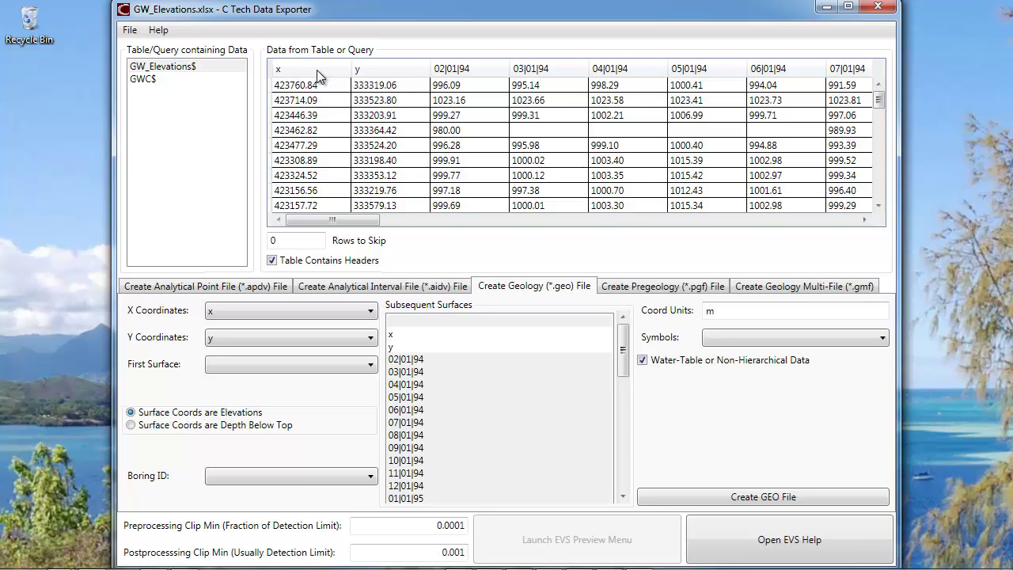
left_click(255, 363)
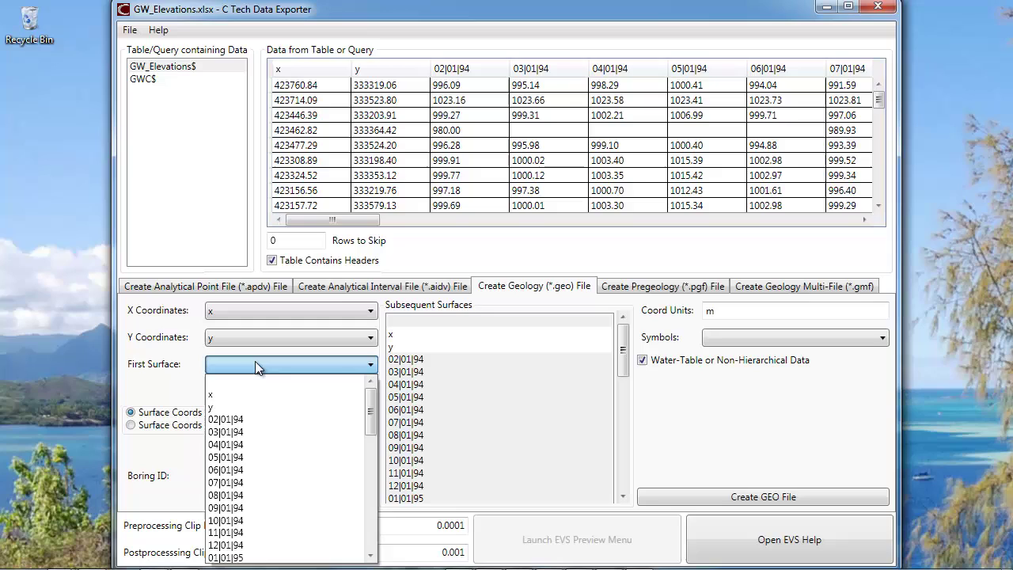
left_click(236, 422)
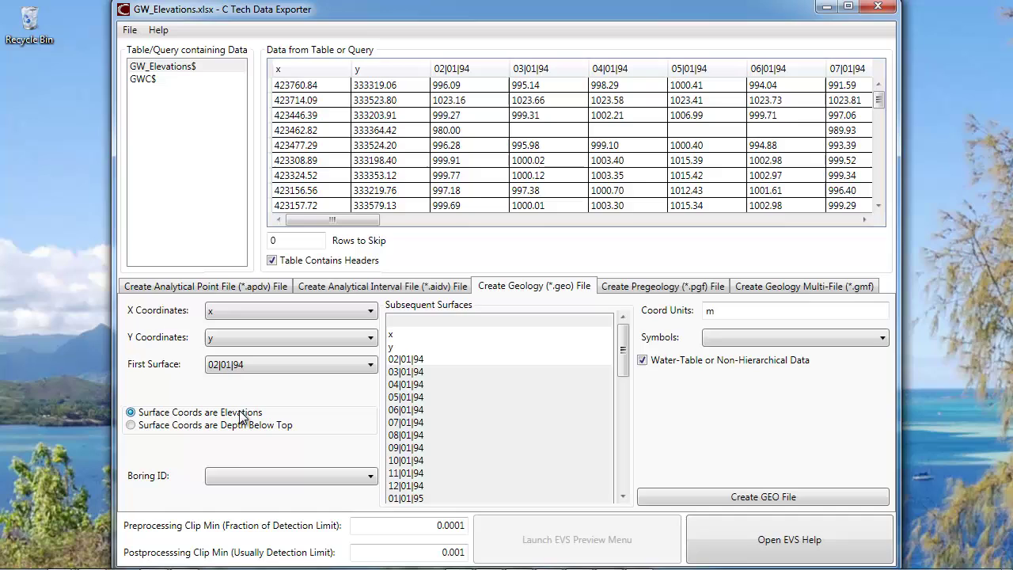
left_click(368, 475)
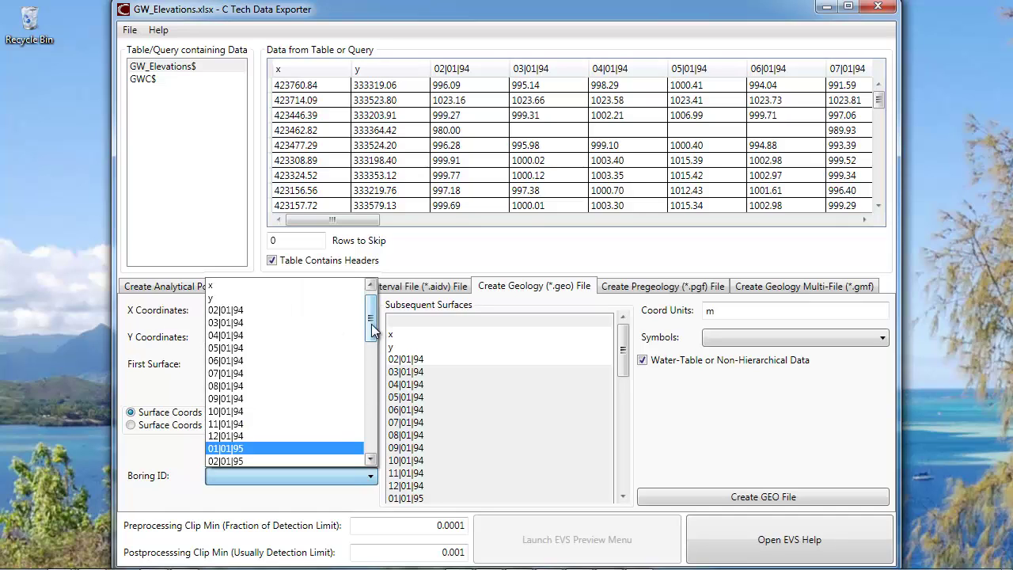
left_click_drag(373, 324, 387, 448)
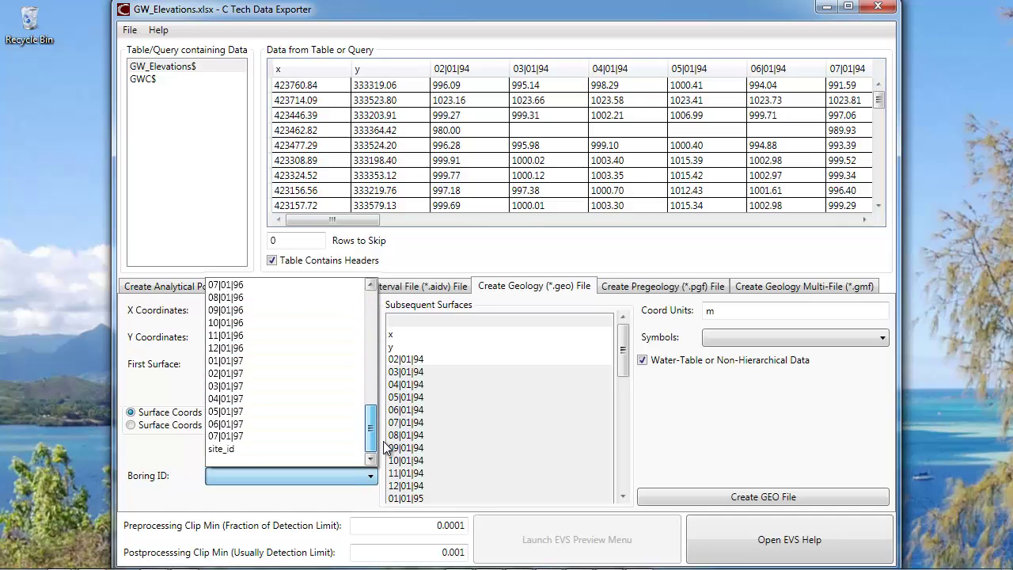
left_click(220, 450)
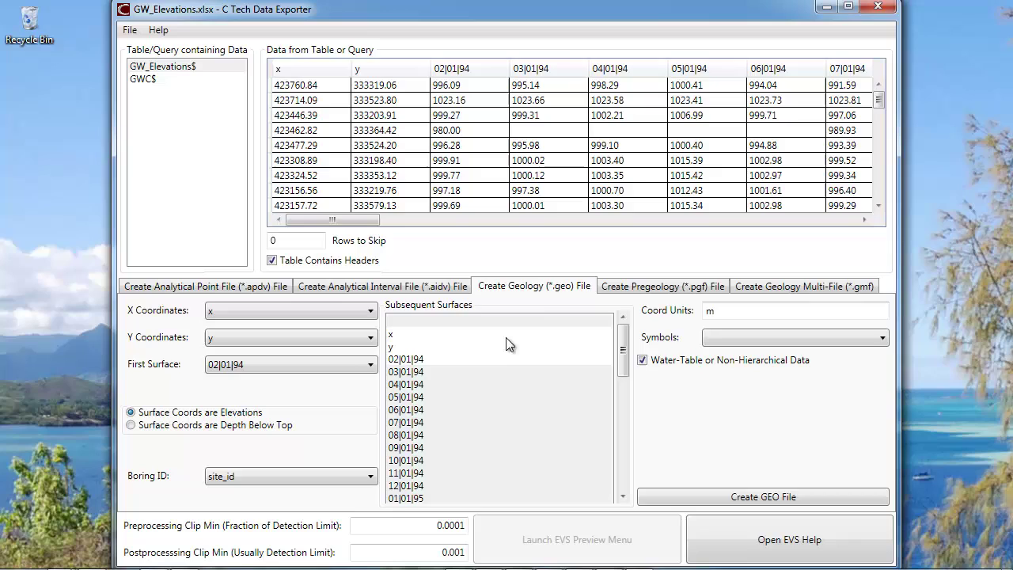
Select 03|01|94 through 07|01|97 as Subsequent Surfaces and create the GEO file
left_click(587, 323)
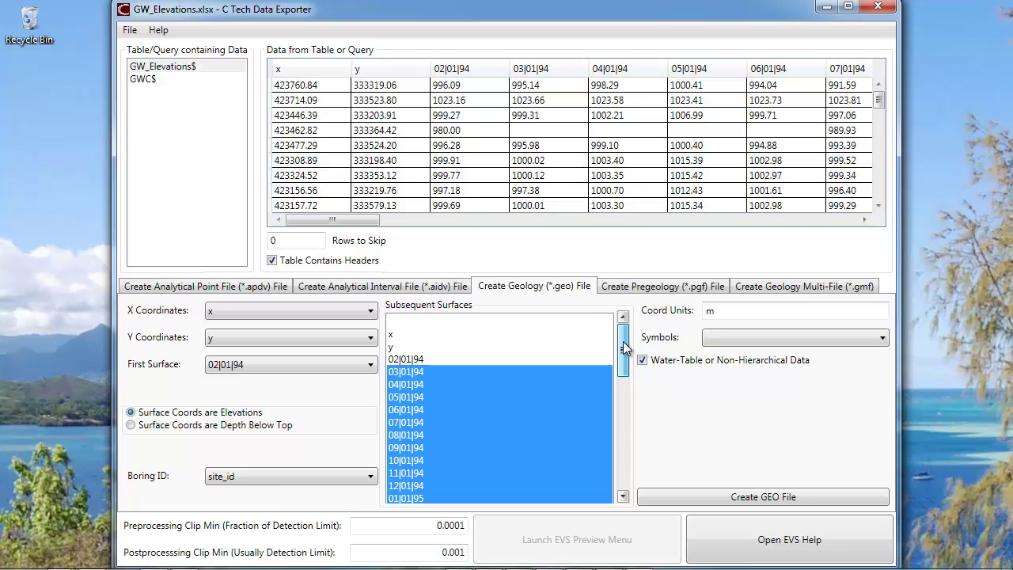
left_click_drag(624, 348, 621, 477)
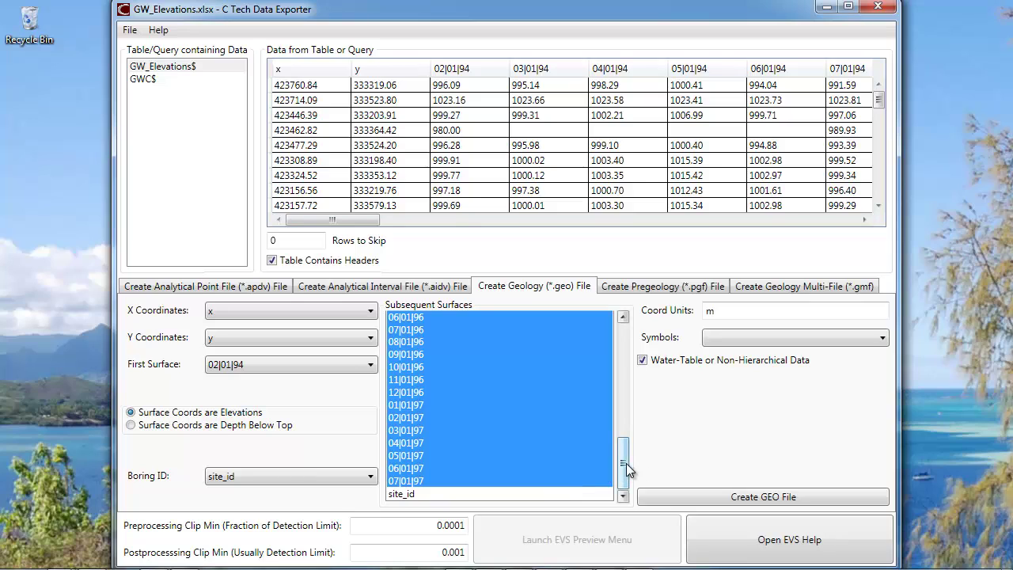
left_click_drag(626, 444, 626, 331)
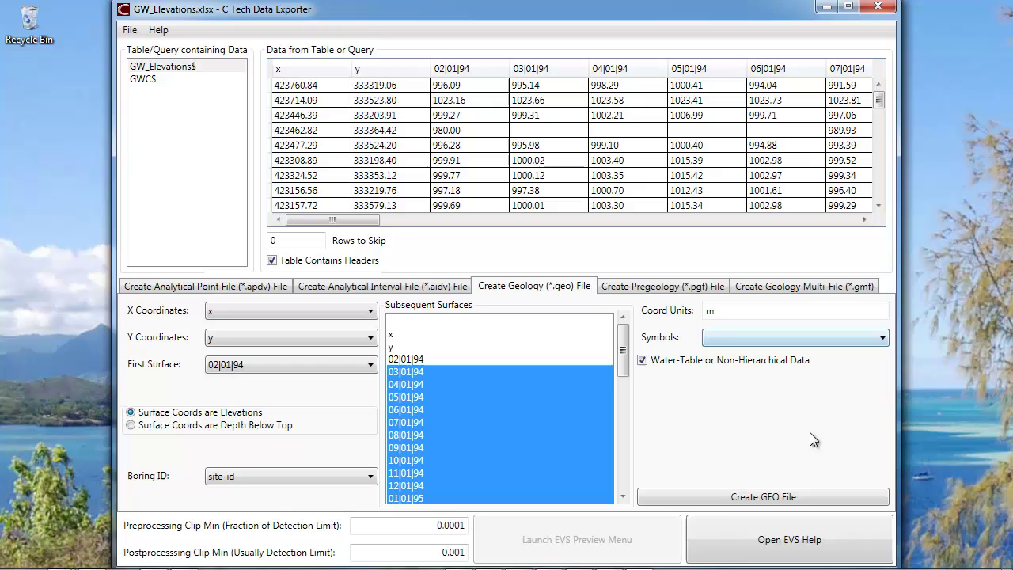
left_click(712, 497)
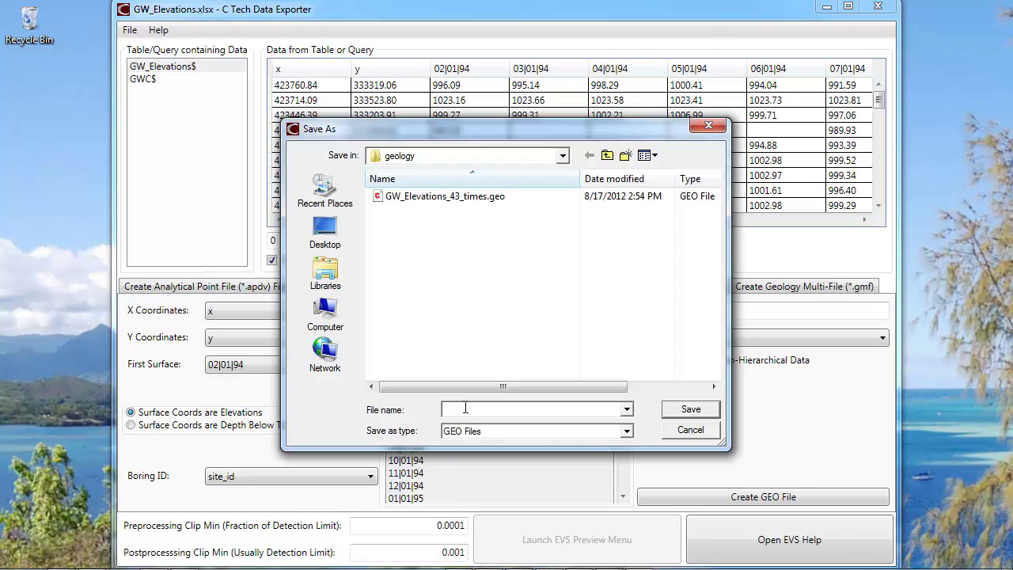
Save the GEO file as Time_domain_Surface_video and view it in ConTEXT
type("G")
key("BackSpace")
type("Time_domain_Surface_video")
left_click(692, 407)
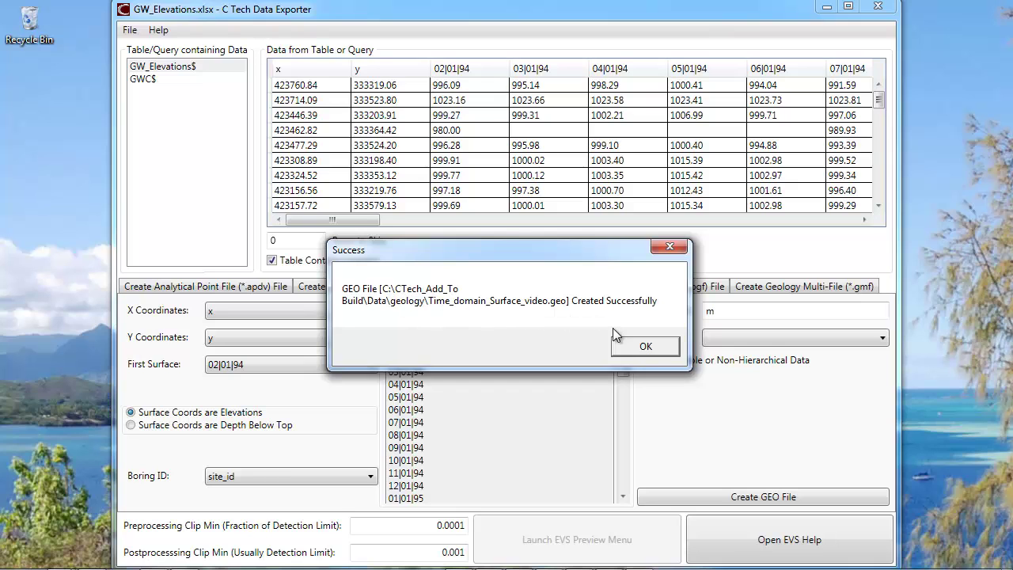
left_click(643, 347)
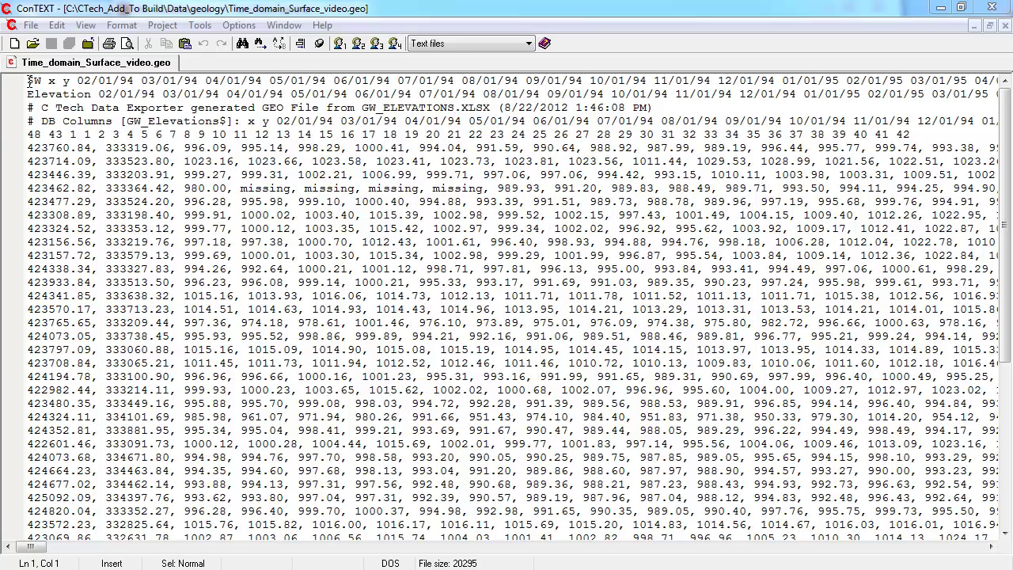
left_click(29, 147)
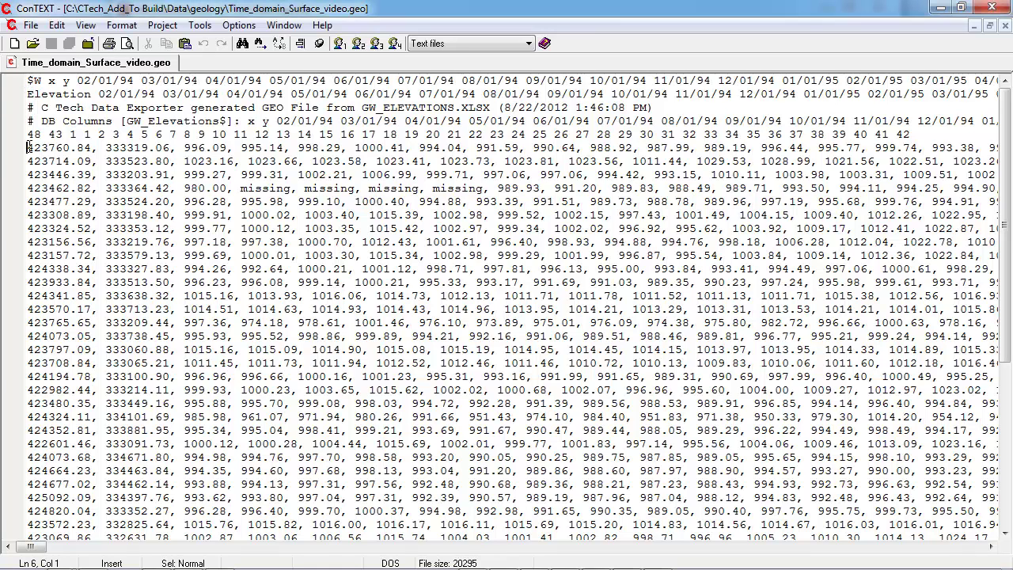
left_click(24, 161, "shift")
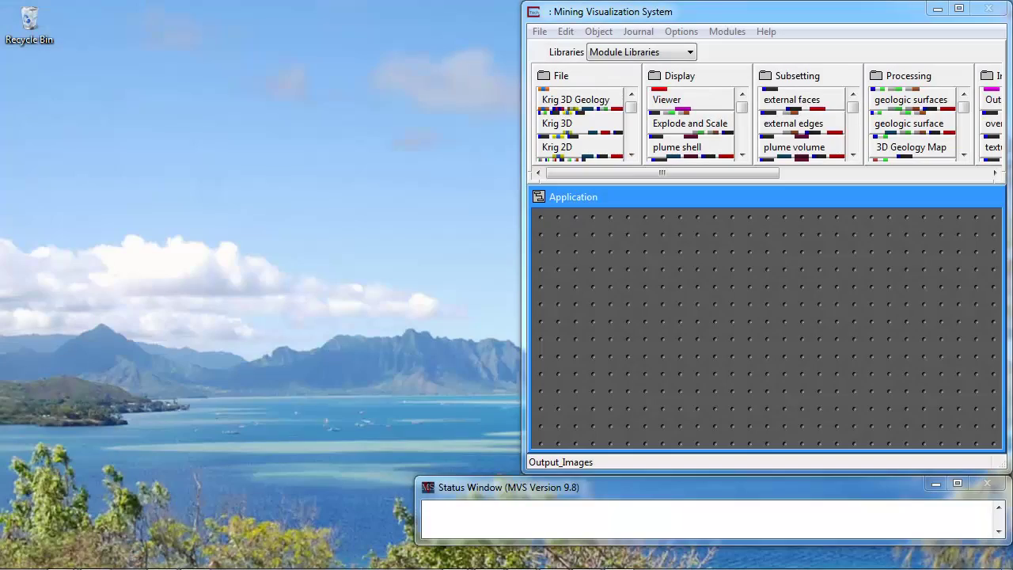
Add post samples and Viewer modules and connect post samples to the Viewer
left_click(631, 157)
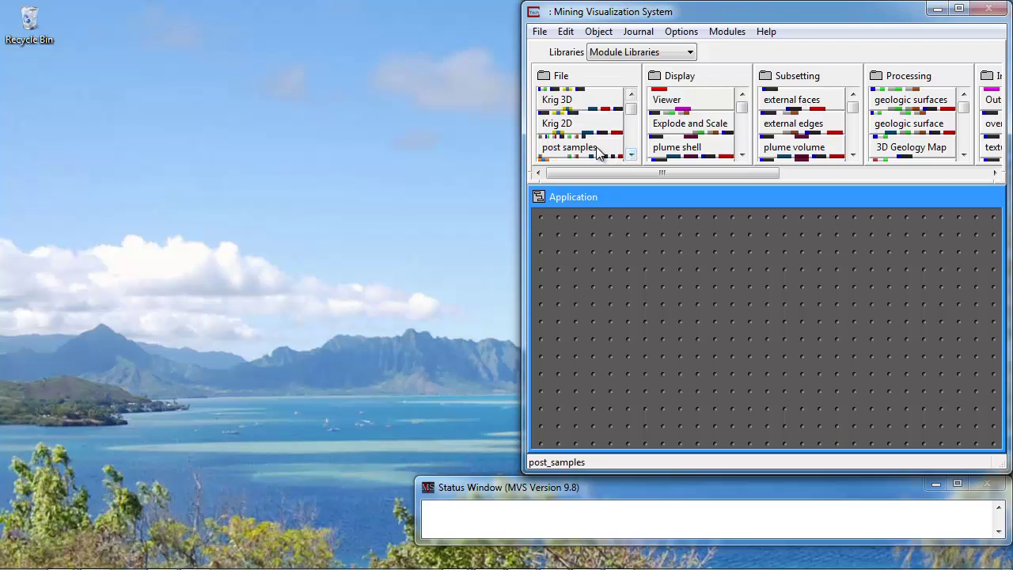
left_click_drag(599, 147, 612, 241)
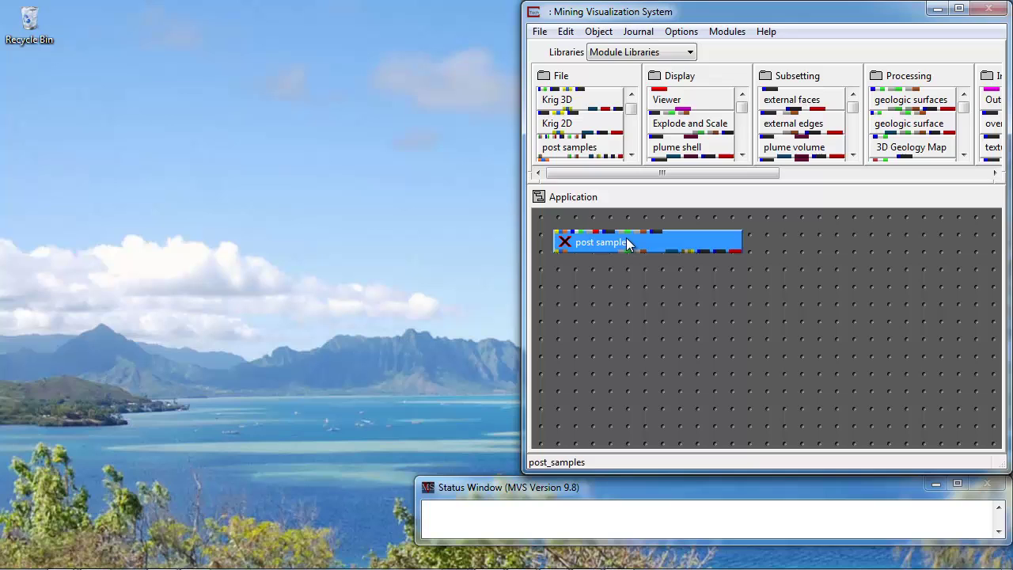
left_click_drag(715, 103, 688, 409)
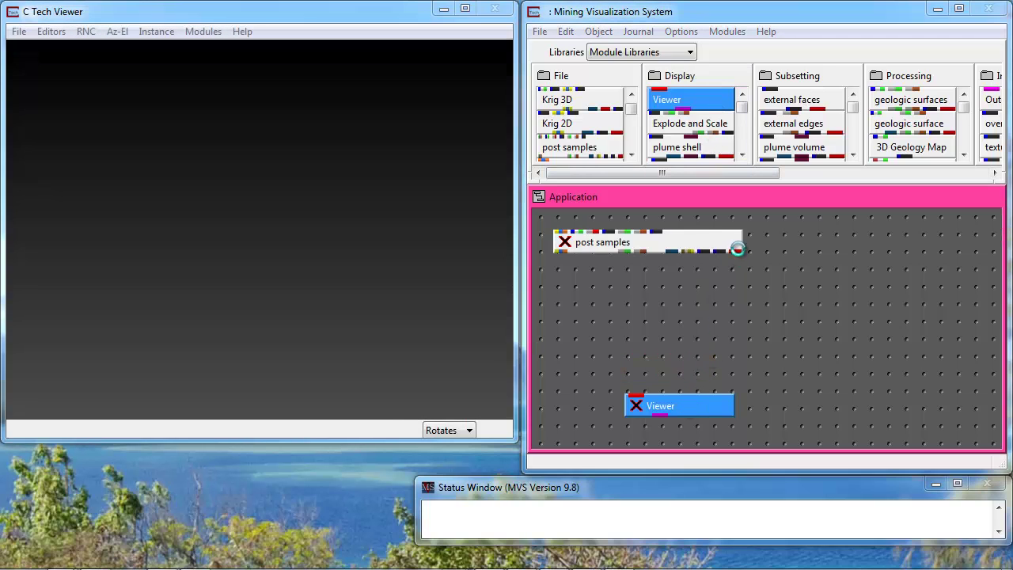
left_click_drag(738, 251, 690, 340)
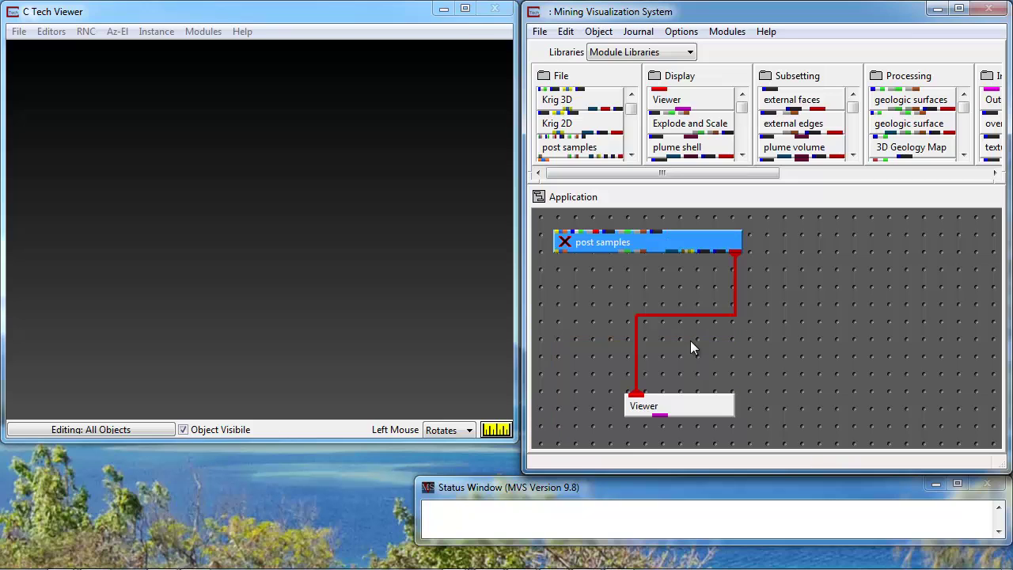
Load Time_domain_Surface_video.geo from the geology folder into post samples
double_click(675, 241)
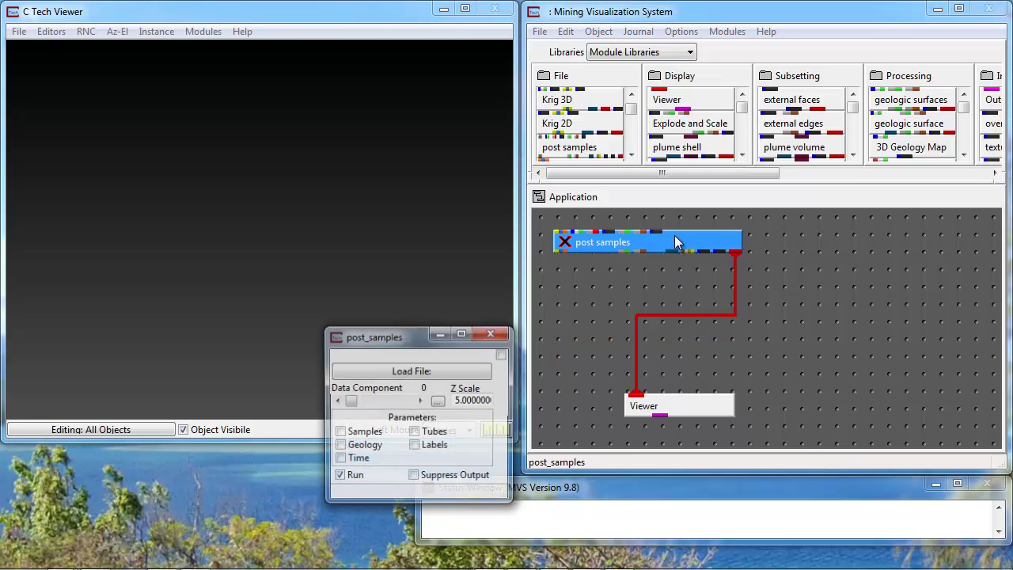
left_click(354, 376)
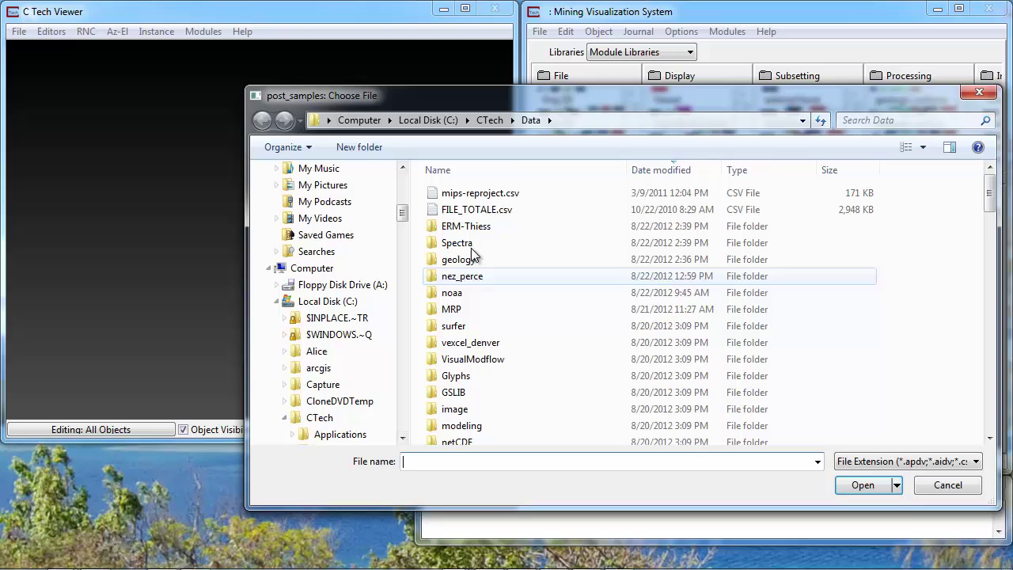
double_click(530, 375)
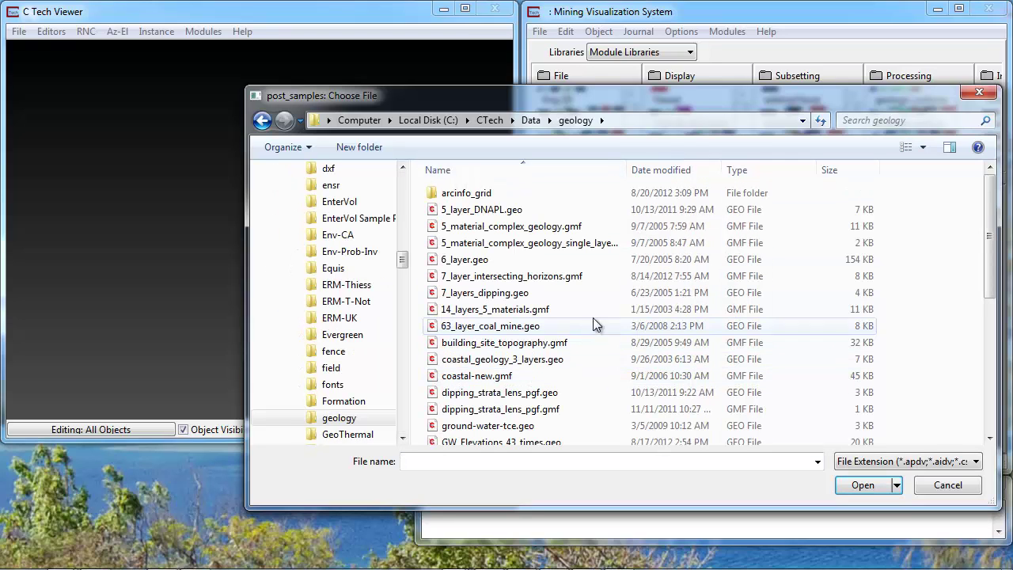
left_click(683, 167)
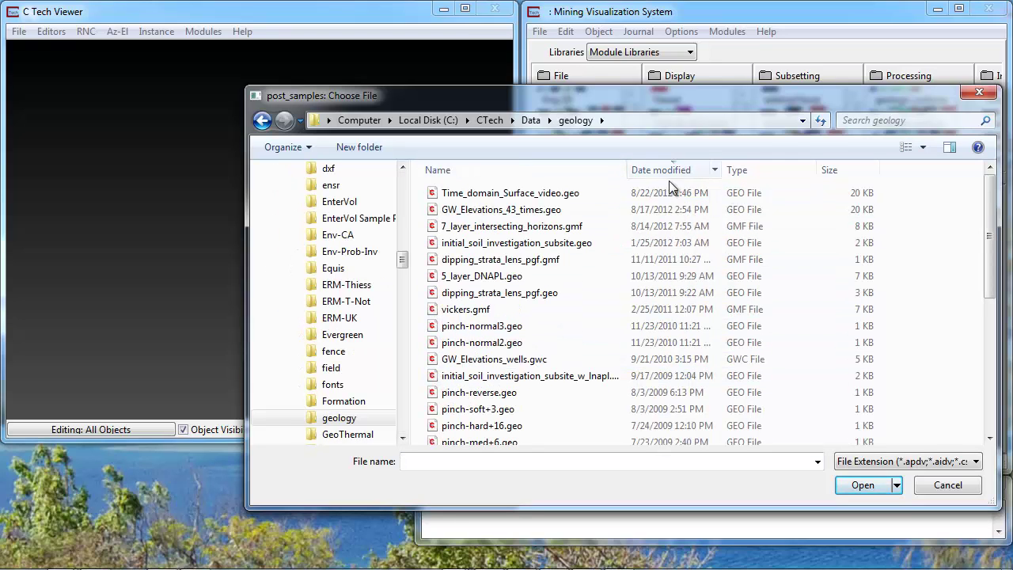
double_click(498, 201)
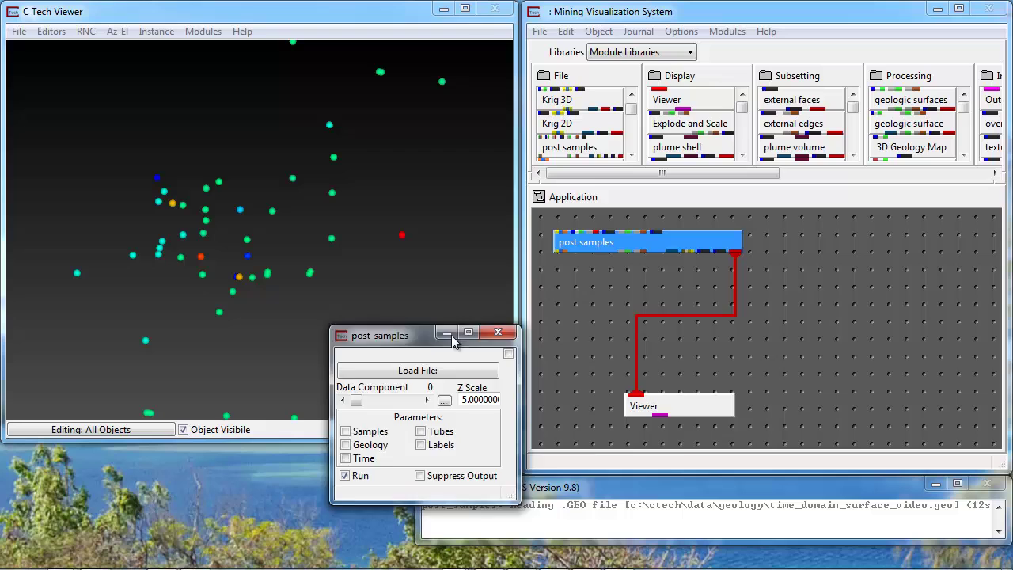
Rotate the well columns and probe a sample showing Geo_Layer 11.000 at Z 1014.200
left_click_drag(417, 341, 761, 303)
left_click_drag(250, 311, 248, 137)
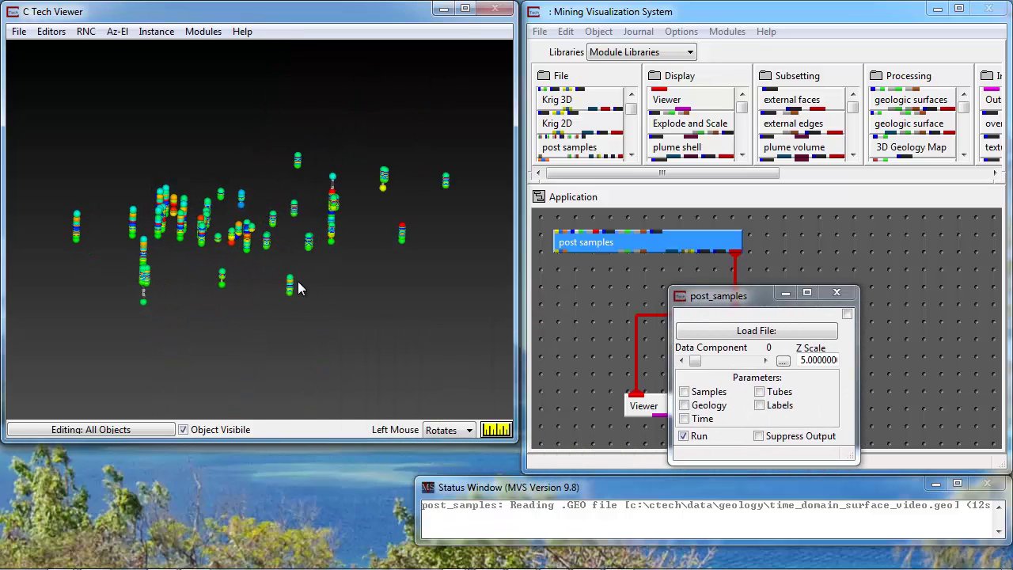
left_click_drag(299, 283, 280, 301)
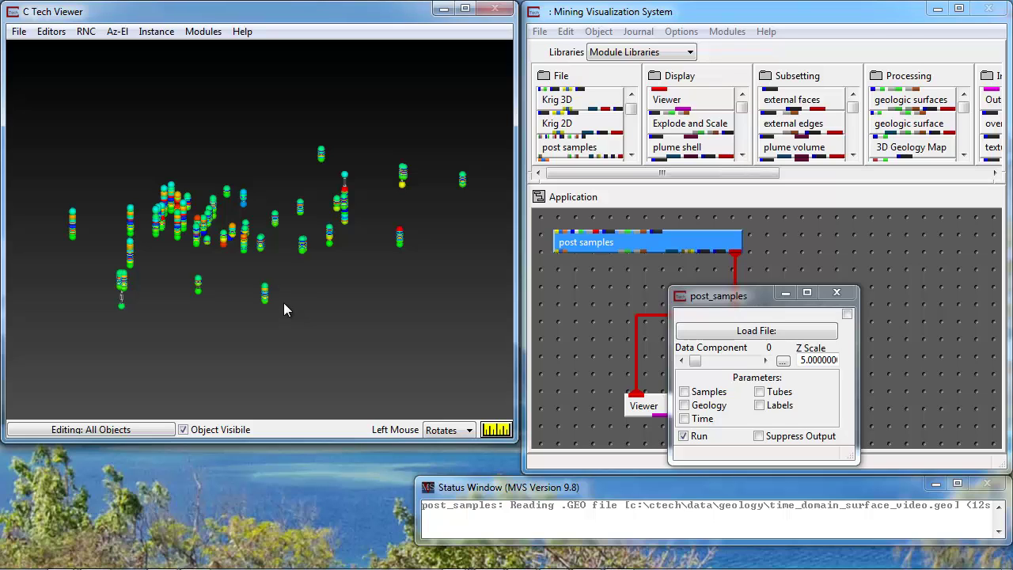
left_click_drag(285, 308, 293, 227)
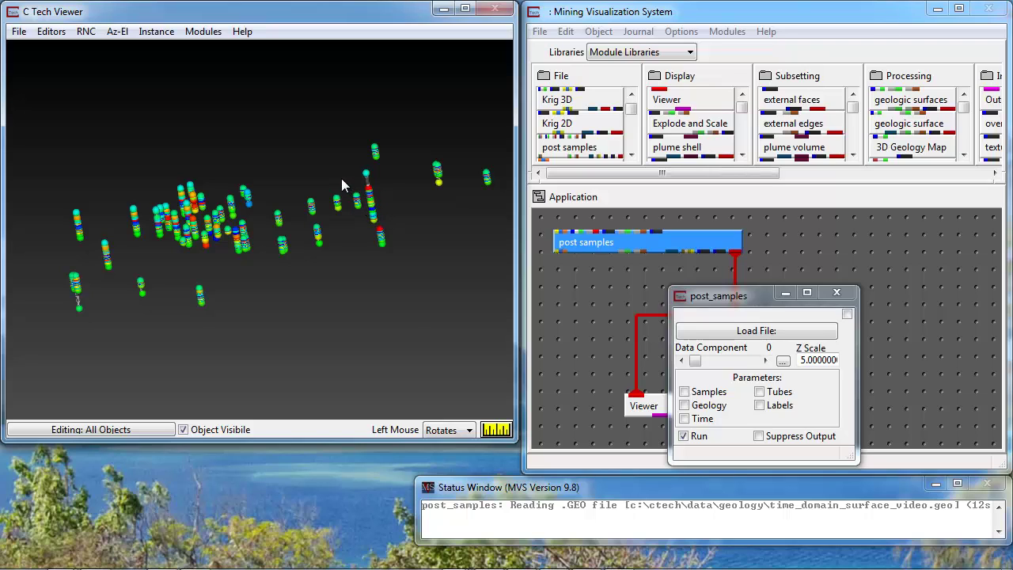
left_click_drag(342, 180, 363, 178)
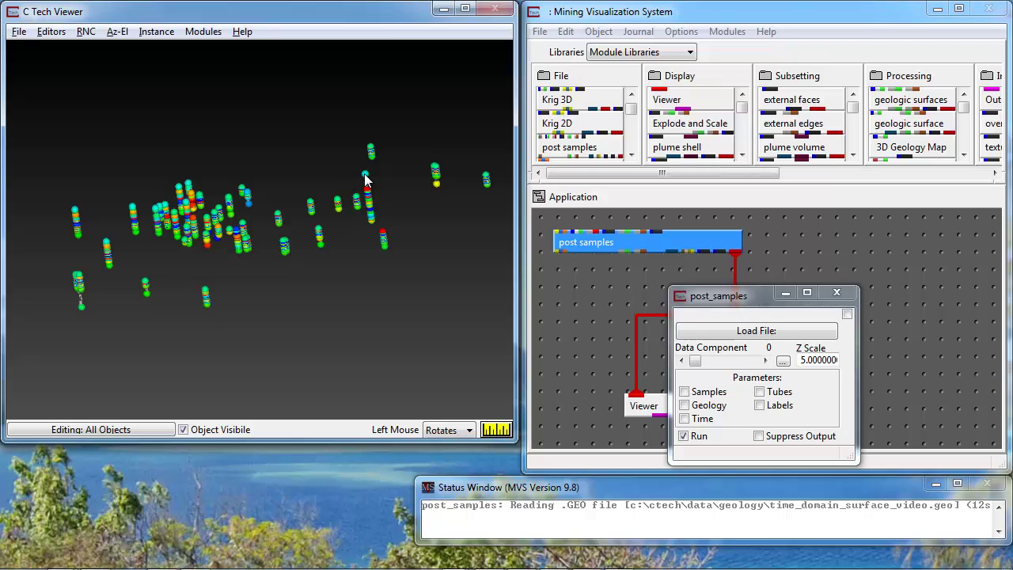
left_click(364, 181, "ctrl")
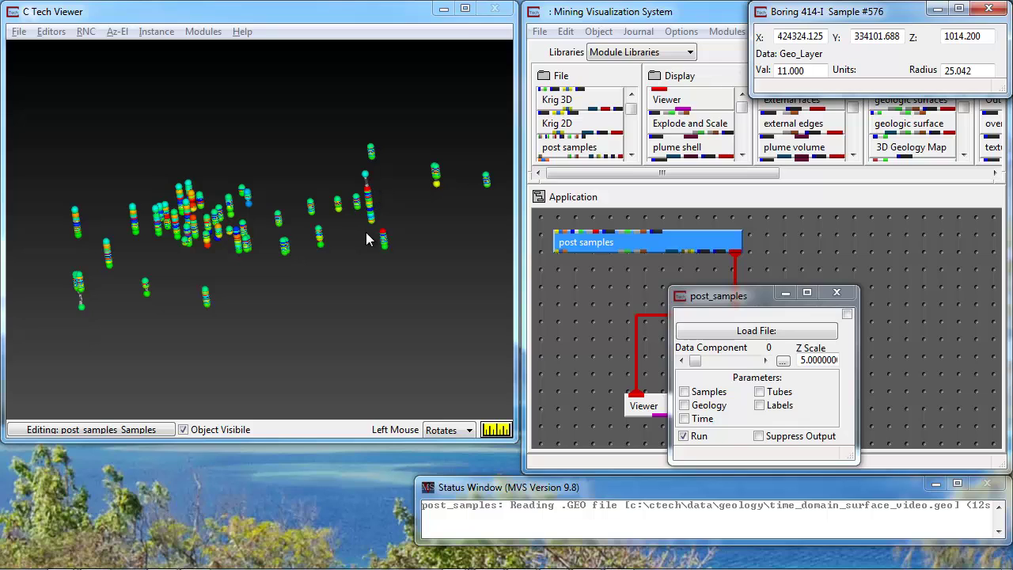
left_click_drag(220, 241, 226, 190)
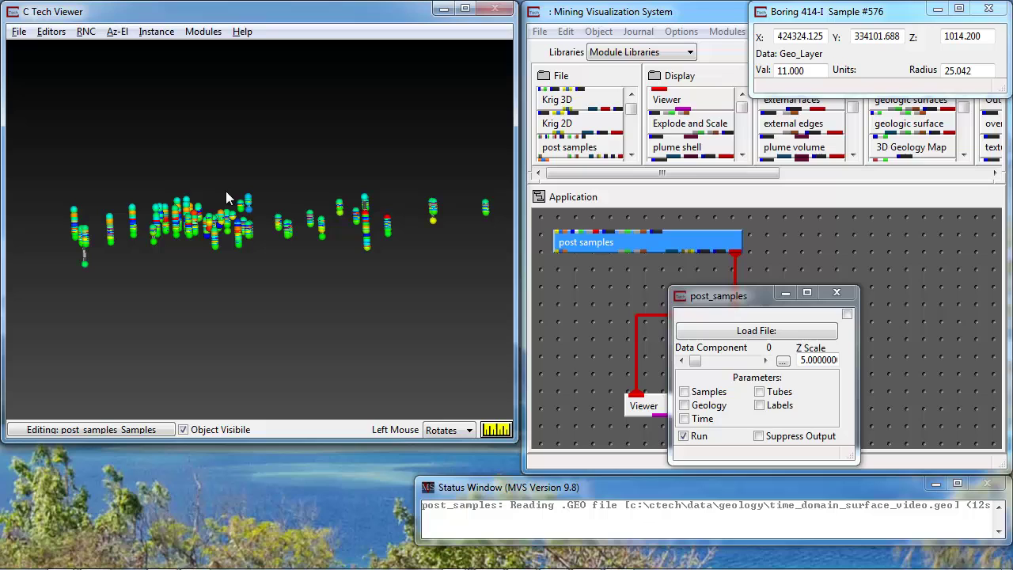
left_click_drag(348, 242, 294, 241)
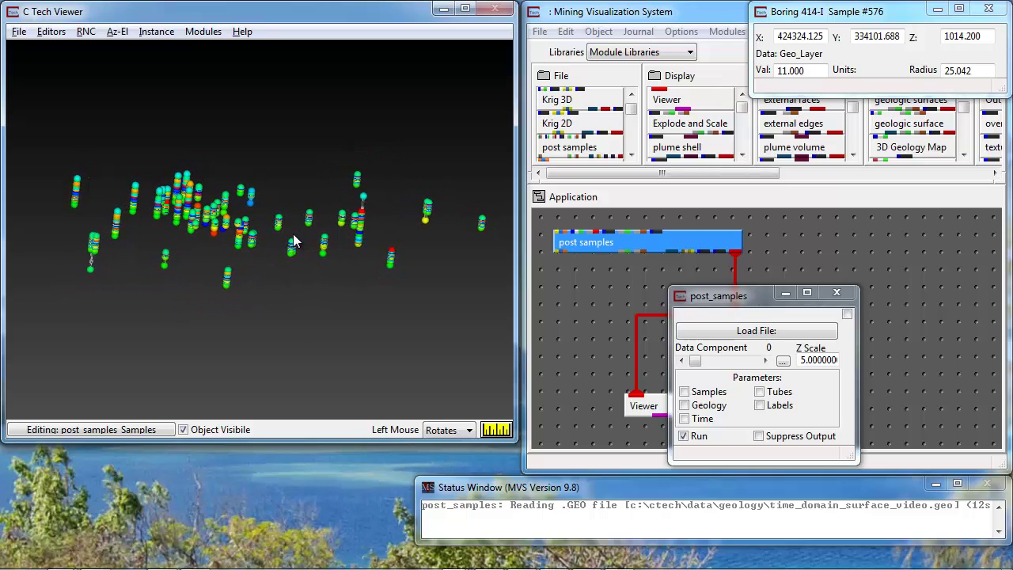
Add Krig 3D Geology fed by post samples and krige with the current values
left_click(837, 293)
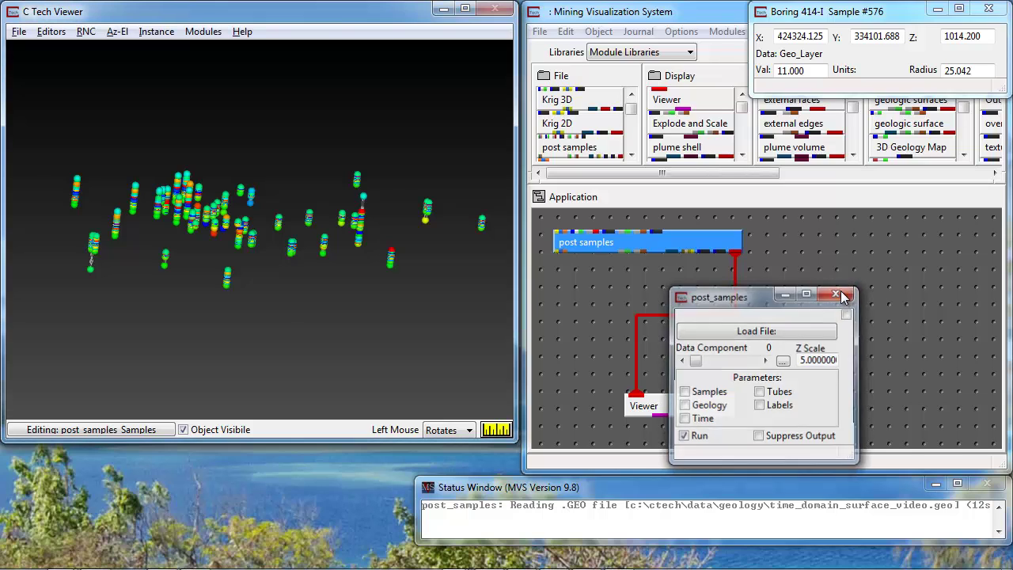
left_click(586, 103)
left_click(631, 95)
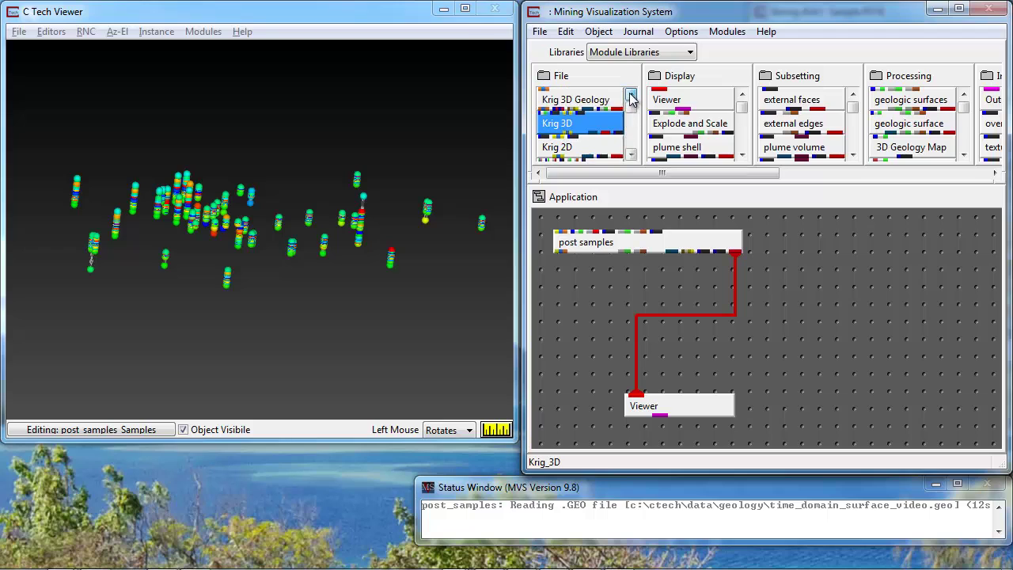
left_click_drag(576, 100, 827, 235)
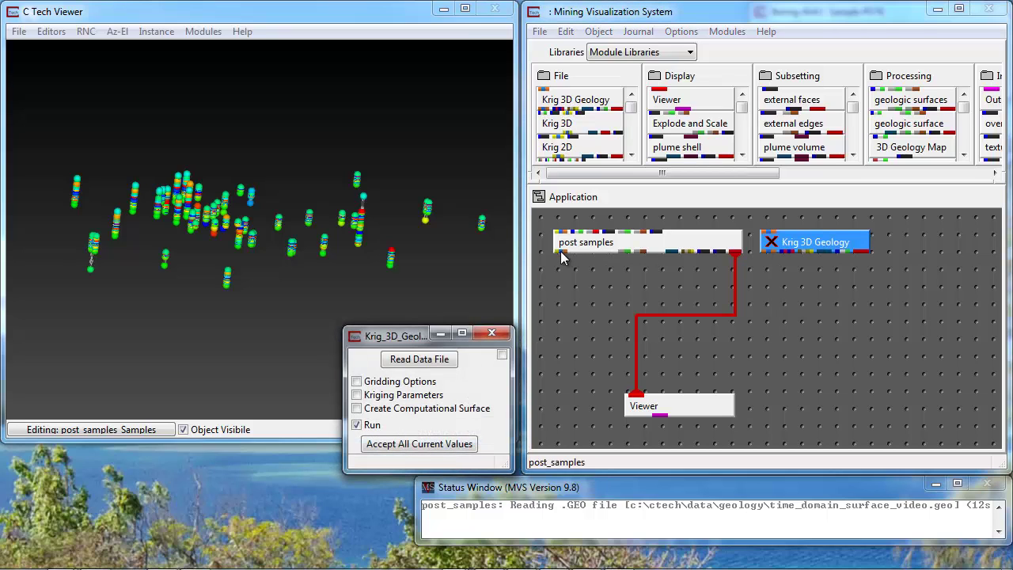
left_click_drag(561, 256, 792, 237)
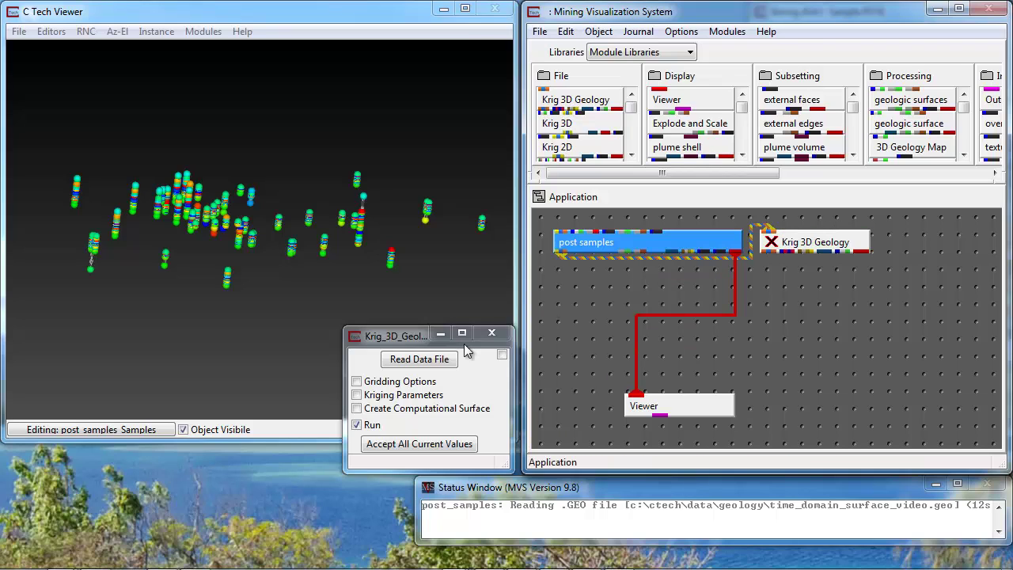
left_click(394, 444)
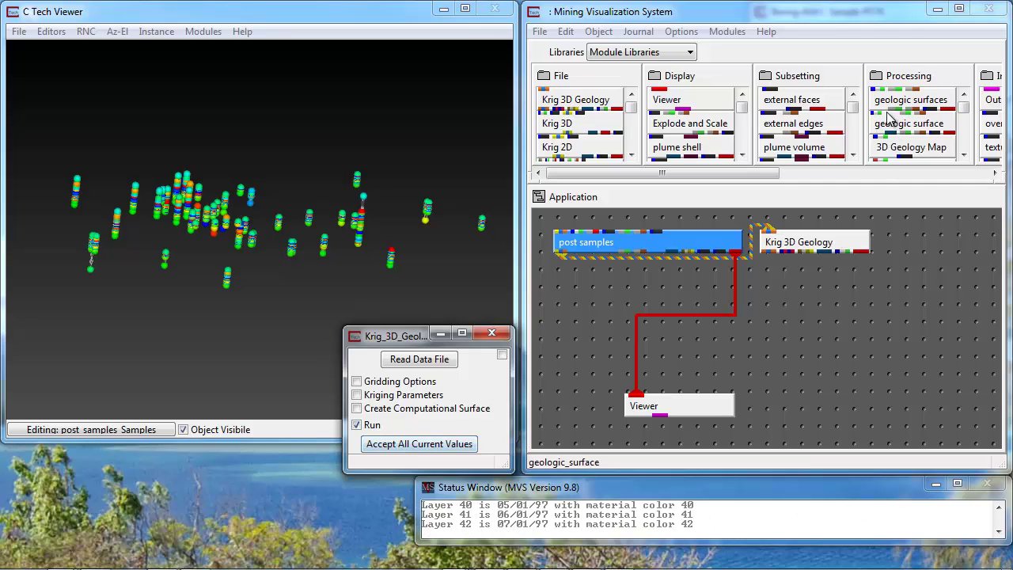
Add a geologic surface module between Krig 3D Geology and the Viewer, tilting the view
left_click(922, 124)
left_click_drag(932, 129, 772, 283)
left_click_drag(861, 301, 671, 404)
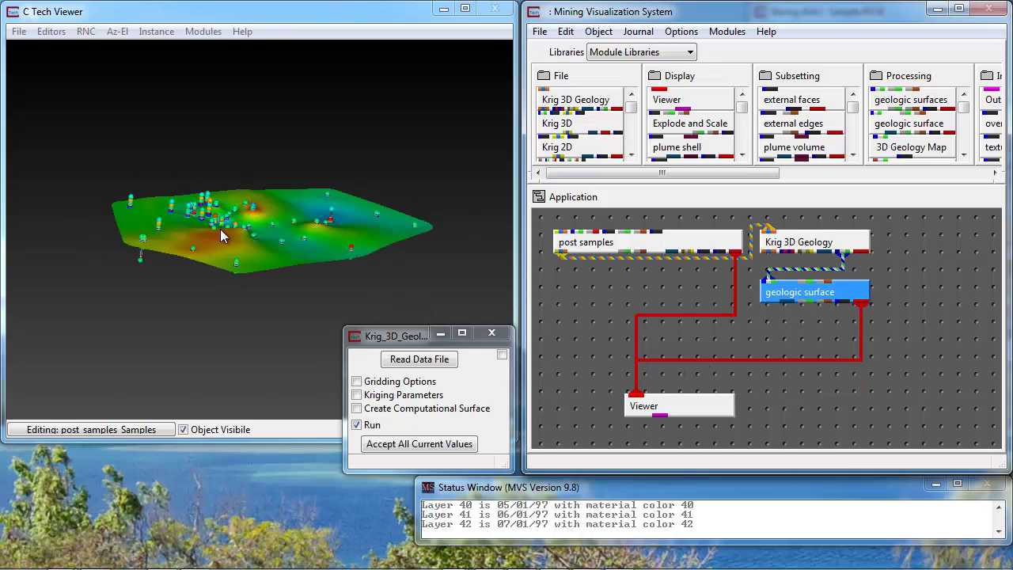
left_click_drag(204, 233, 207, 256)
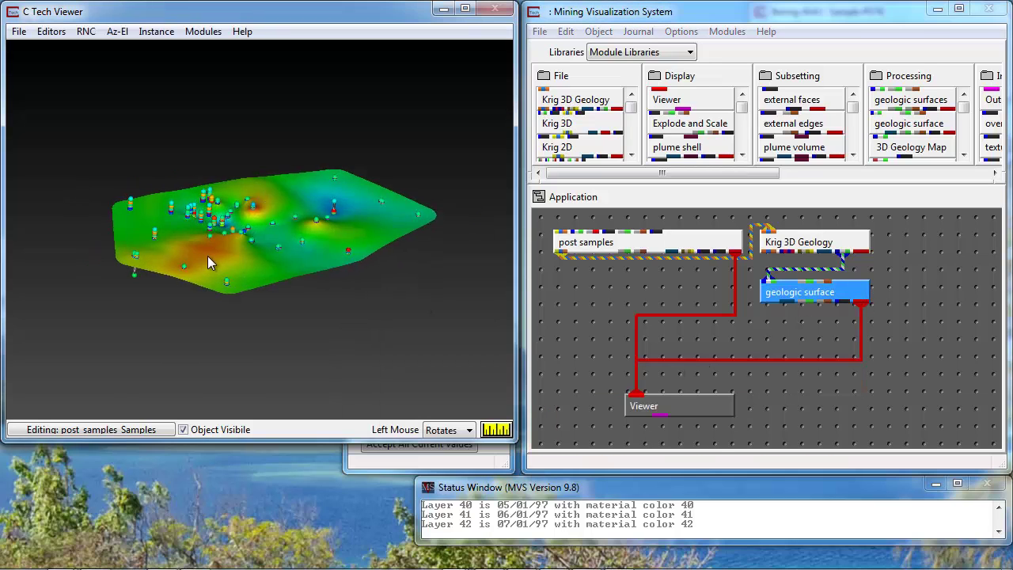
Advance the geologic surface's Surface slider to 32, dated 09/01/96
double_click(812, 292)
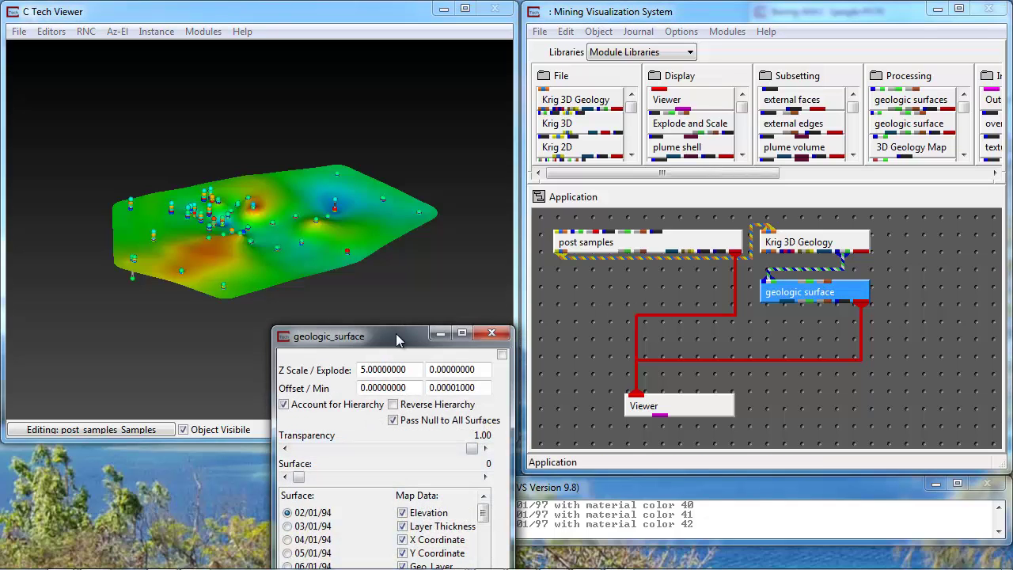
left_click_drag(396, 333, 653, 214)
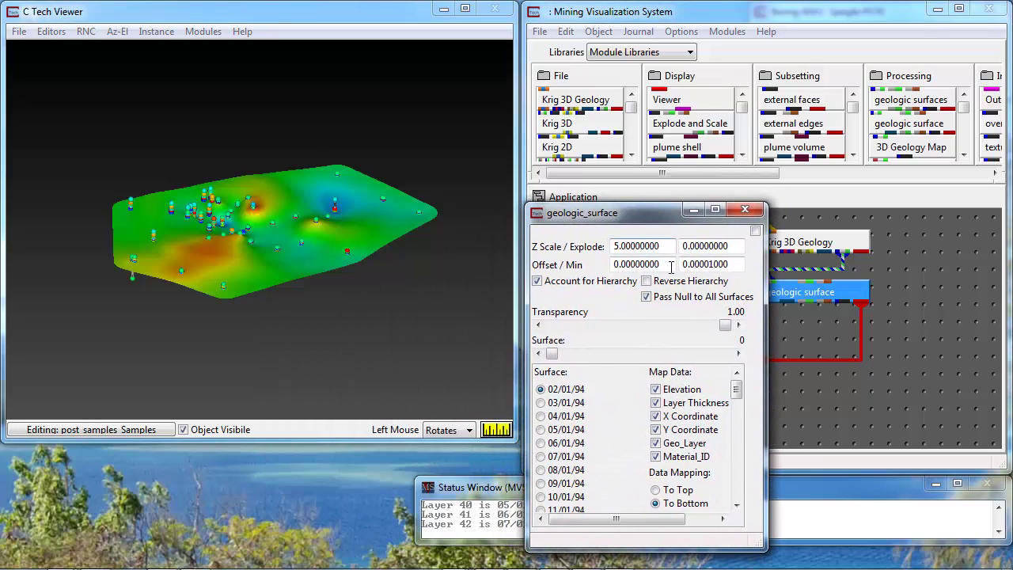
left_click(738, 354)
left_click(738, 353)
left_click(739, 354)
left_click(738, 353)
left_click(739, 353)
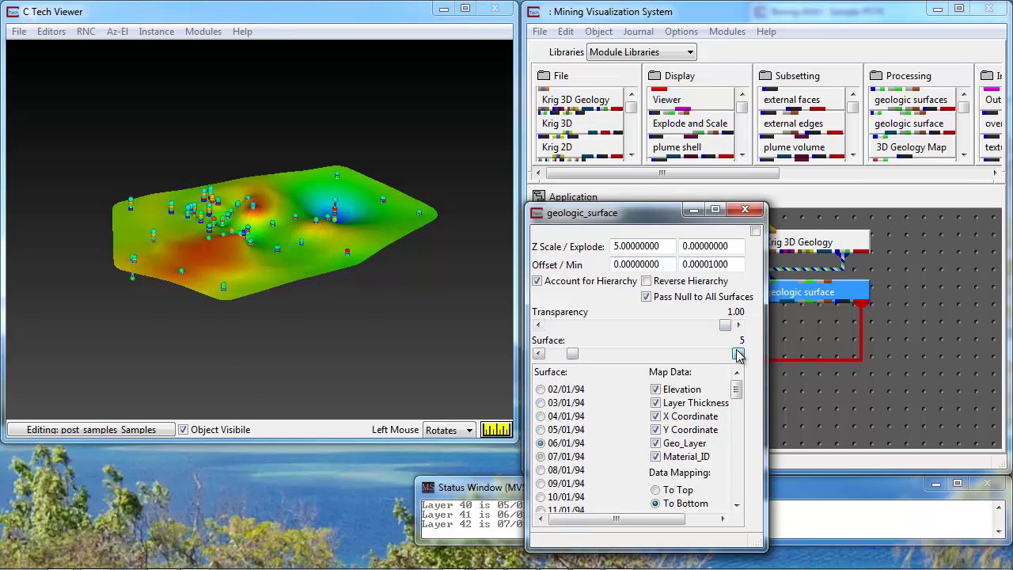
left_click(739, 354)
left_click(739, 354)
left_click(739, 354)
left_click(738, 354)
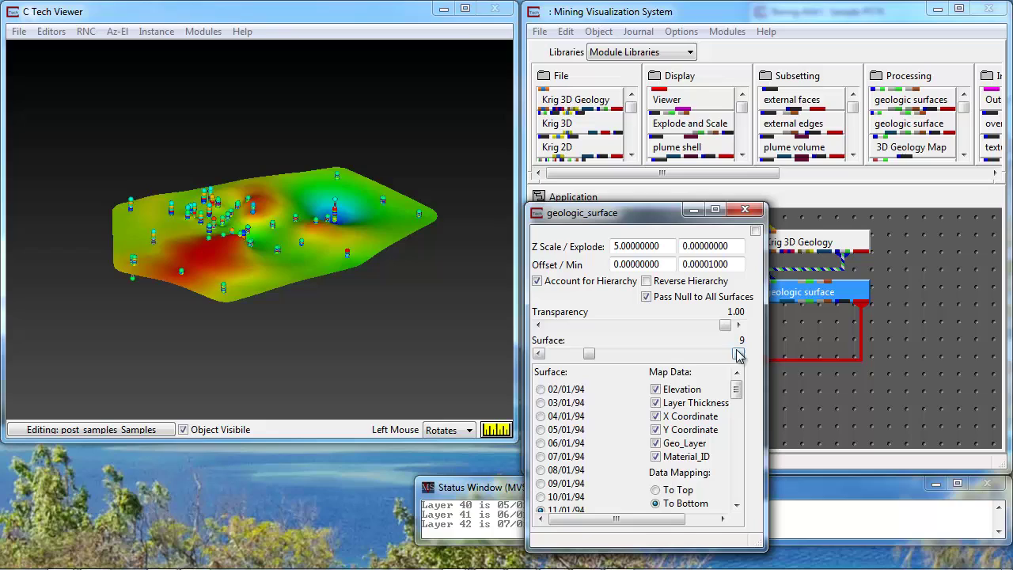
left_click(738, 354)
left_click(738, 354)
left_click(739, 353)
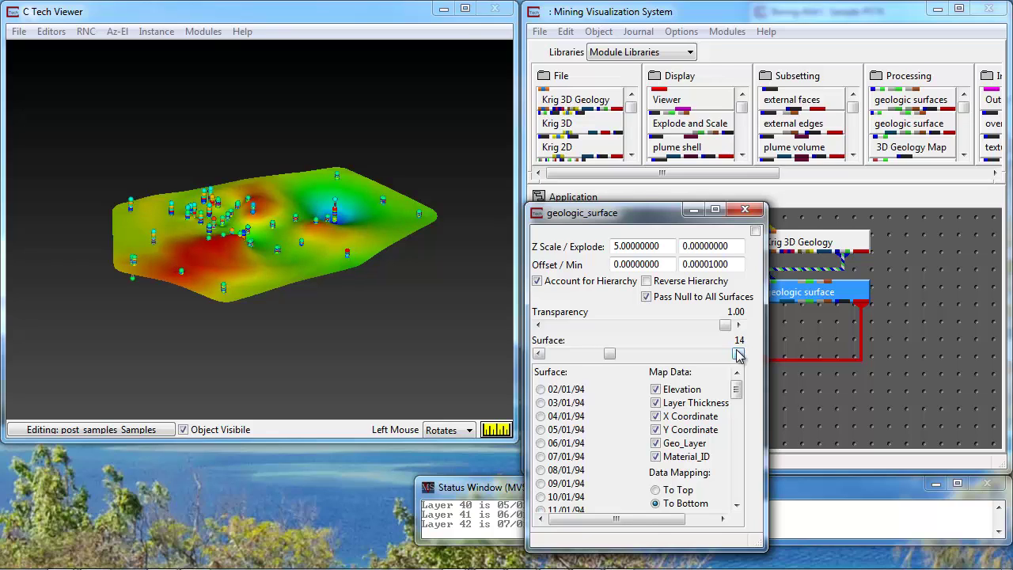
left_click(738, 353)
left_click(739, 354)
left_click(738, 354)
left_click(738, 354)
left_click(739, 354)
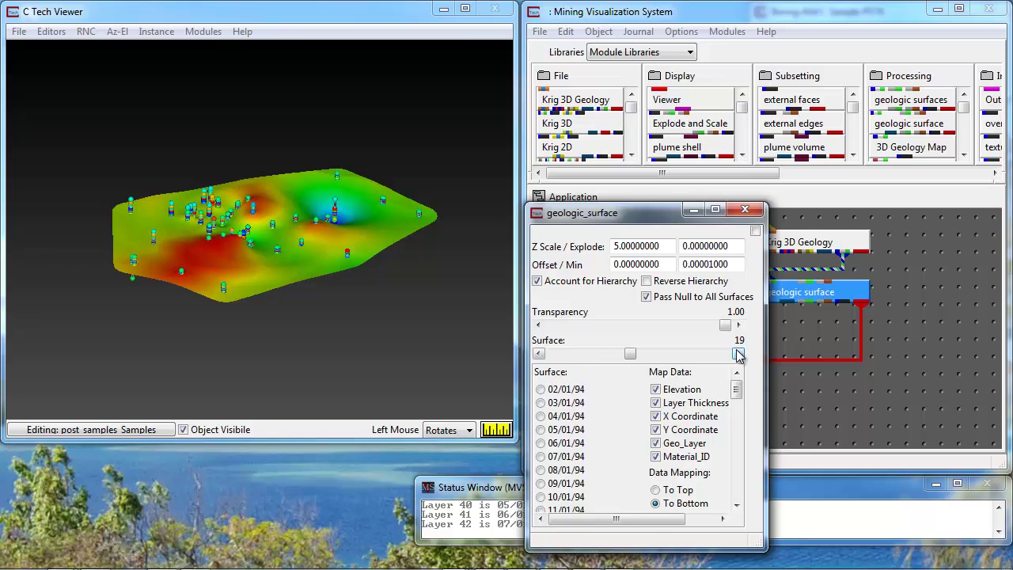
left_click(738, 354)
left_click(739, 354)
left_click(739, 353)
left_click(739, 354)
left_click(738, 354)
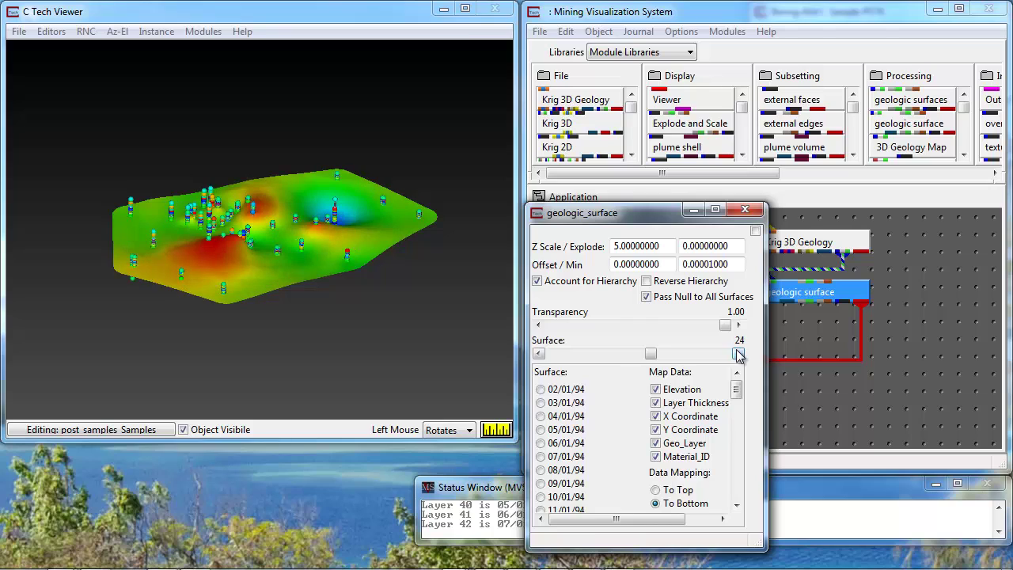
left_click(739, 354)
left_click(738, 353)
left_click(739, 354)
left_click(739, 354)
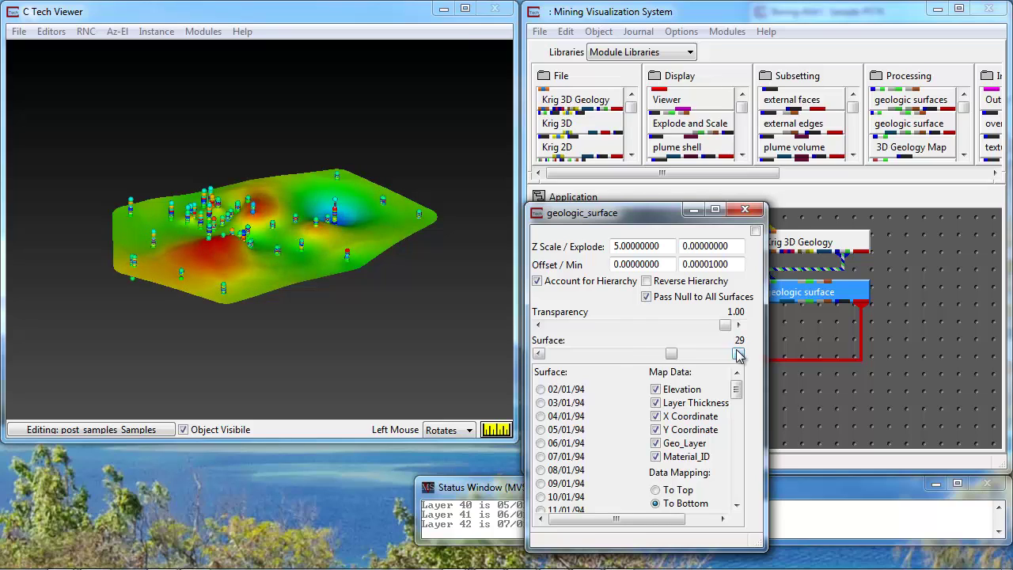
left_click(739, 354)
left_click(738, 354)
left_click(739, 354)
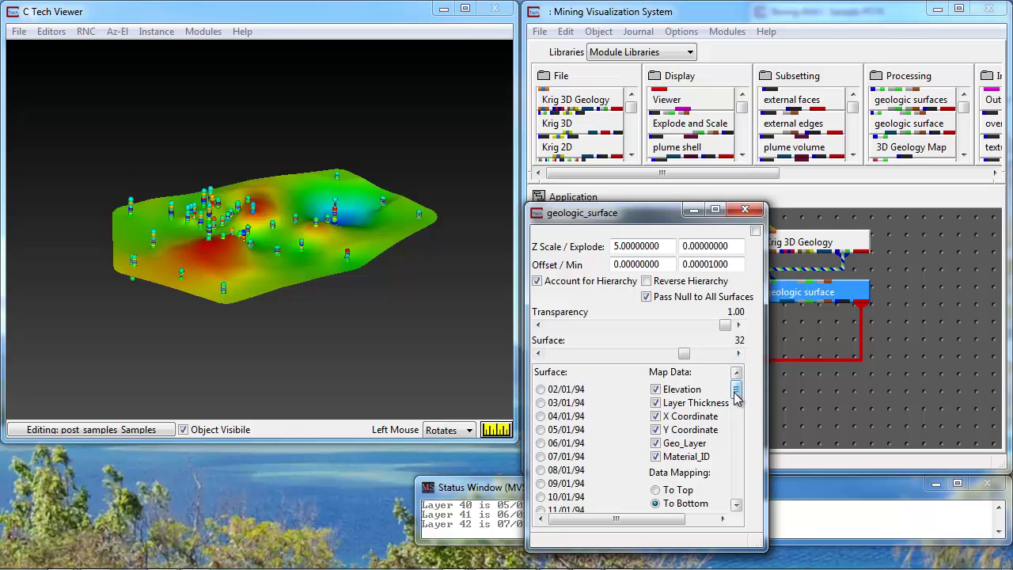
left_click_drag(736, 396, 743, 441)
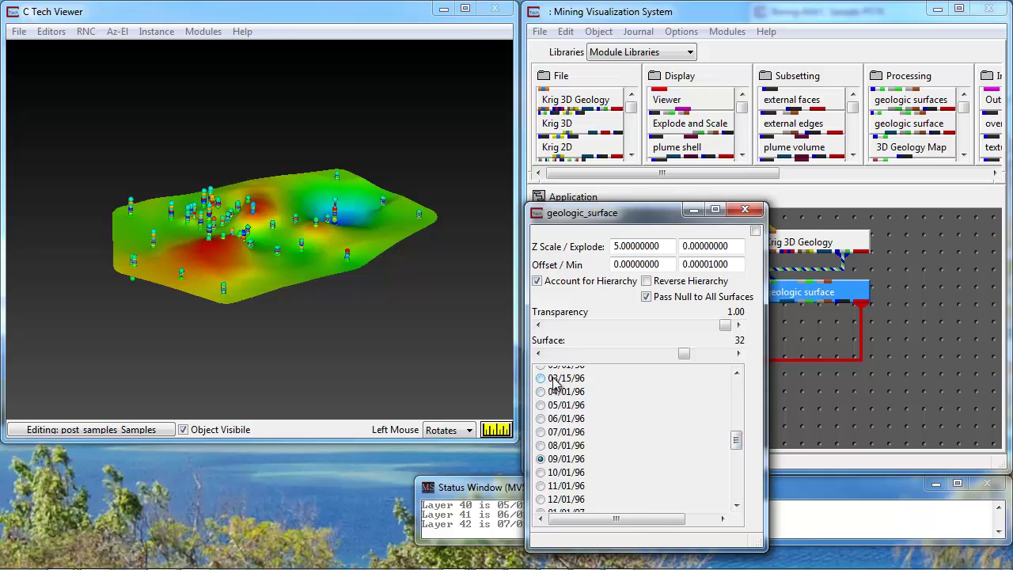
left_click(737, 373)
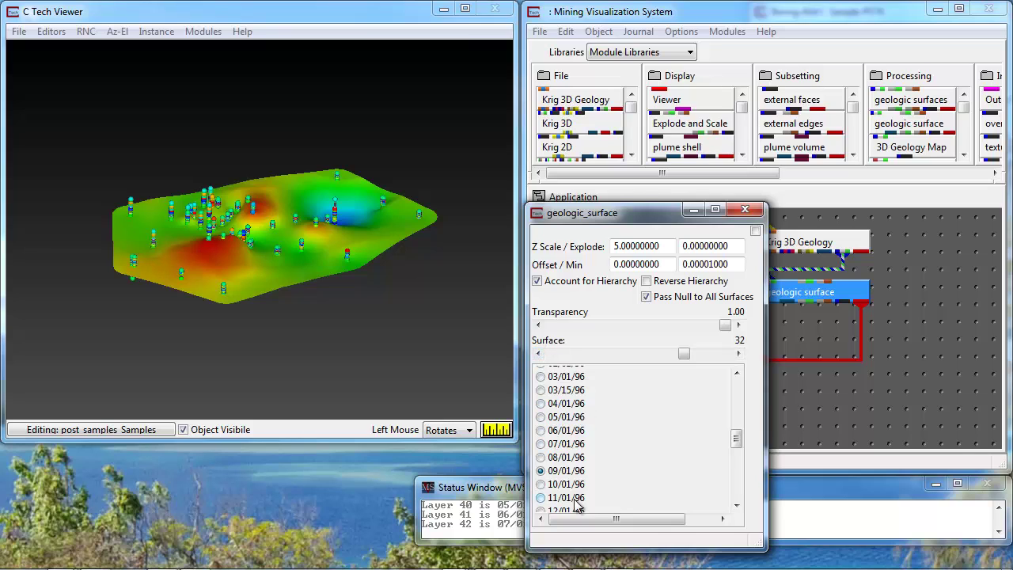
Close the geologic surface panel, scroll the library to Animation, and move geologic surface down
left_click(745, 210)
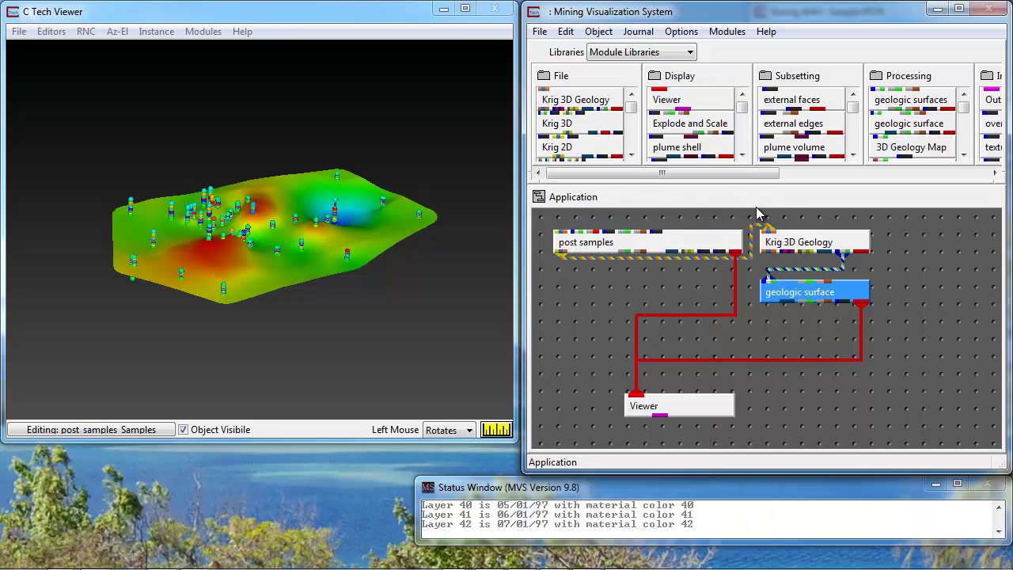
left_click(956, 174)
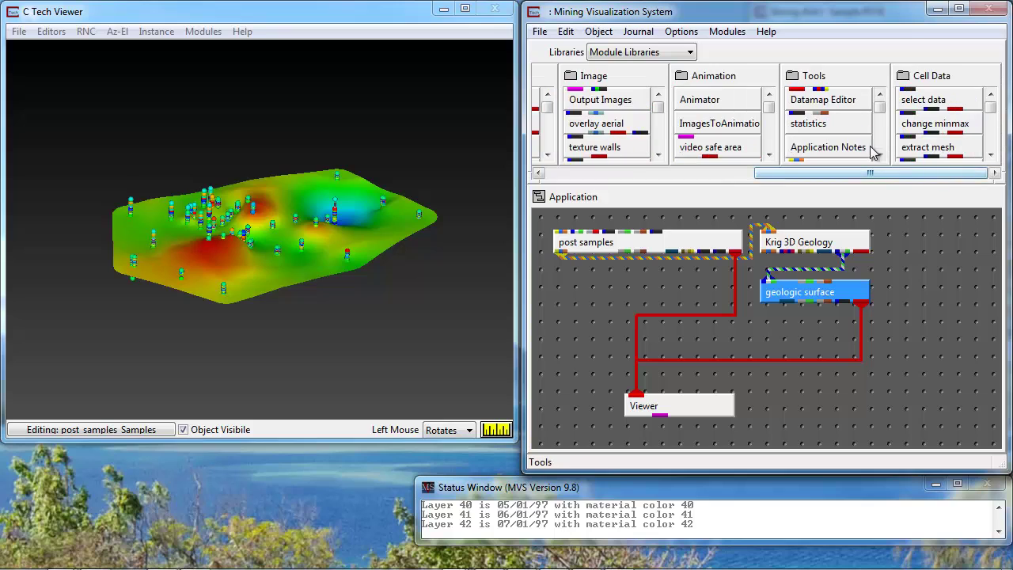
left_click_drag(766, 109, 766, 127)
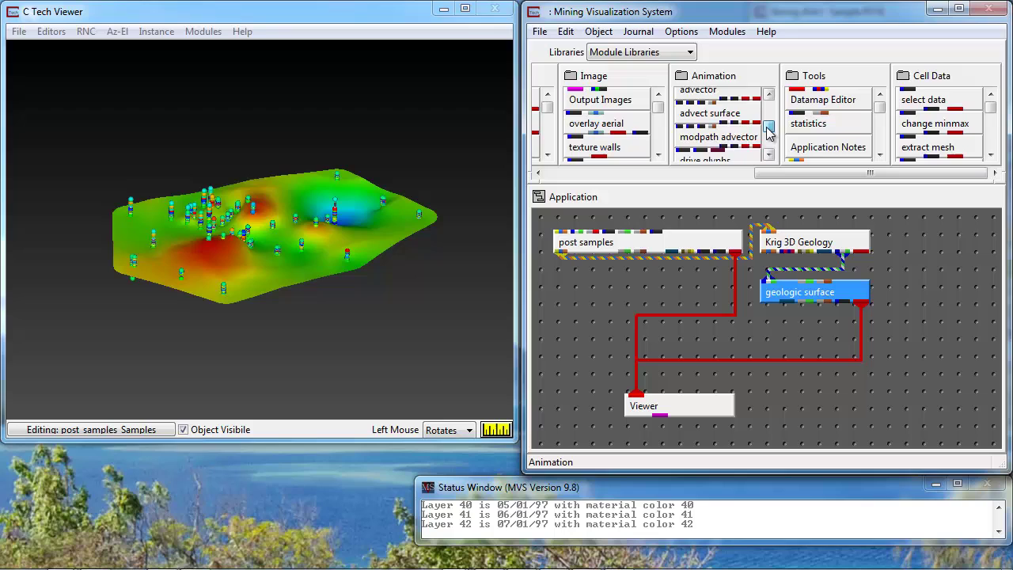
left_click_drag(767, 132, 768, 145)
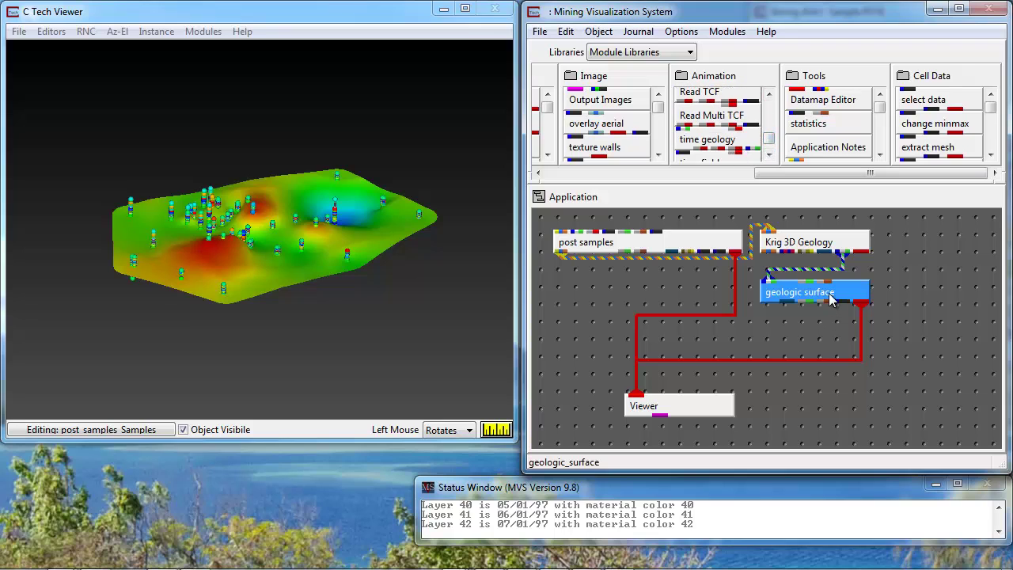
left_click_drag(829, 293, 828, 328)
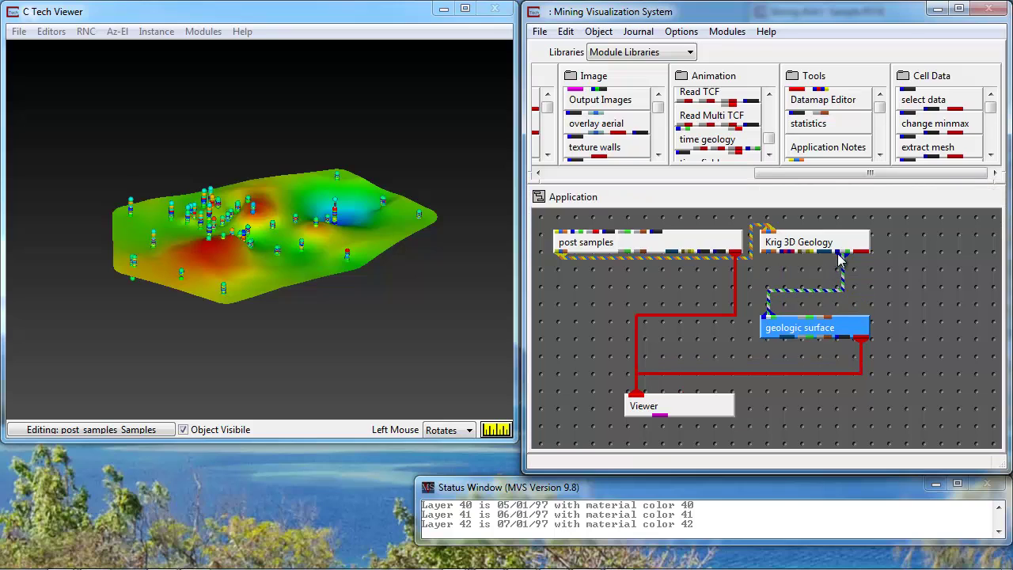
Insert time geology between Krig 3D Geology and geologic surface and open its settings
left_click_drag(841, 252, 776, 293)
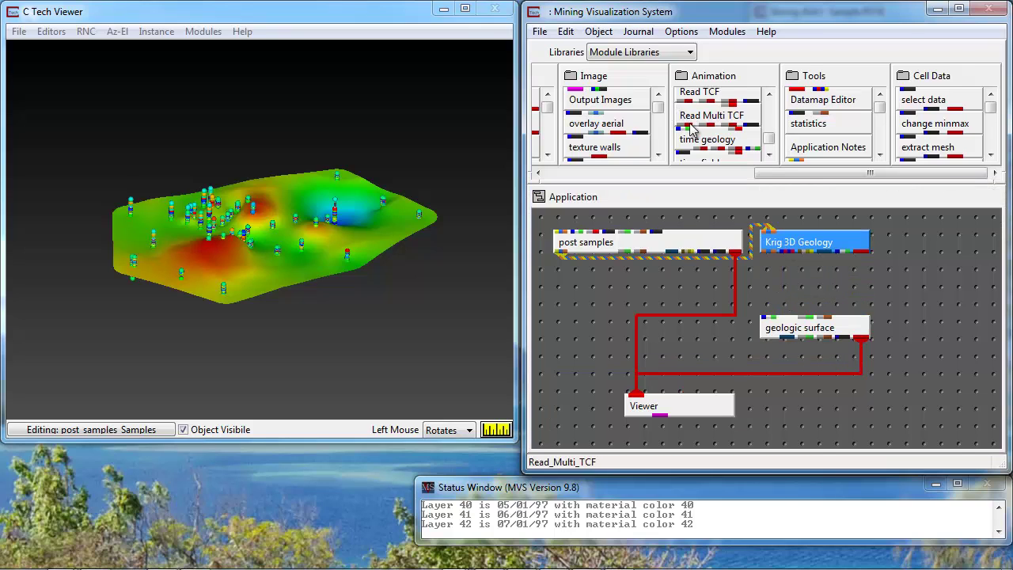
left_click(703, 140)
left_click_drag(703, 147, 792, 279)
left_click_drag(841, 254, 760, 314)
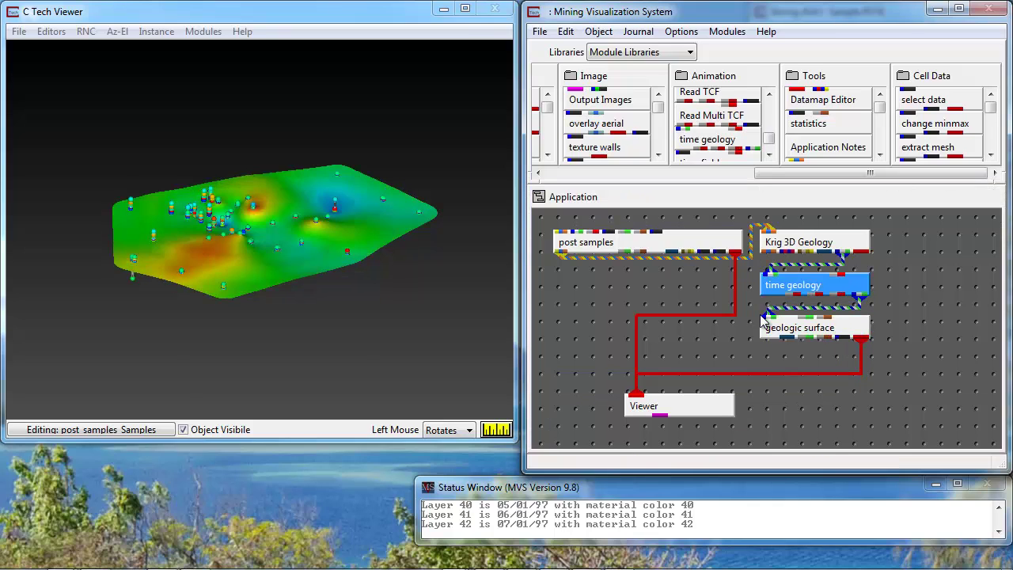
double_click(807, 292)
left_click_drag(378, 346, 633, 244)
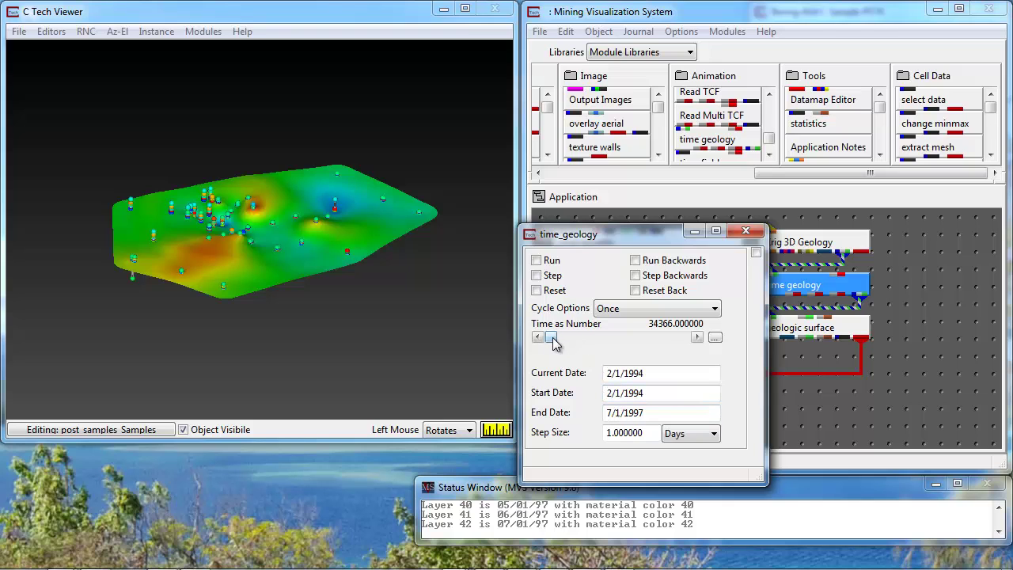
Preview the surface changing over time and set the animation step size to 7 days
left_click_drag(553, 339, 641, 341)
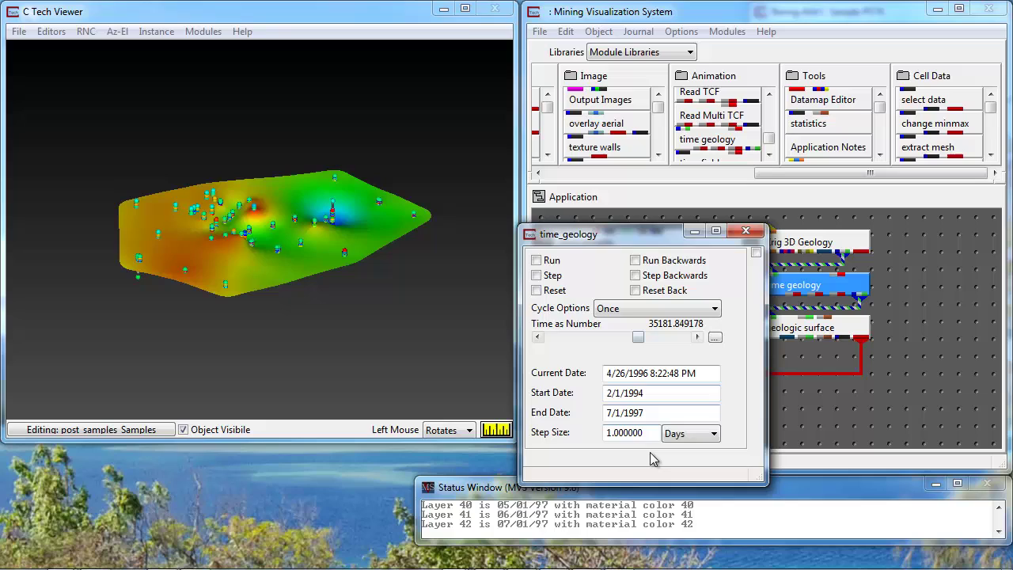
left_click_drag(650, 437, 581, 440)
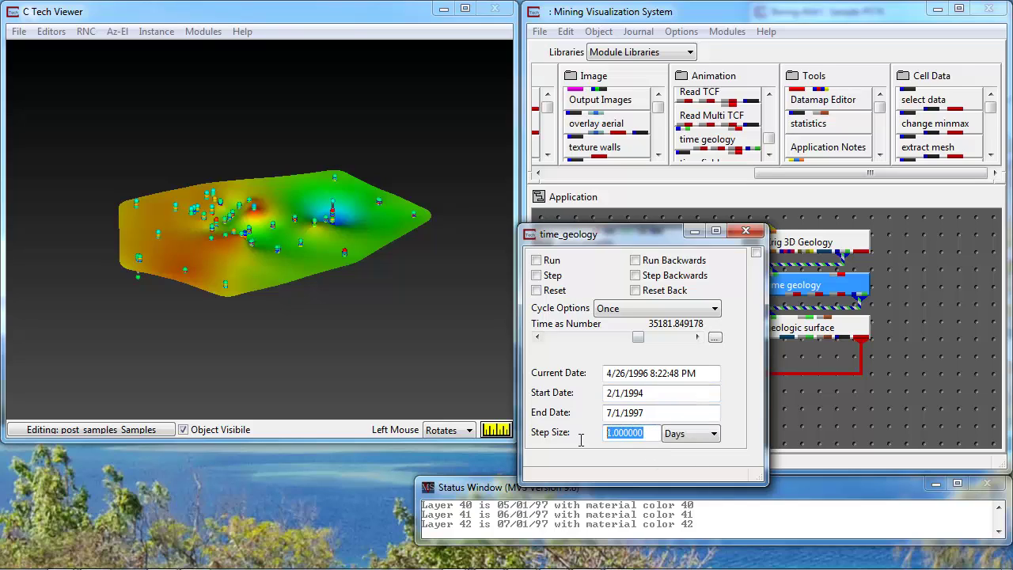
type("7")
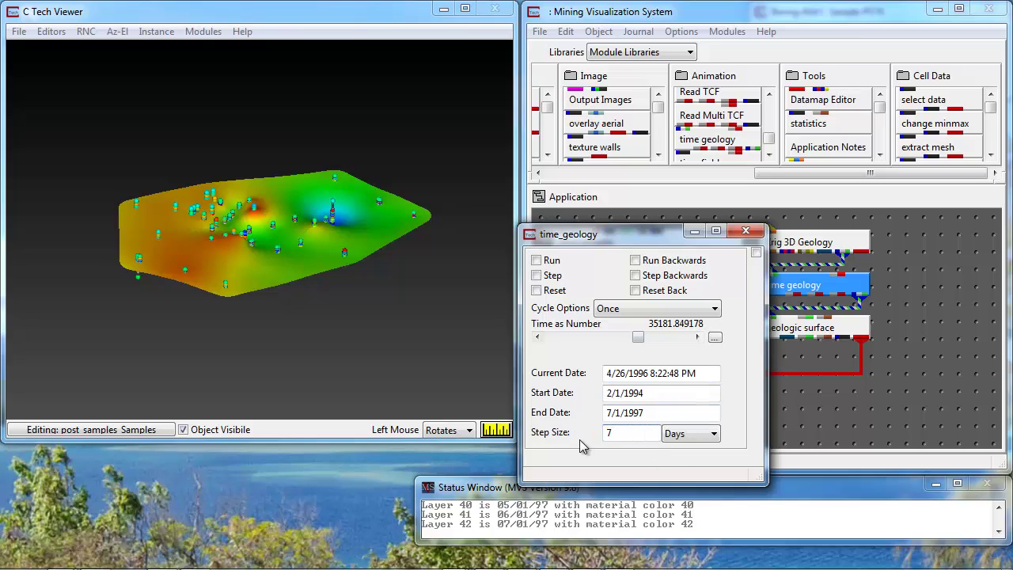
Play the animation from 2/1/1994 through 7/1/1997, then rewind it to 2/1/1994
left_click(536, 292)
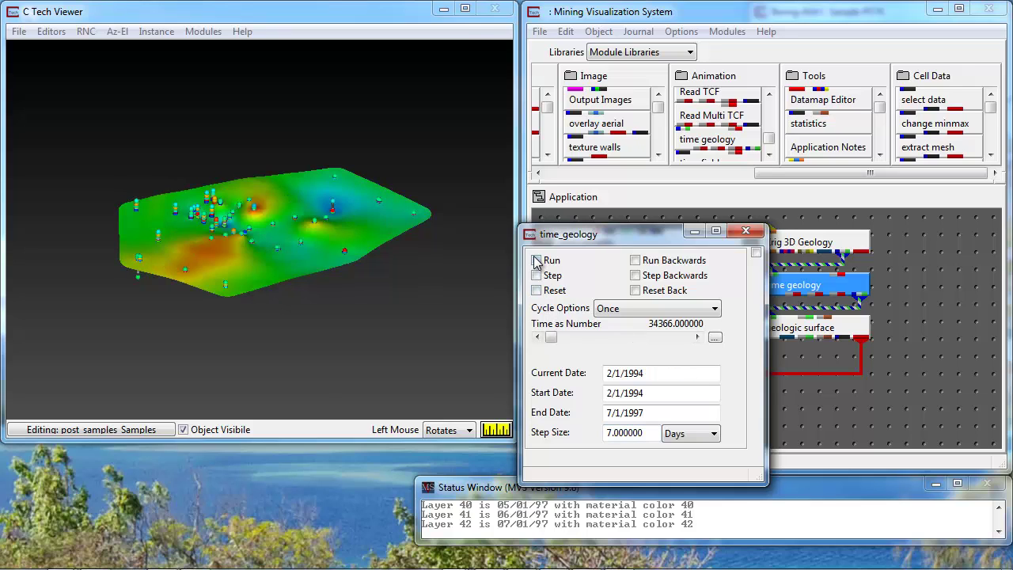
left_click(536, 261)
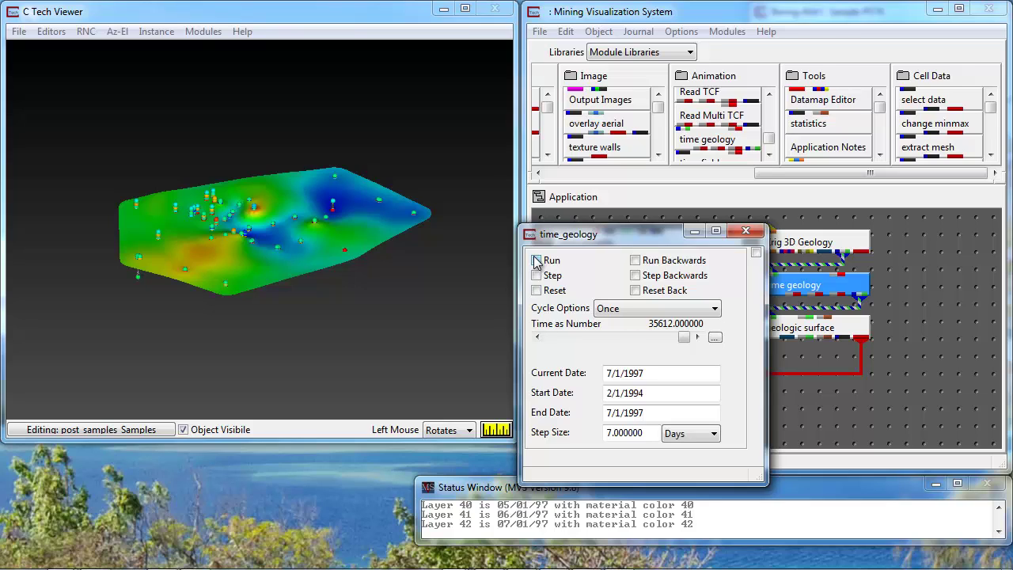
left_click(541, 291)
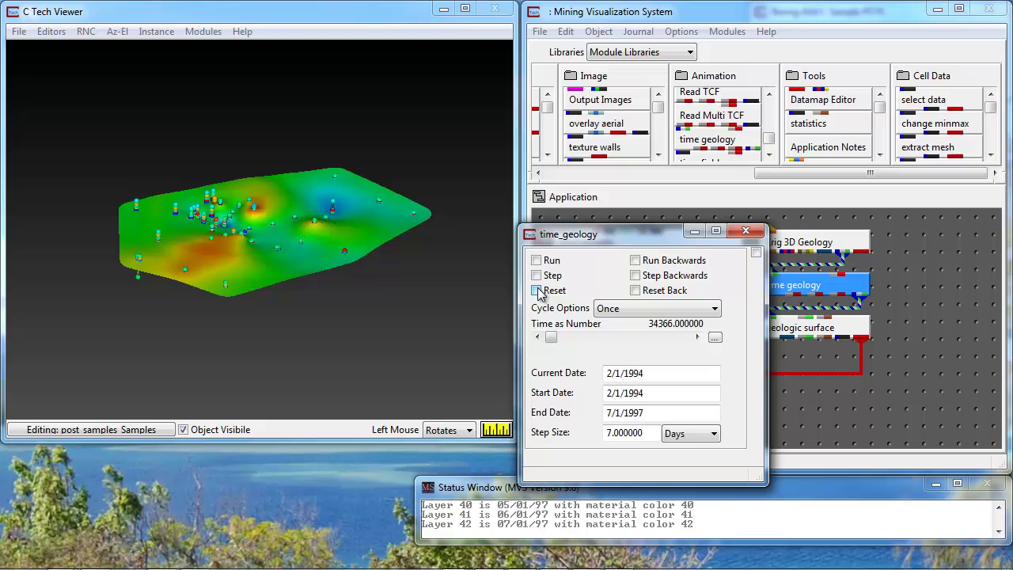
left_click_drag(613, 238, 301, 312)
Add an axes module from the Display library, wired post samples → axes → Viewer
left_click(573, 171)
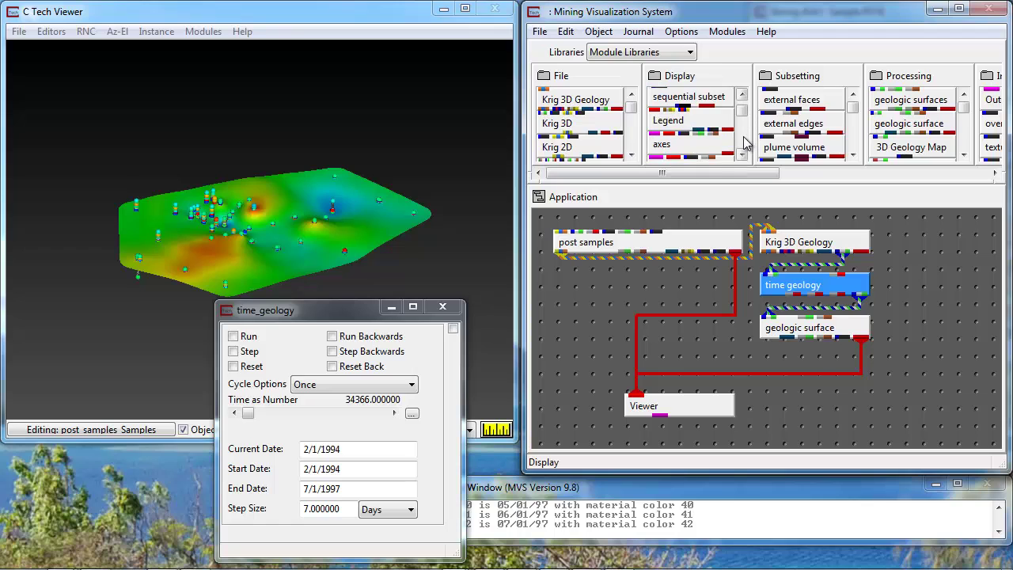
left_click_drag(712, 144, 633, 349)
left_click_drag(737, 255, 603, 346)
mouse_move(674, 365)
left_mouse_down()
mouse_move(615, 398)
mouse_move(635, 393)
left_mouse_up()
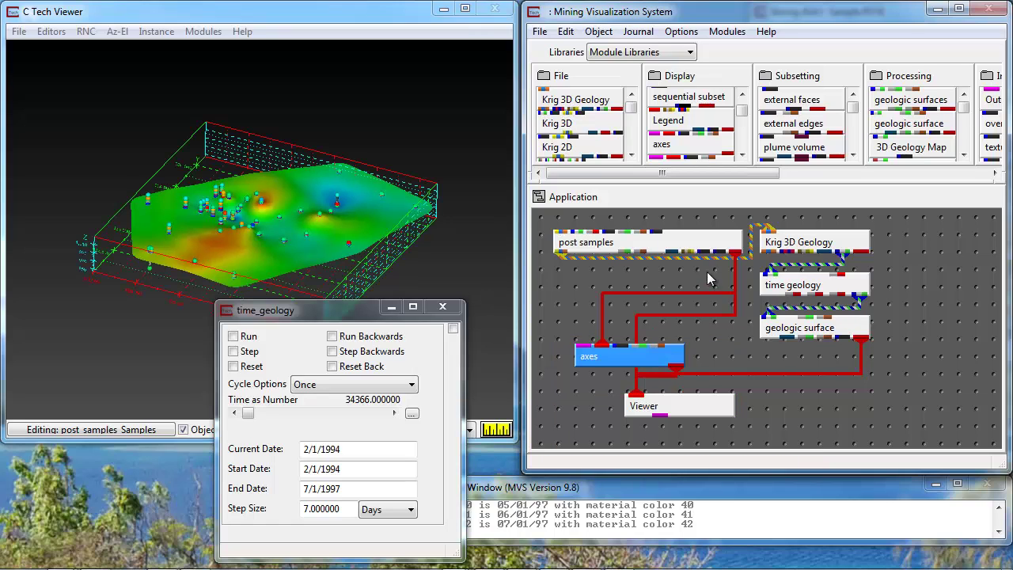
Share the post samples Z scale with the axes and geologic surface modules
left_click_drag(642, 251, 659, 347)
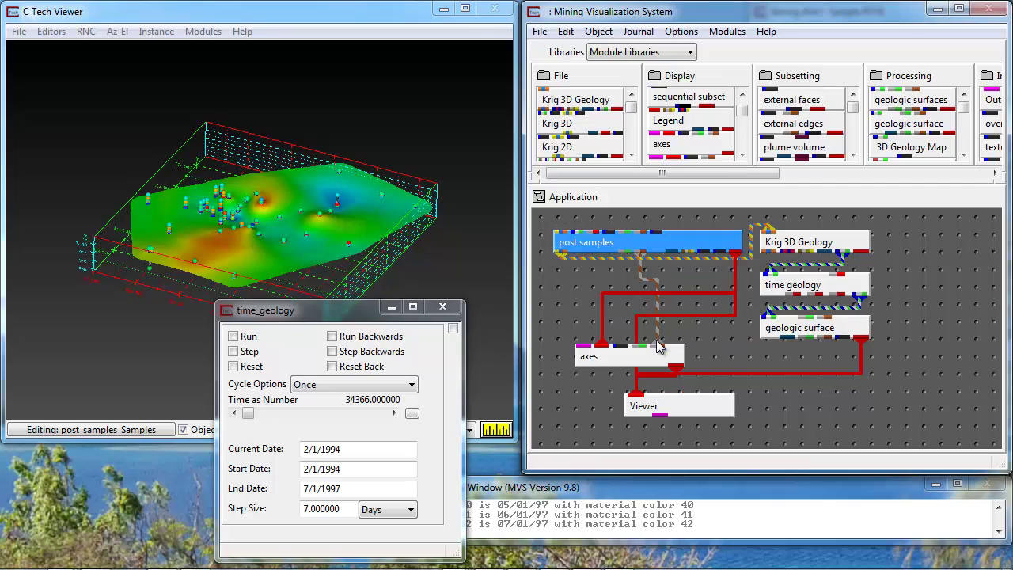
left_click_drag(642, 251, 829, 332)
double_click(677, 249)
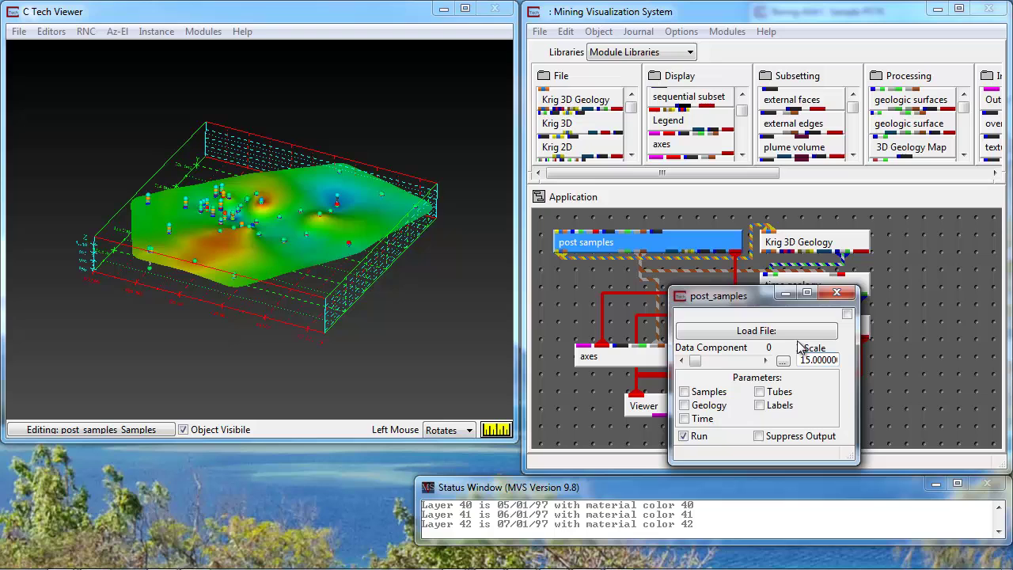
Apply the post samples Z Scale of 15 and orbit to inspect the exaggeration
key("Return")
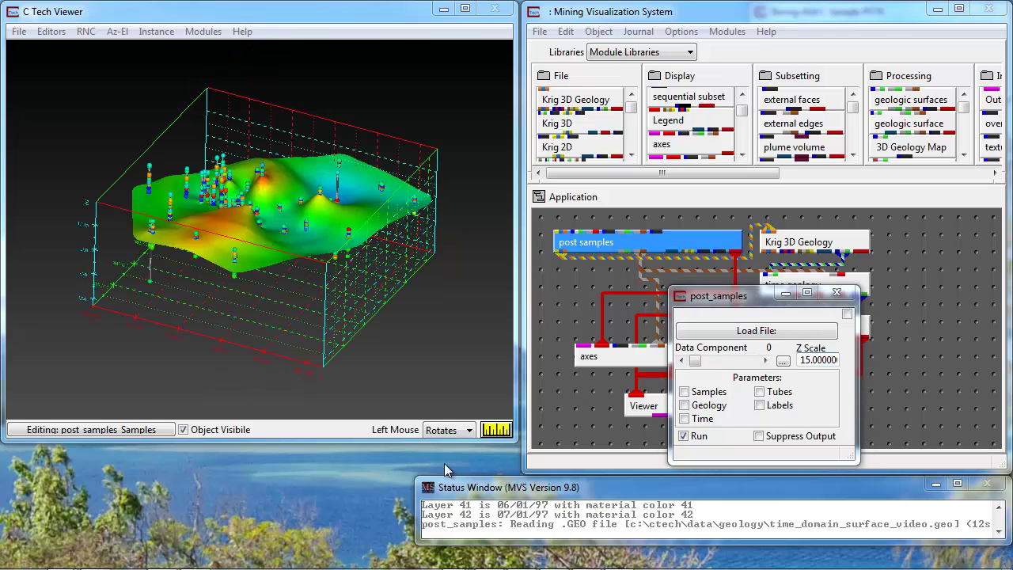
left_click_drag(300, 289, 359, 198)
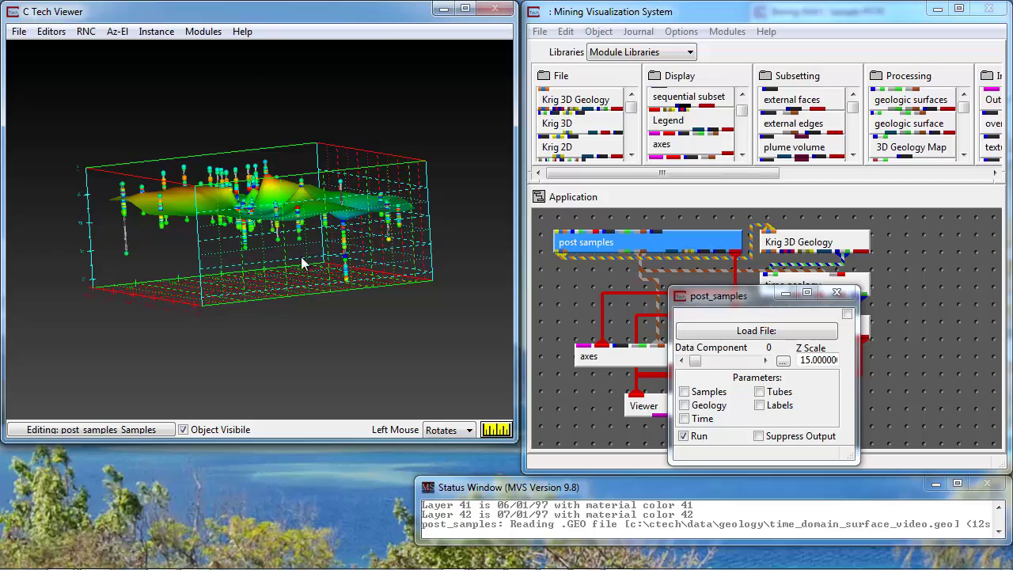
left_click_drag(305, 253, 401, 261)
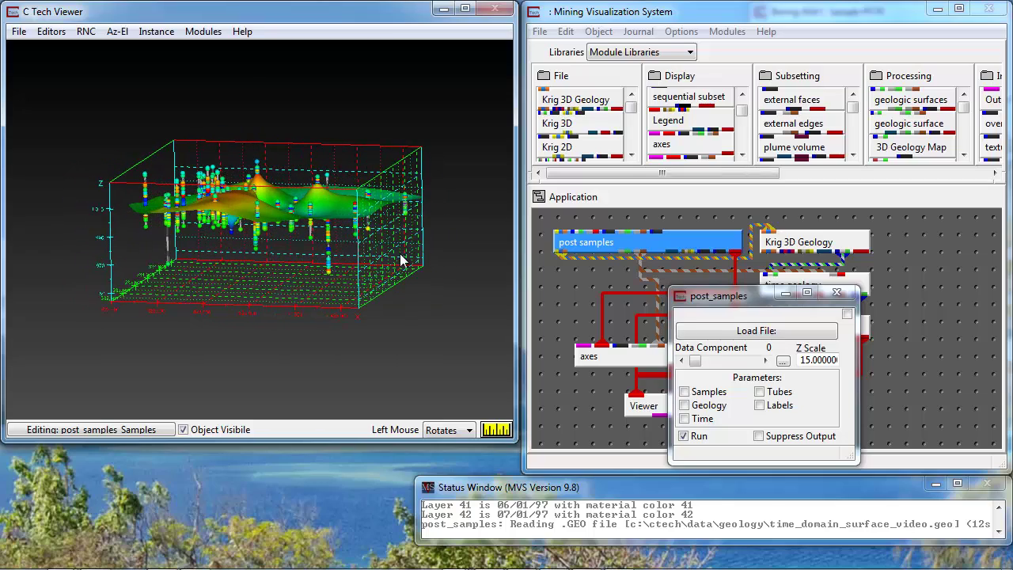
left_click_drag(302, 256, 332, 258)
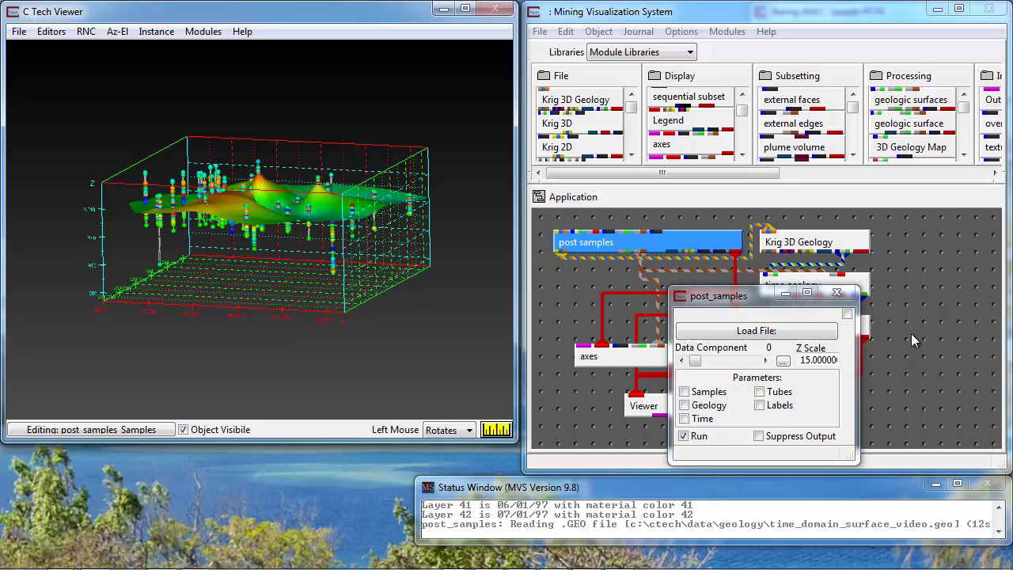
Lower the post samples Z Scale to 10 and close its settings
left_click(804, 360)
key("Delete")
type("0")
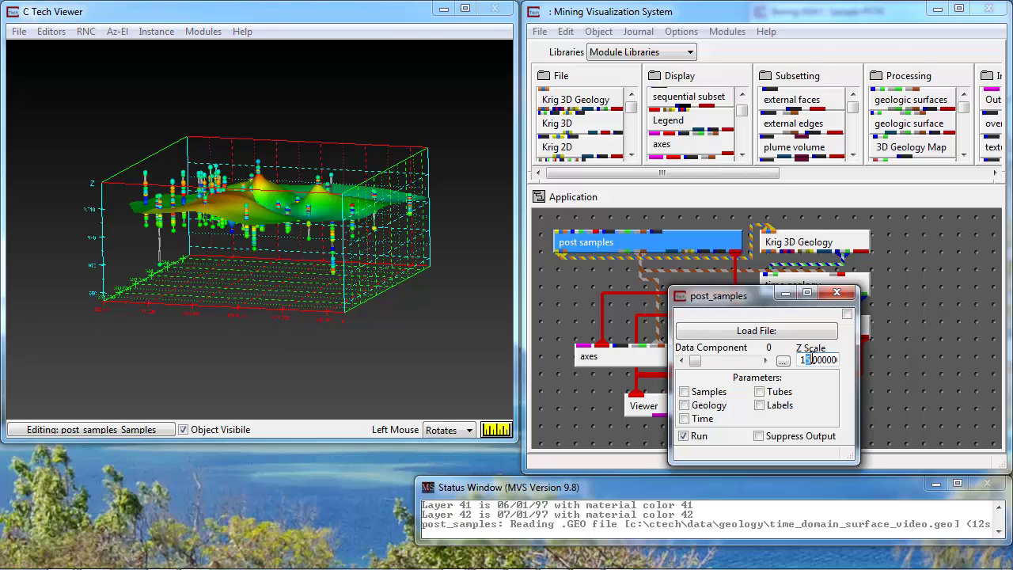
type("5")
left_click(844, 295)
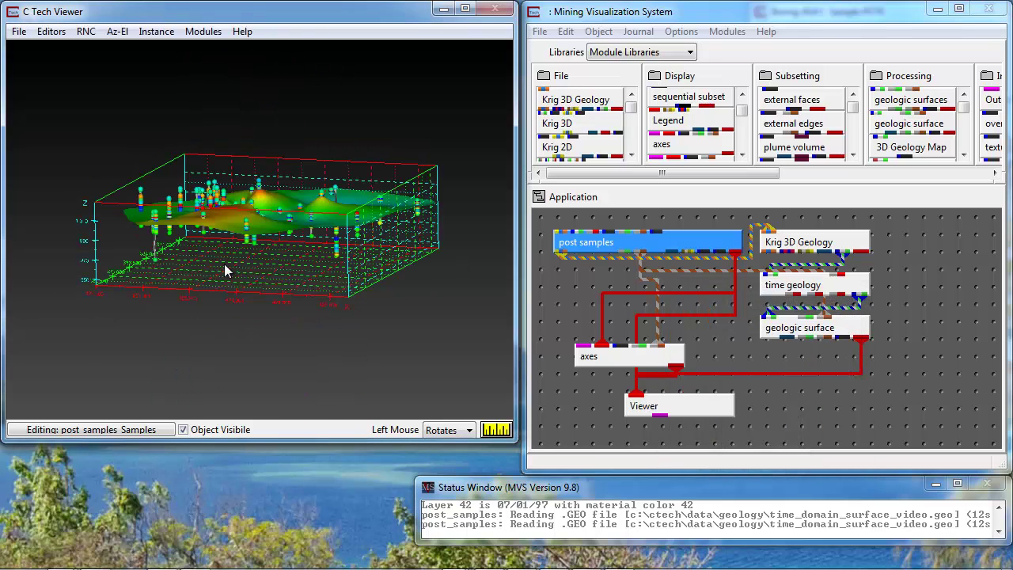
Reopen the time geology settings beside the network, with the model tilted top-down
left_click_drag(225, 266, 211, 303)
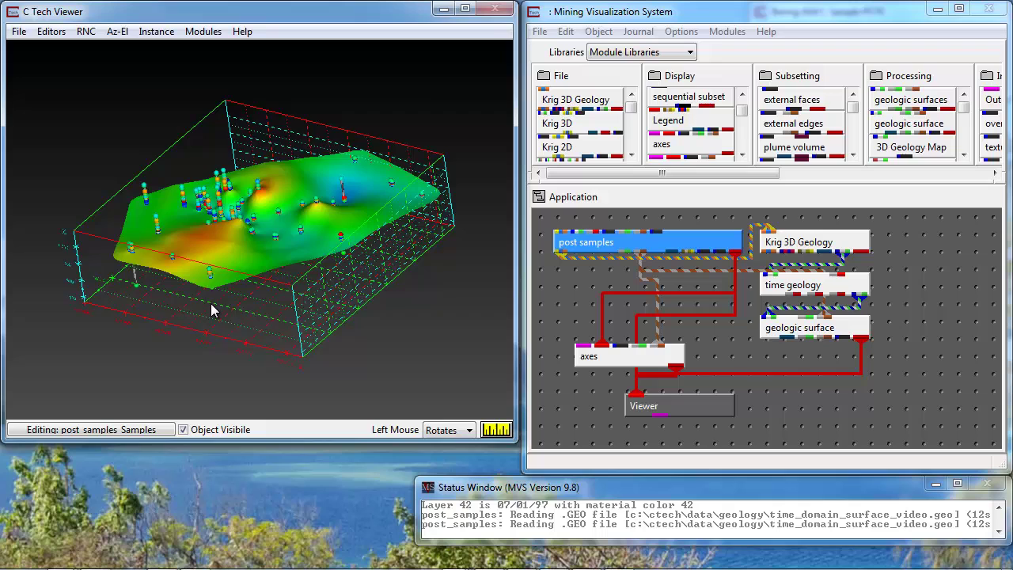
left_click(813, 287)
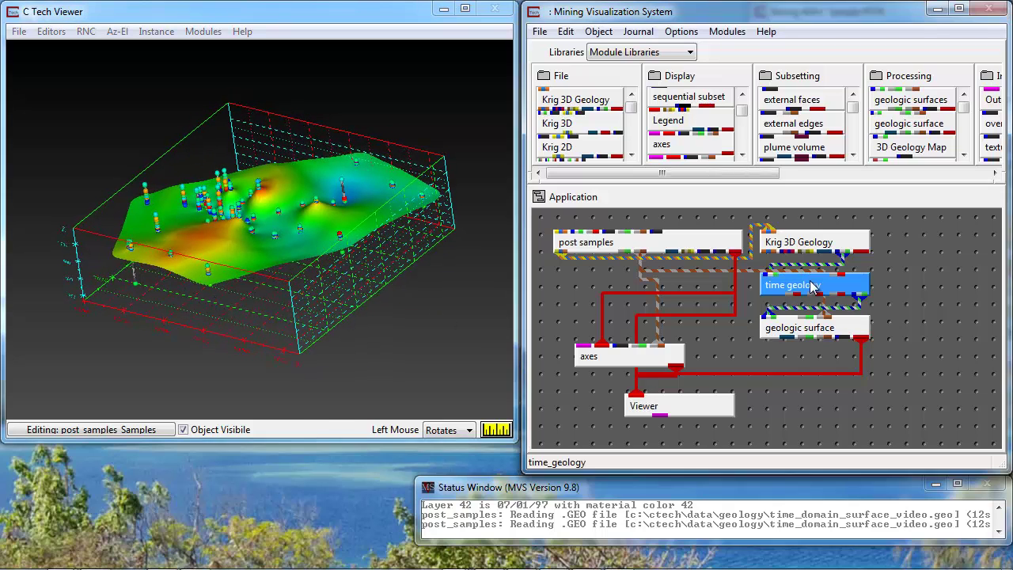
double_click(814, 288)
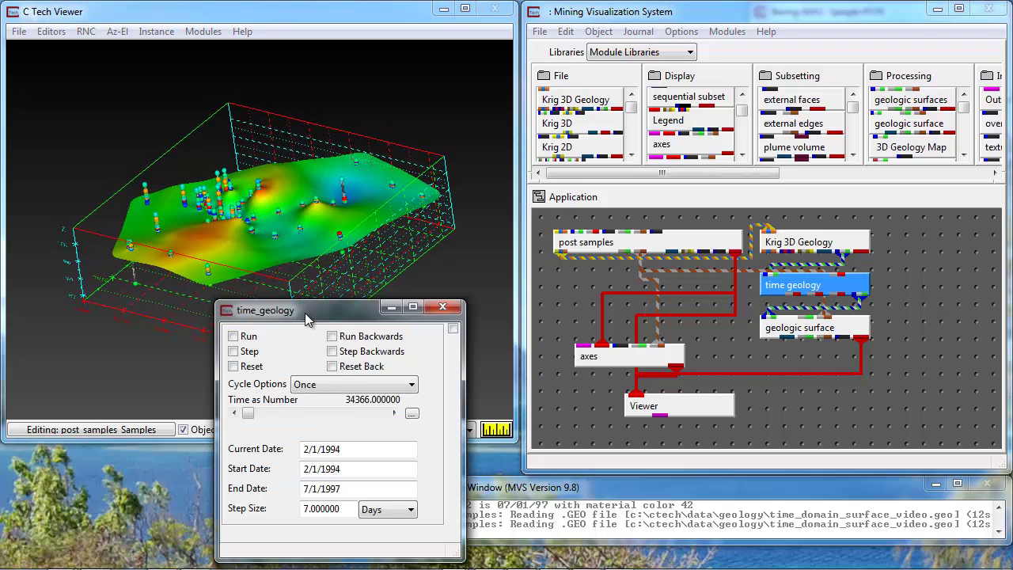
left_click_drag(304, 313, 613, 294)
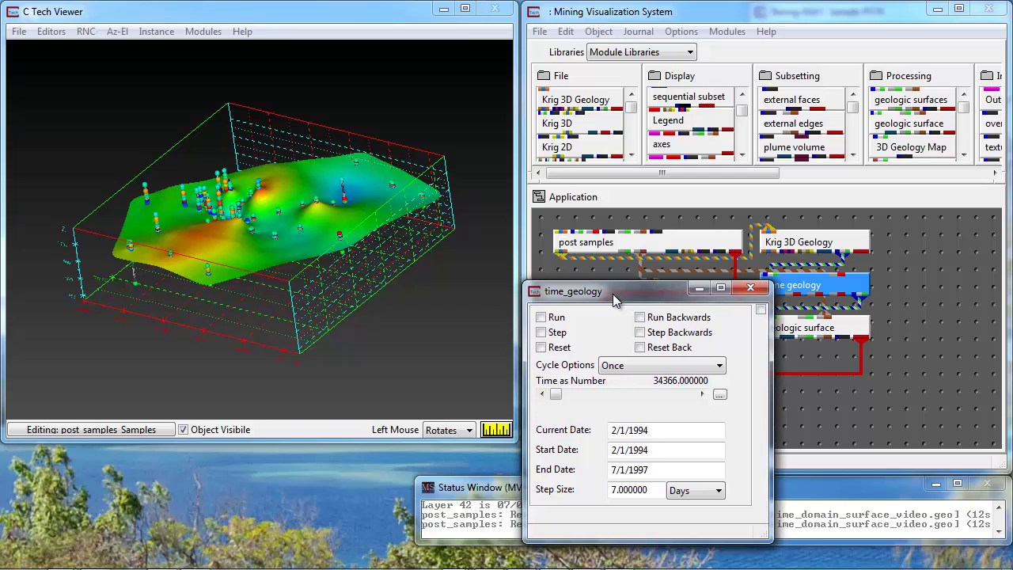
left_click_drag(213, 281, 218, 256)
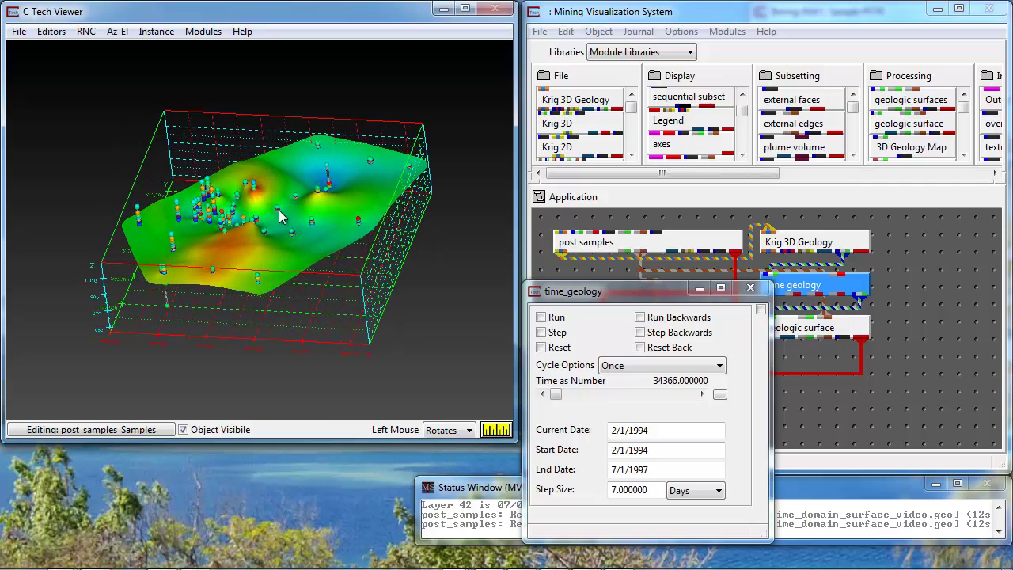
Disconnect post samples from the Viewer so the sample points leave the 3D view
left_click_drag(301, 235, 366, 202)
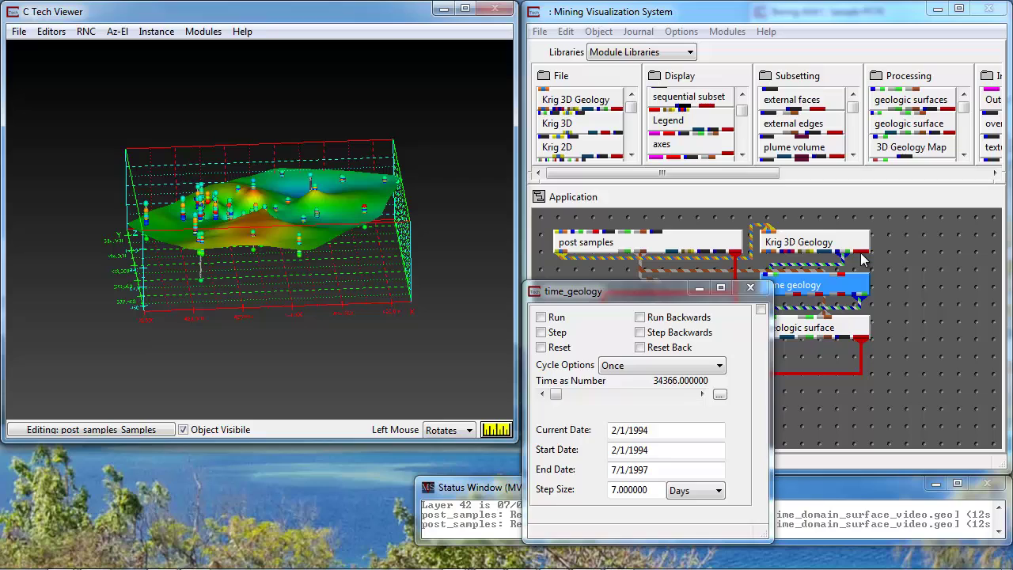
left_click(907, 282)
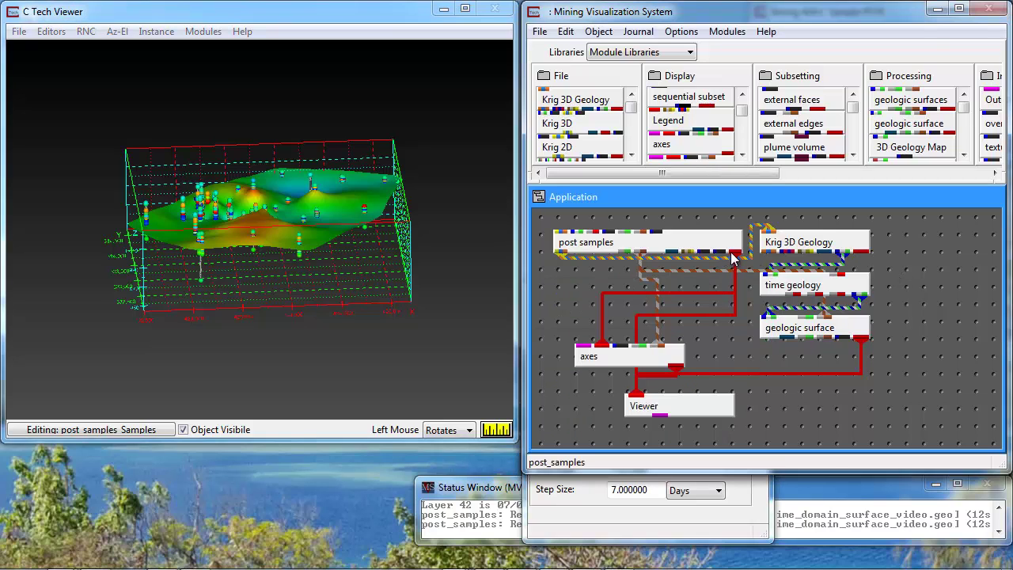
left_click_drag(732, 258, 638, 393)
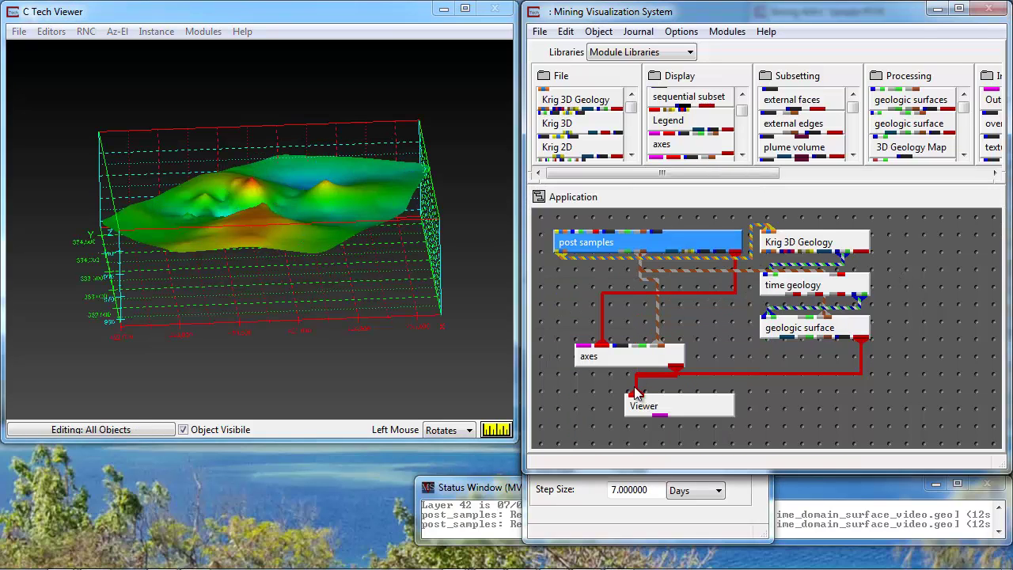
left_click_drag(300, 275, 220, 320)
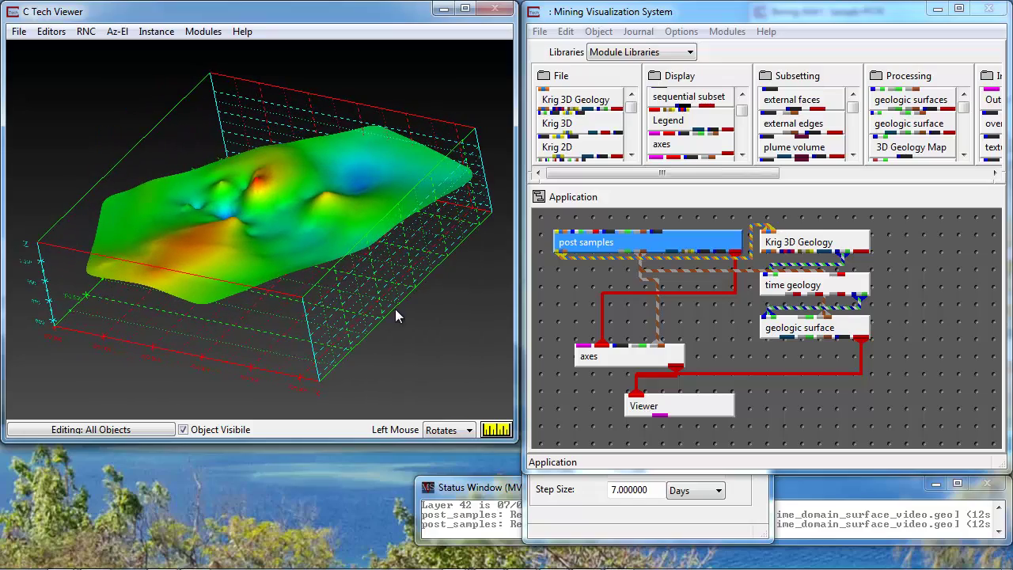
left_click_drag(343, 251, 493, 194)
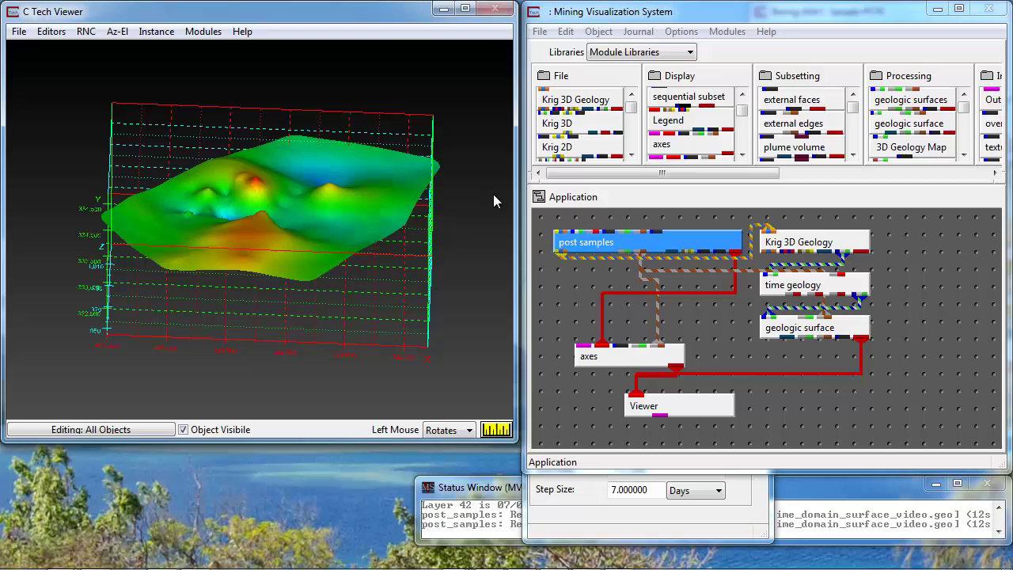
Add a Legend module wired geologic surface → Legend → Viewer
left_click_drag(704, 120, 939, 388)
left_click_drag(862, 340, 903, 390)
left_click_drag(979, 402, 669, 405)
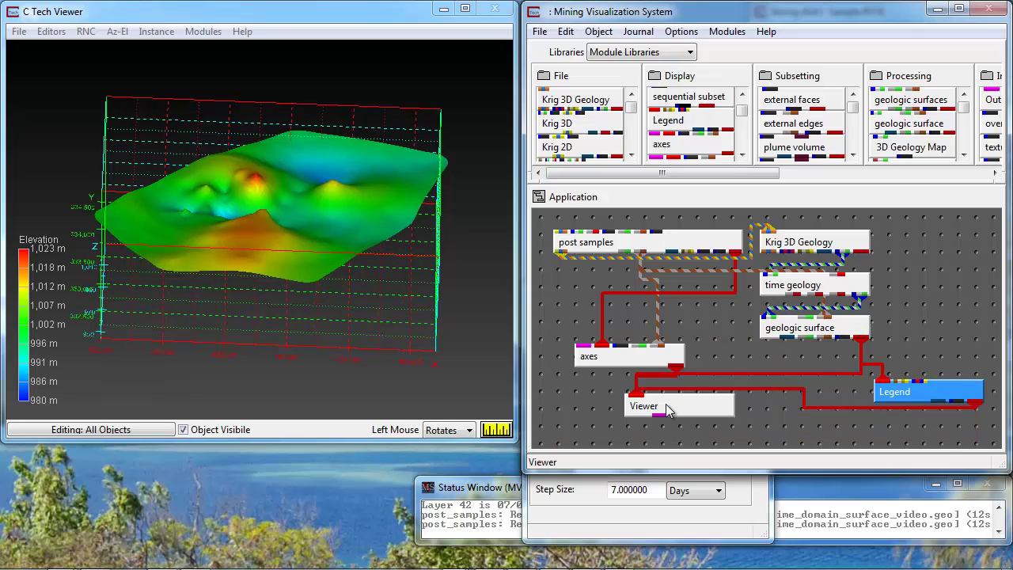
Slide the time geology Time as Number forward until the date reads 12/31/1994
double_click(795, 287)
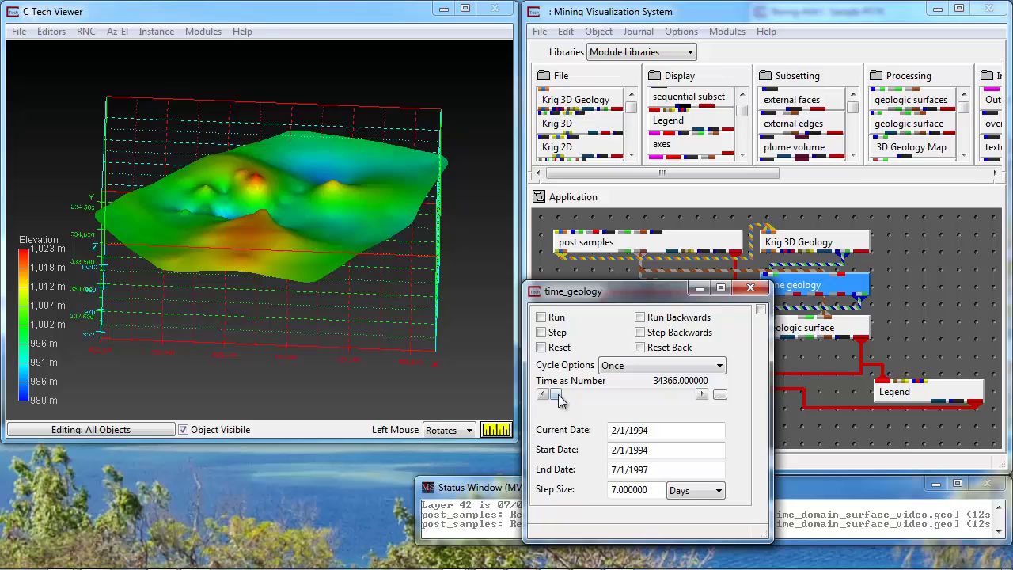
left_click_drag(558, 400, 571, 400)
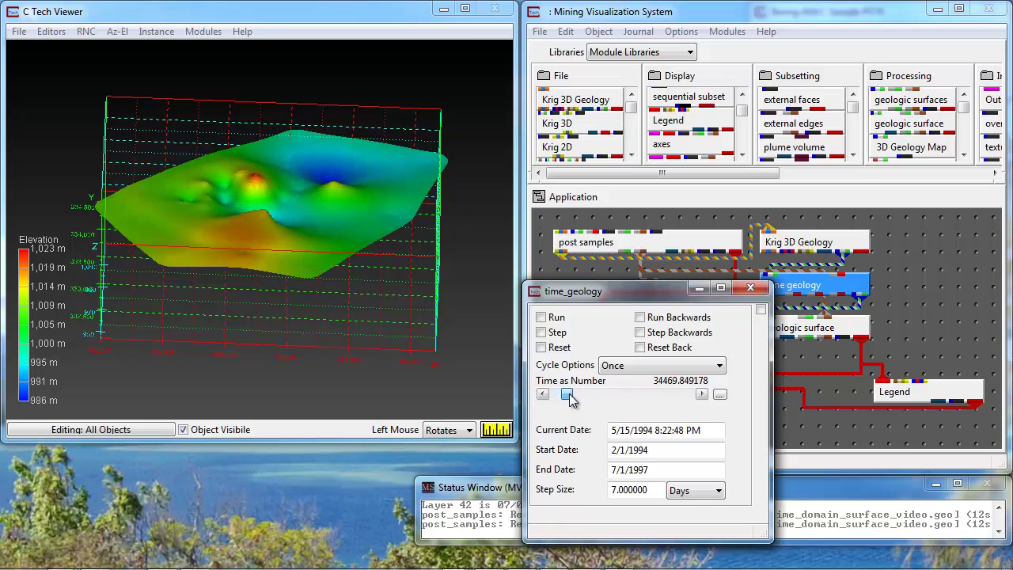
left_click_drag(572, 400, 596, 397)
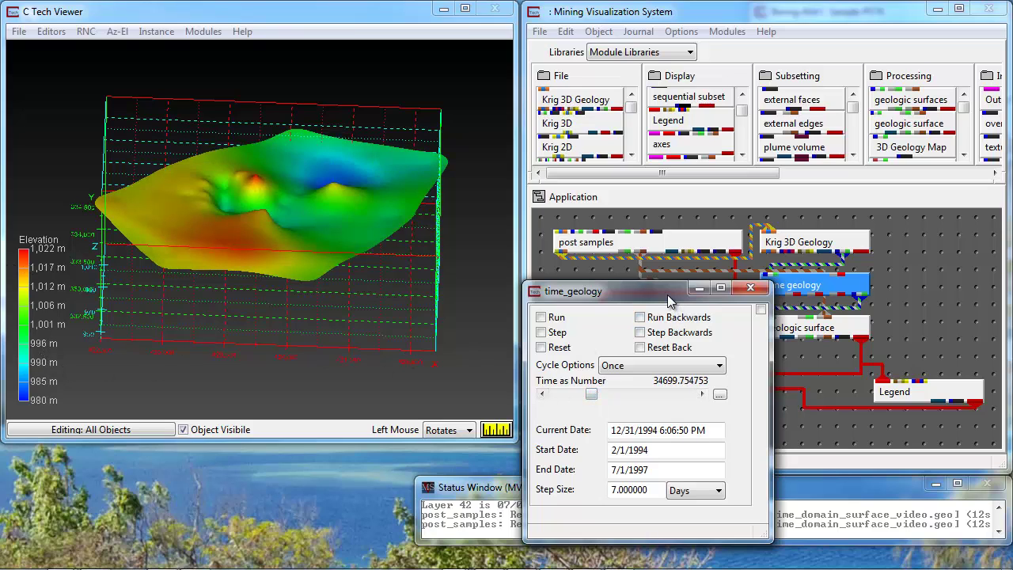
left_click_drag(667, 295, 397, 319)
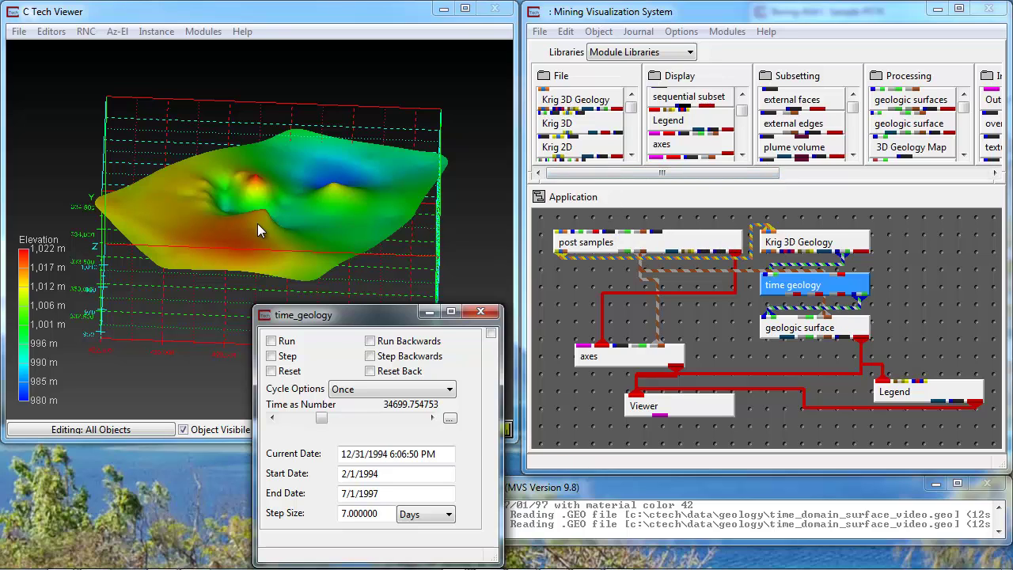
Rotate the model in the 3D view to a flatter side-on angle
left_click(391, 233)
left_click_drag(391, 233, 404, 186)
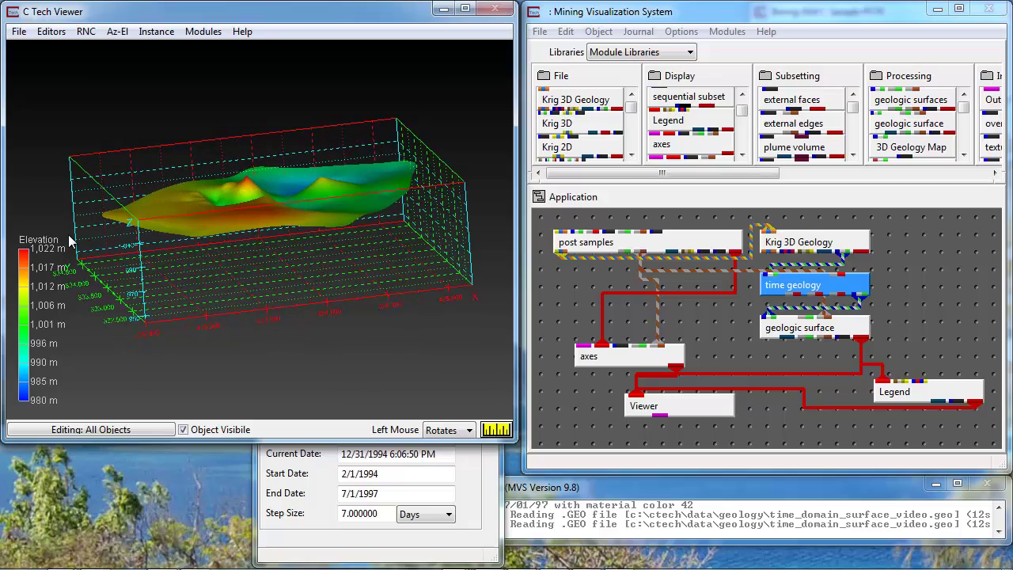
left_click_drag(70, 242, 70, 220)
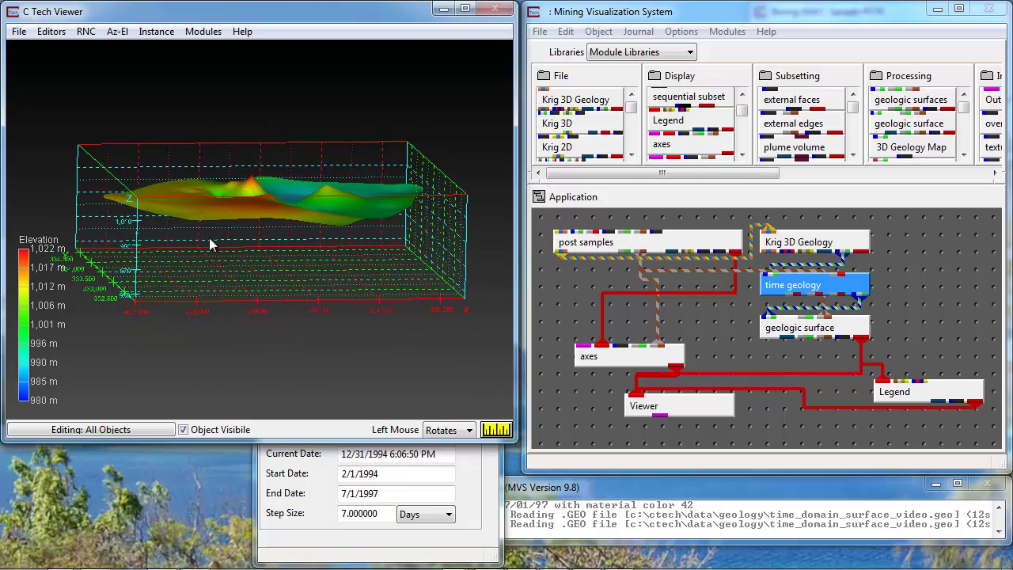
Open the axes settings and review its Spatial Definition Z extents of 944 to 1029
left_click(637, 366)
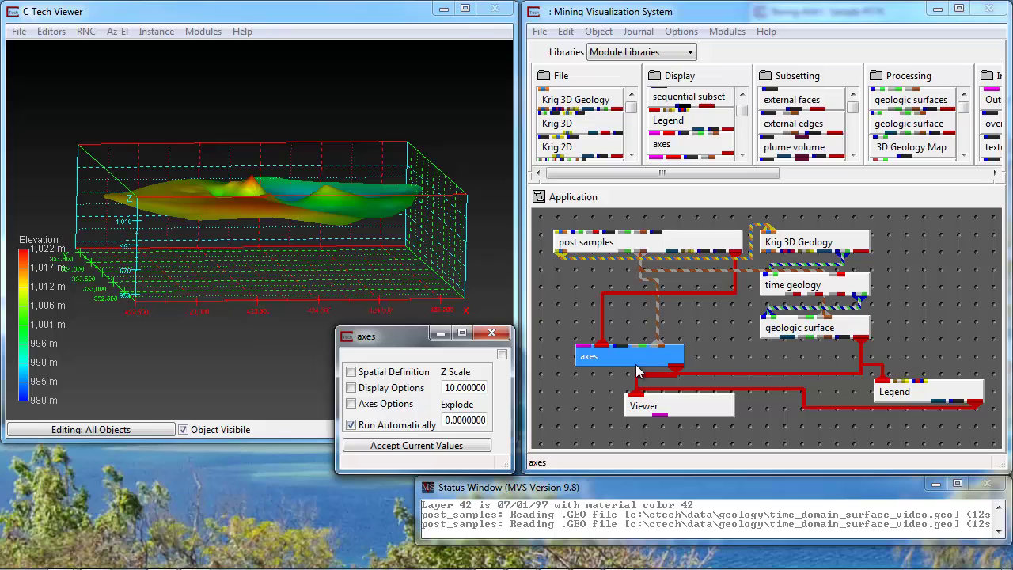
left_click(384, 372)
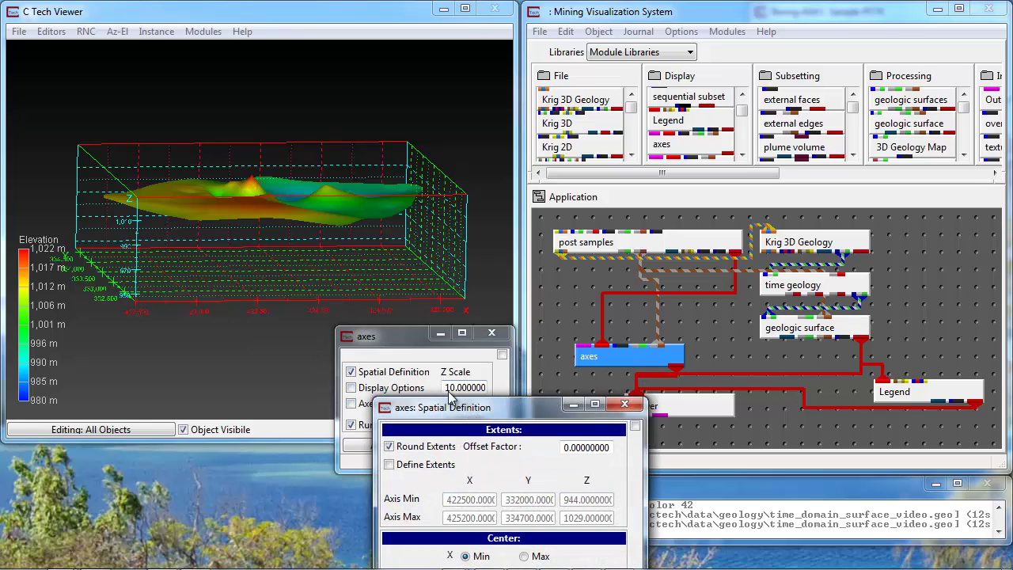
left_click_drag(448, 297, 449, 246)
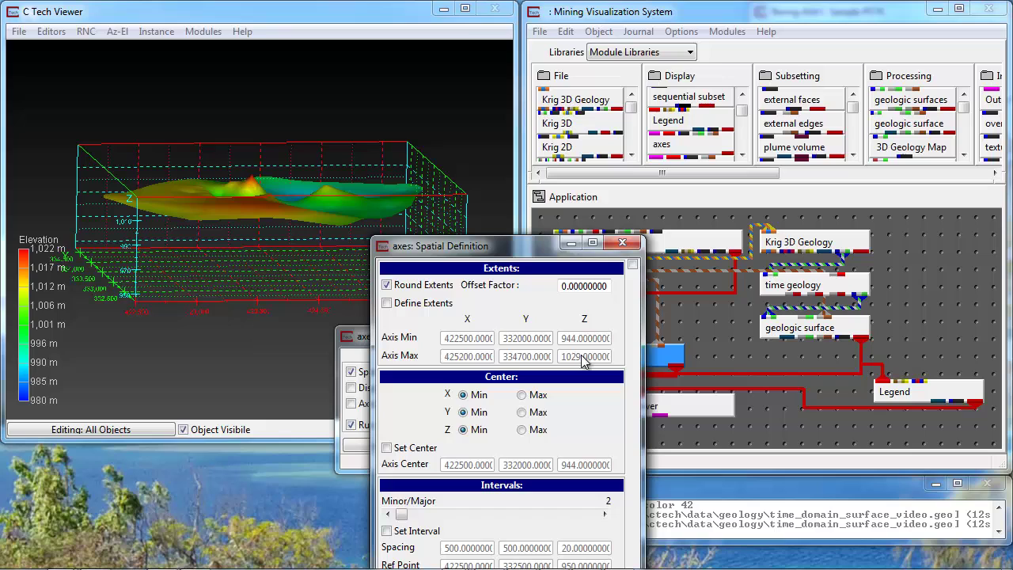
left_click(351, 372)
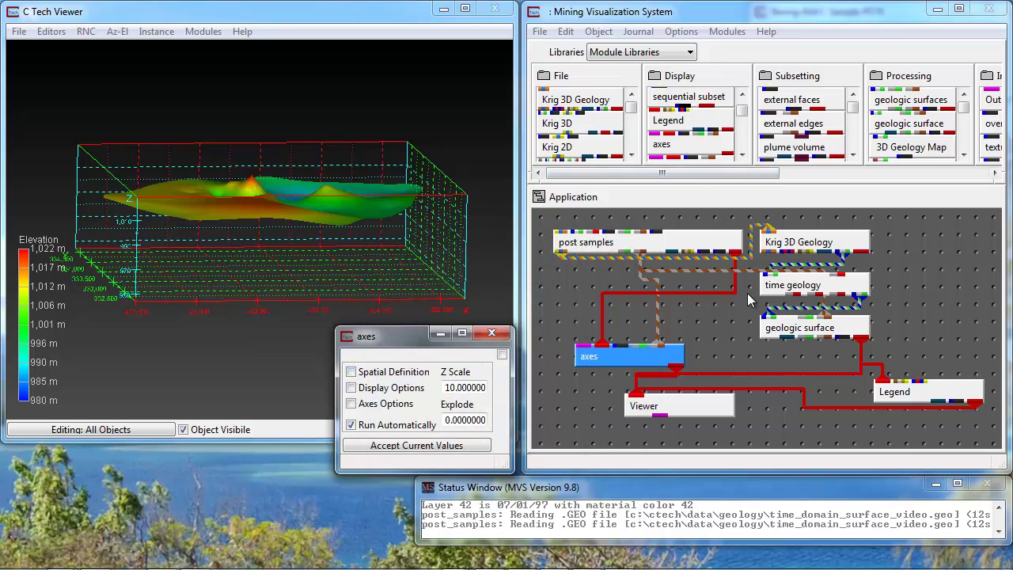
Lower the Viewer module and add a change minmax module from the Display library
left_click_drag(693, 406, 693, 431)
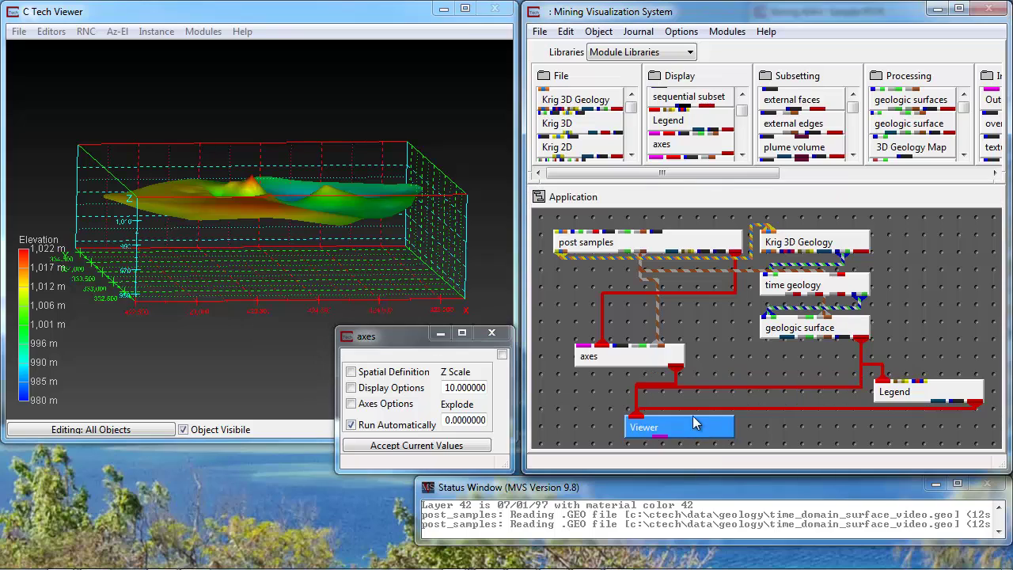
scroll(637, 136, "down", 3)
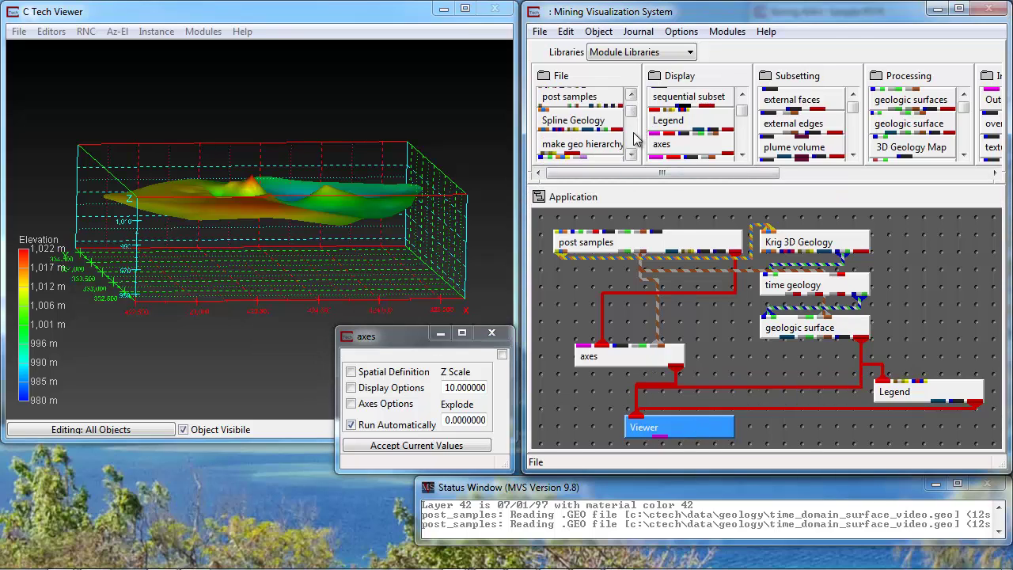
scroll(744, 136, "down", 4)
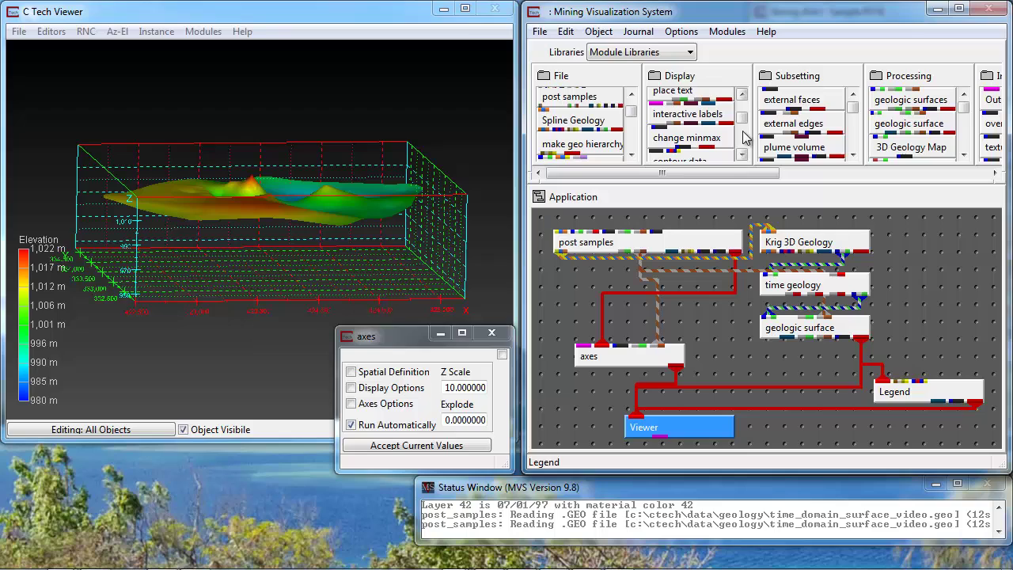
left_click(712, 139)
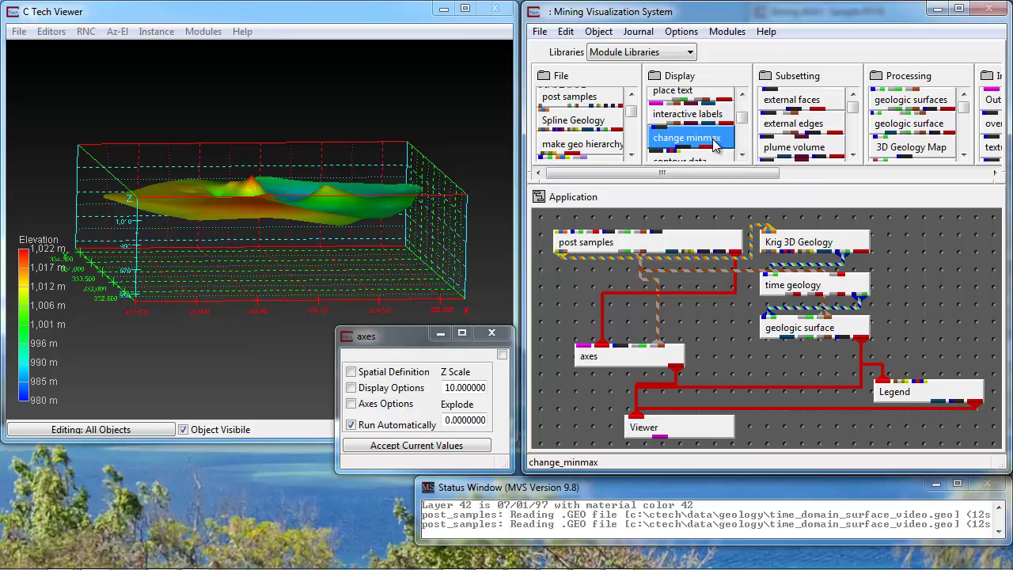
left_click_drag(712, 139, 835, 366)
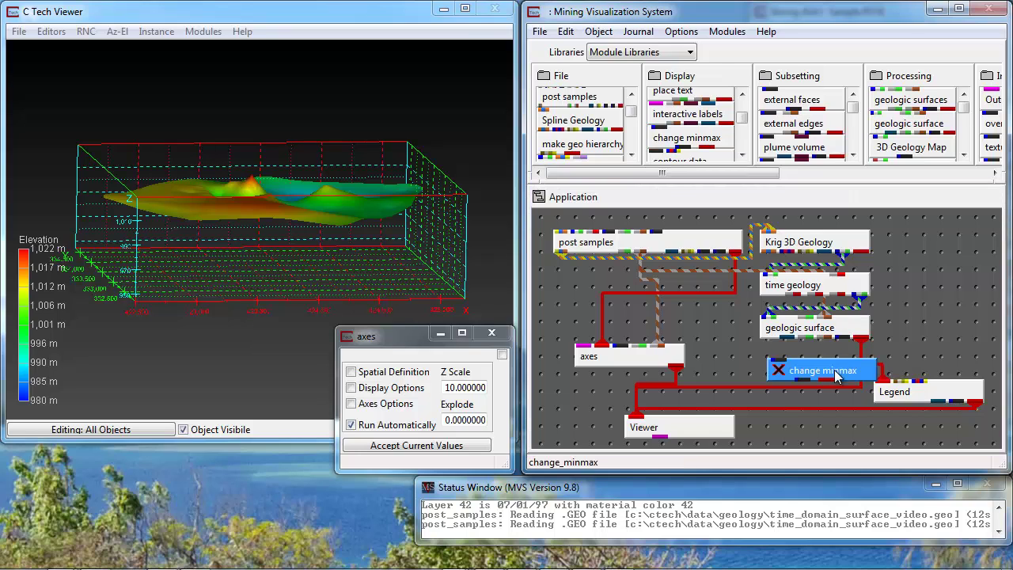
Disconnect the geologic surface output from both the Viewer and the Legend
left_click(860, 337)
left_click(861, 341)
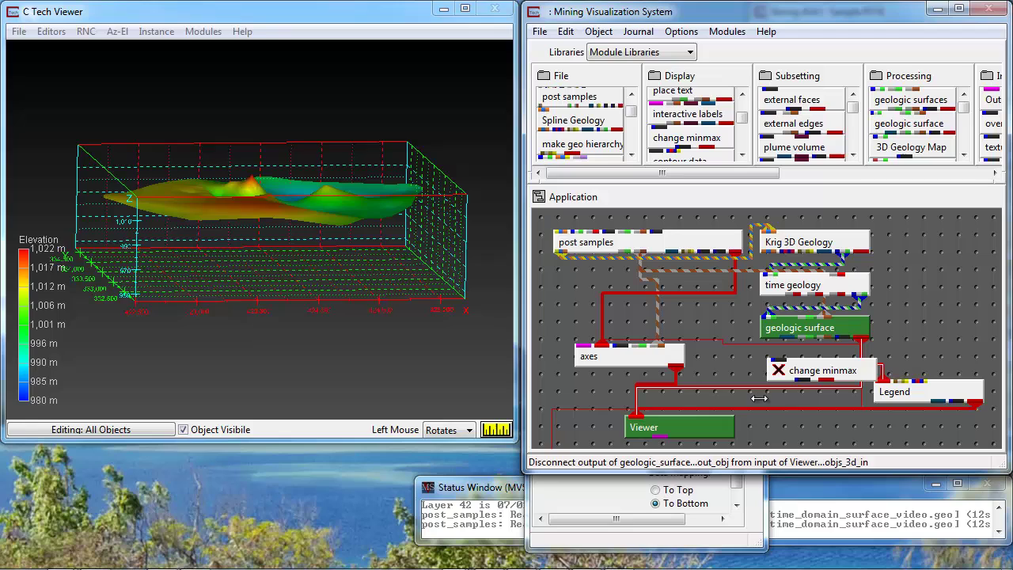
left_click(862, 340)
left_click_drag(860, 340, 779, 371)
Feed geologic surface into change minmax and fix its Elevation range at 930 to 1030
left_click(804, 372)
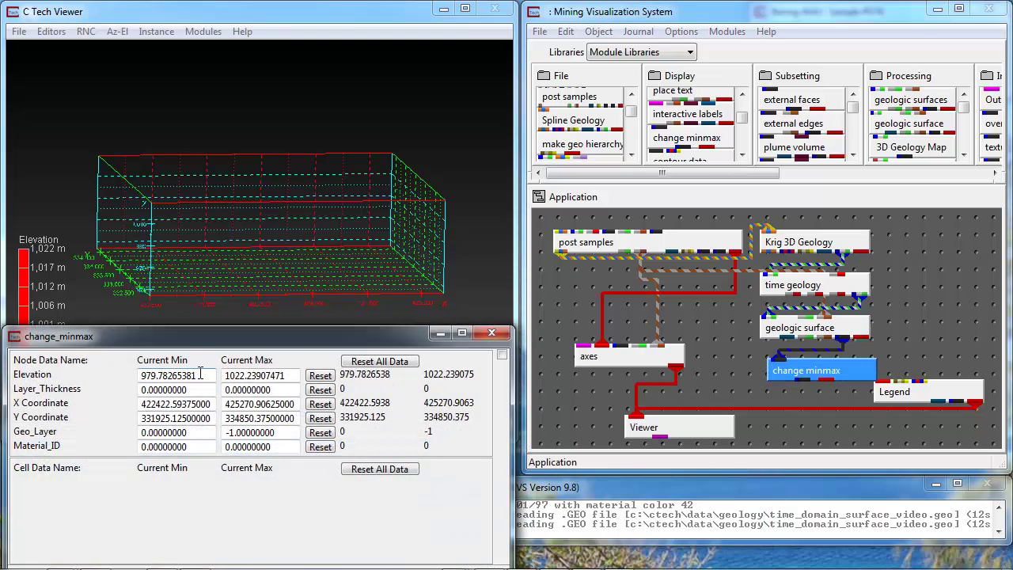
left_click_drag(201, 375, 132, 376)
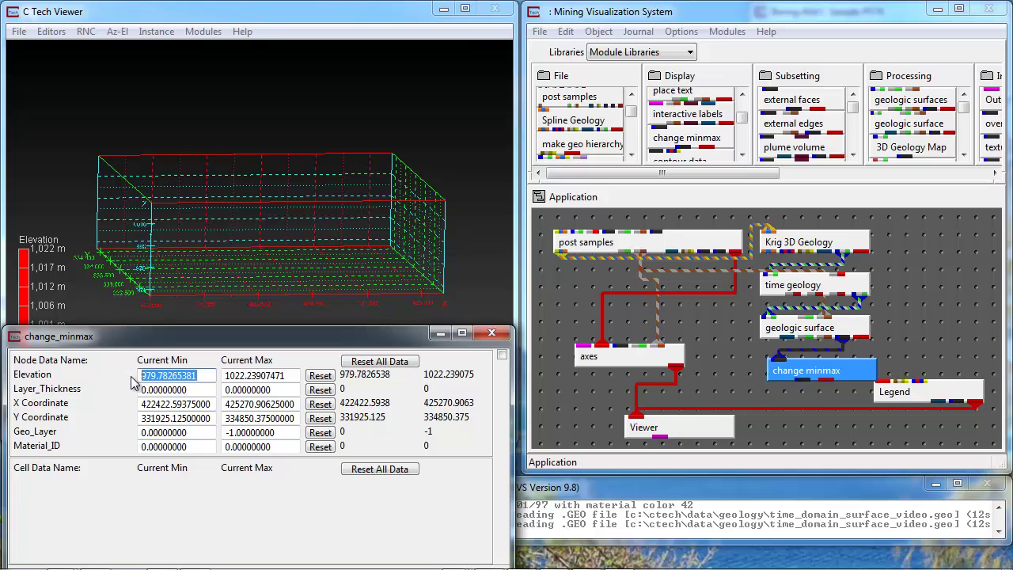
type("930")
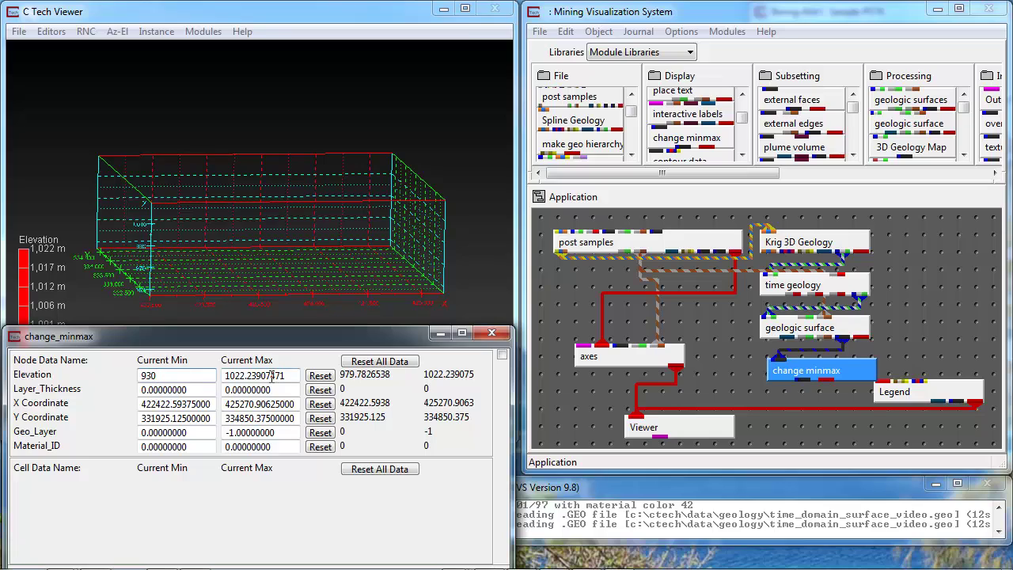
left_click_drag(236, 375, 317, 374)
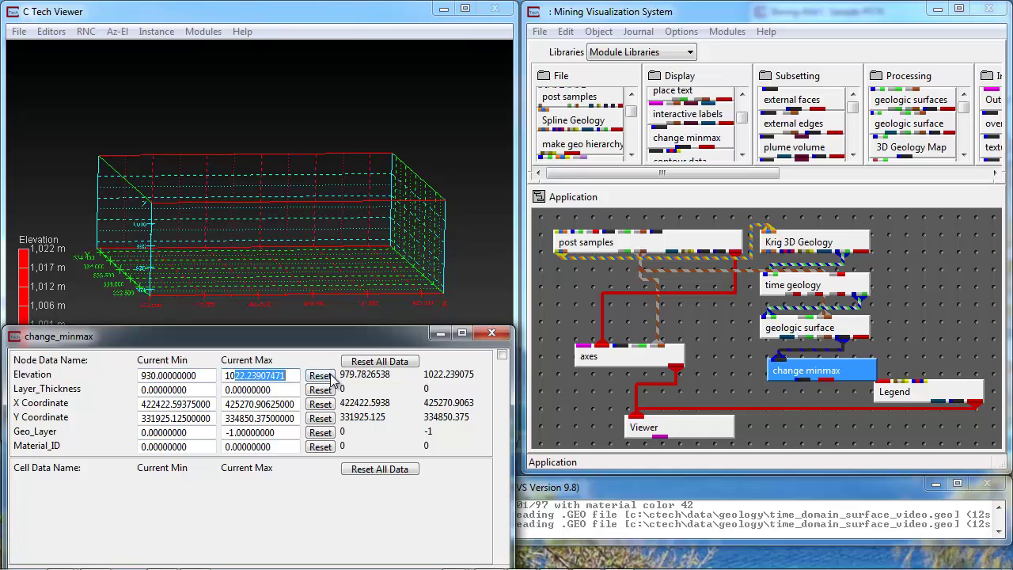
type("30")
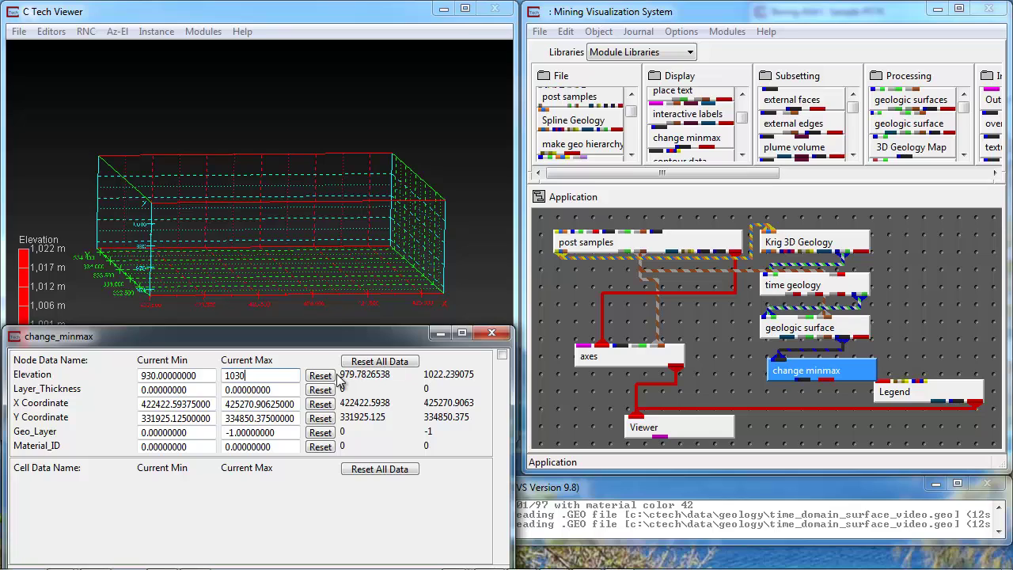
left_click(492, 332)
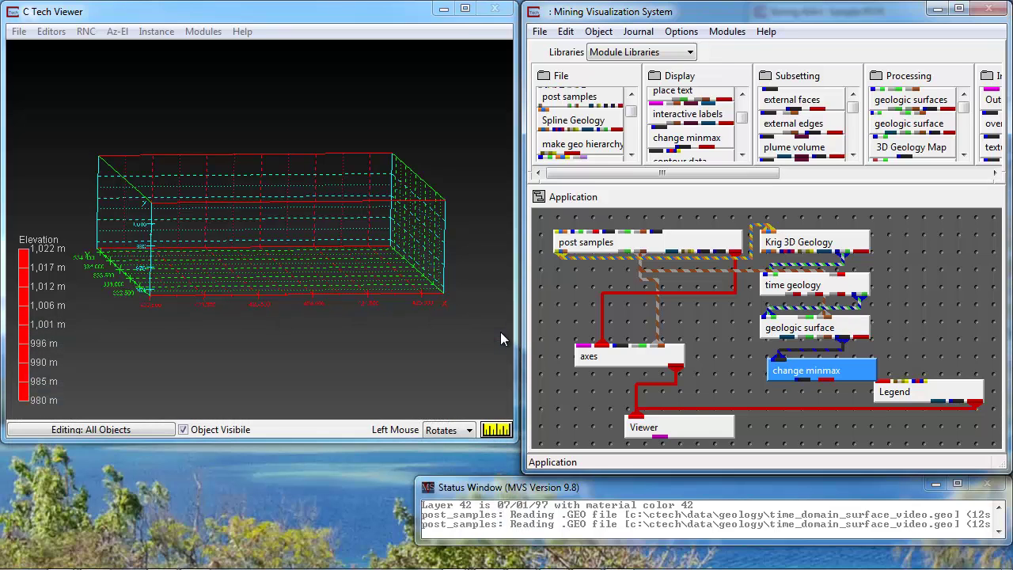
Connect change minmax output to both the Legend and the Viewer
left_click_drag(827, 381, 885, 403)
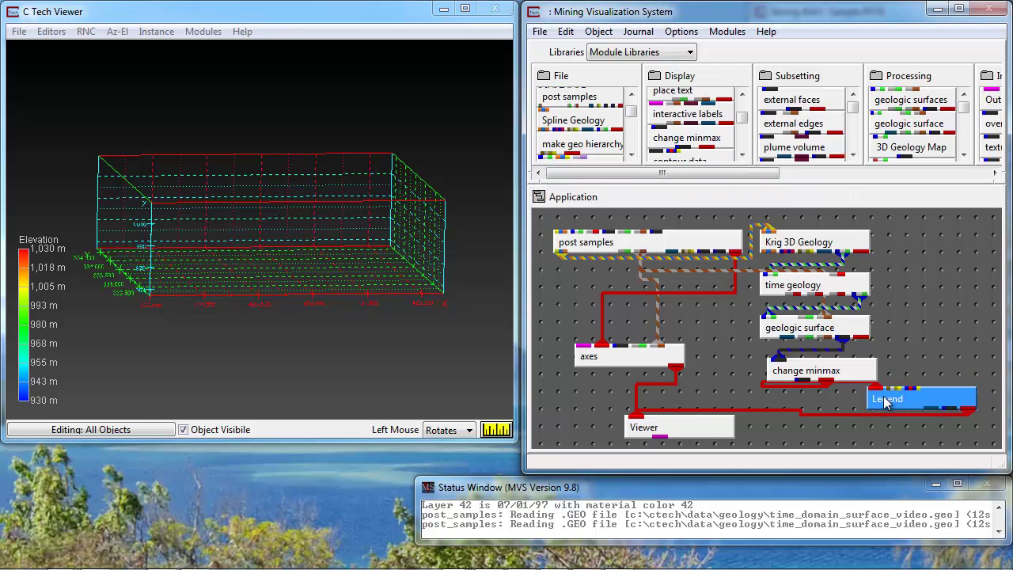
left_click(826, 380)
left_click_drag(825, 380, 679, 424)
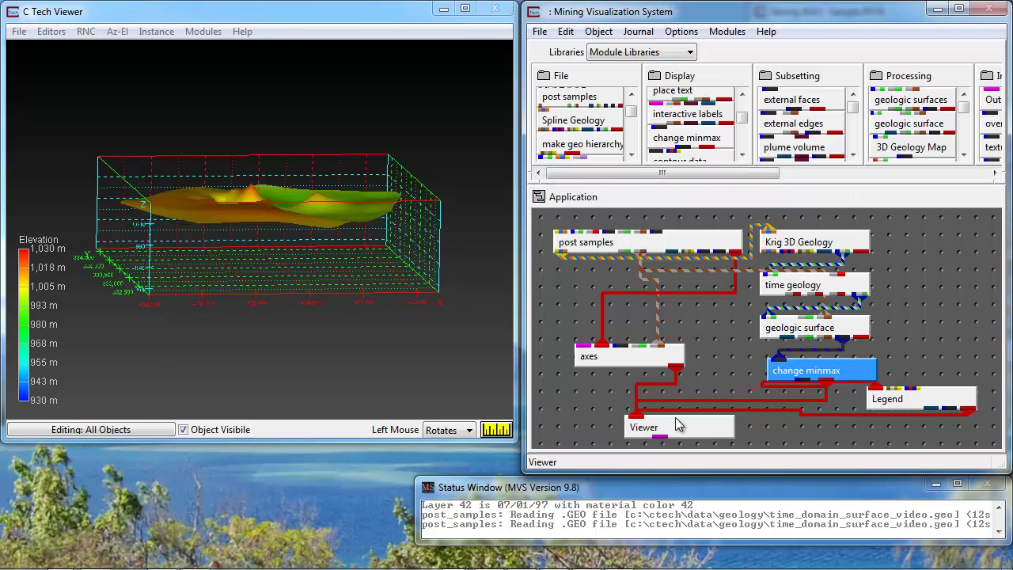
Give the Legend 10 label intervals and turn off its Run Automatically
double_click(899, 404)
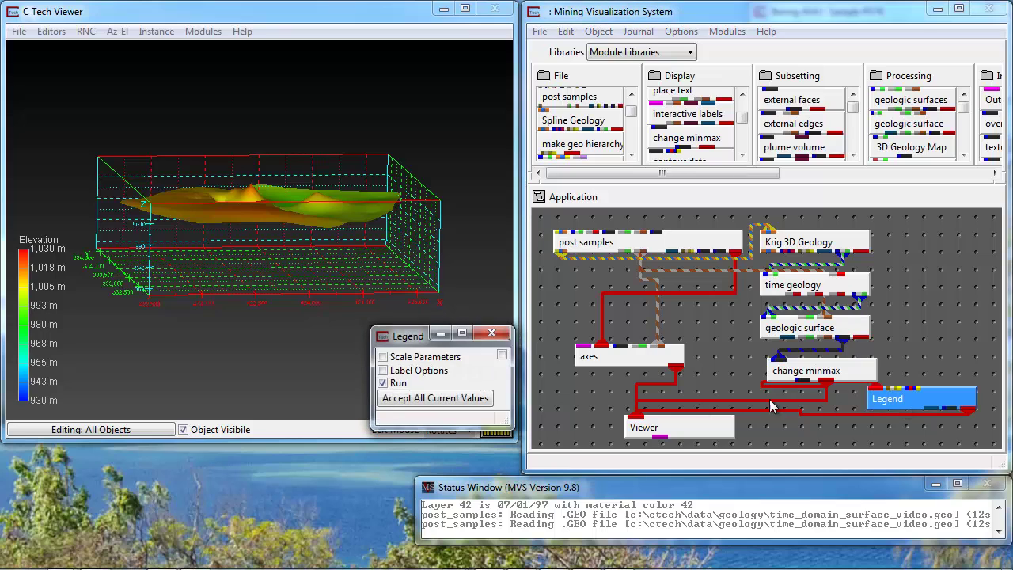
left_click(426, 372)
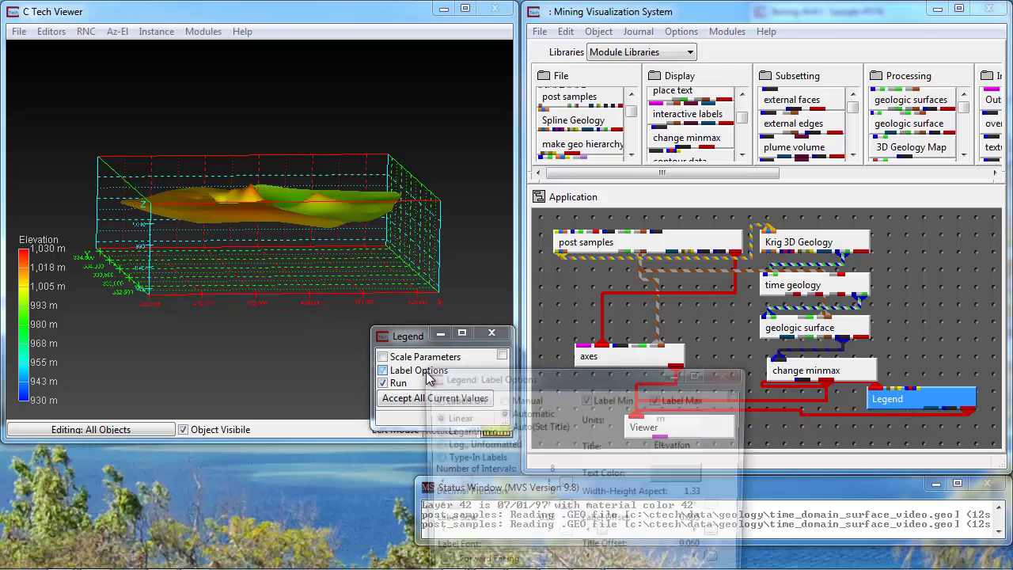
left_click(546, 481)
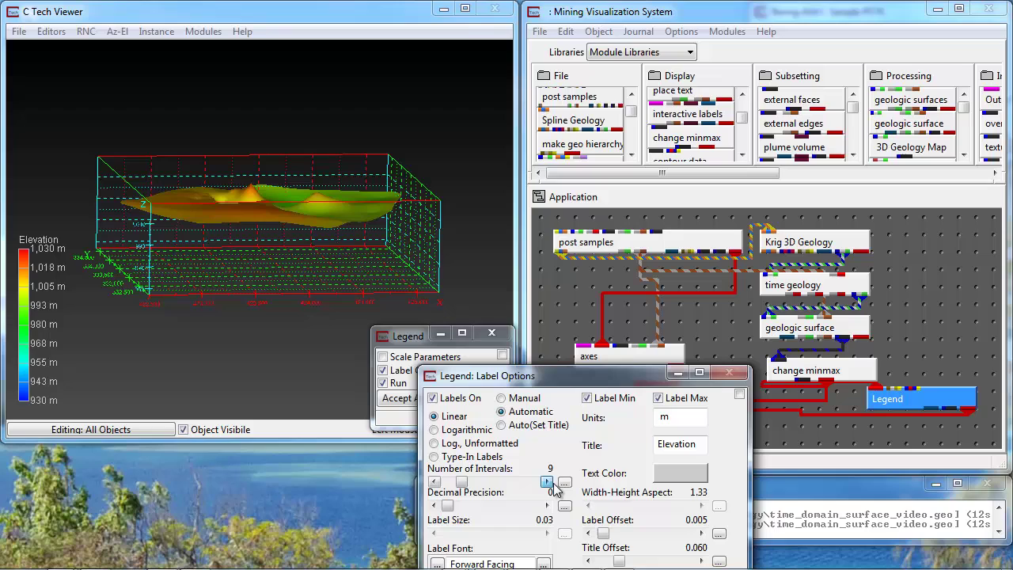
left_click(546, 482)
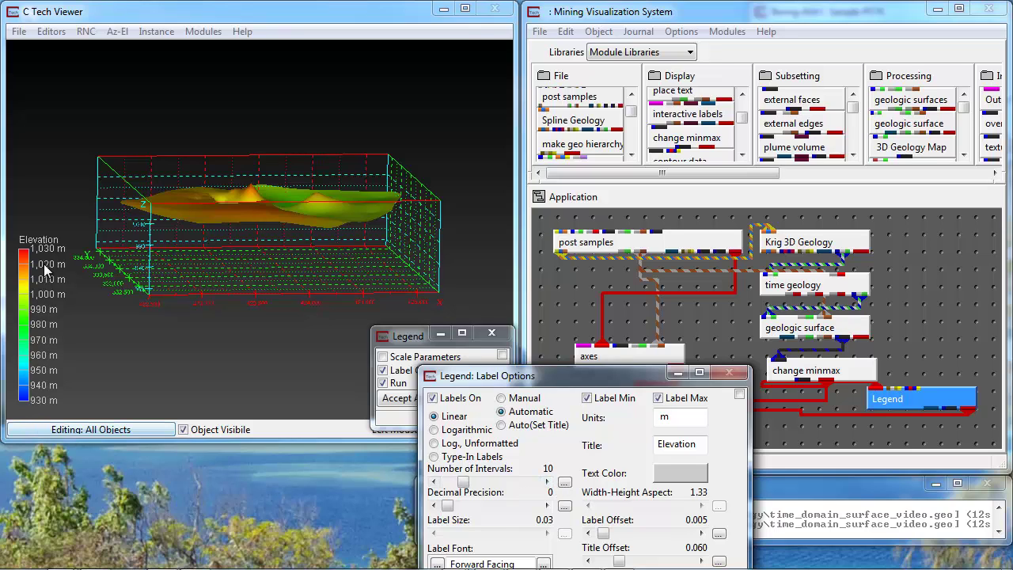
left_click(385, 371)
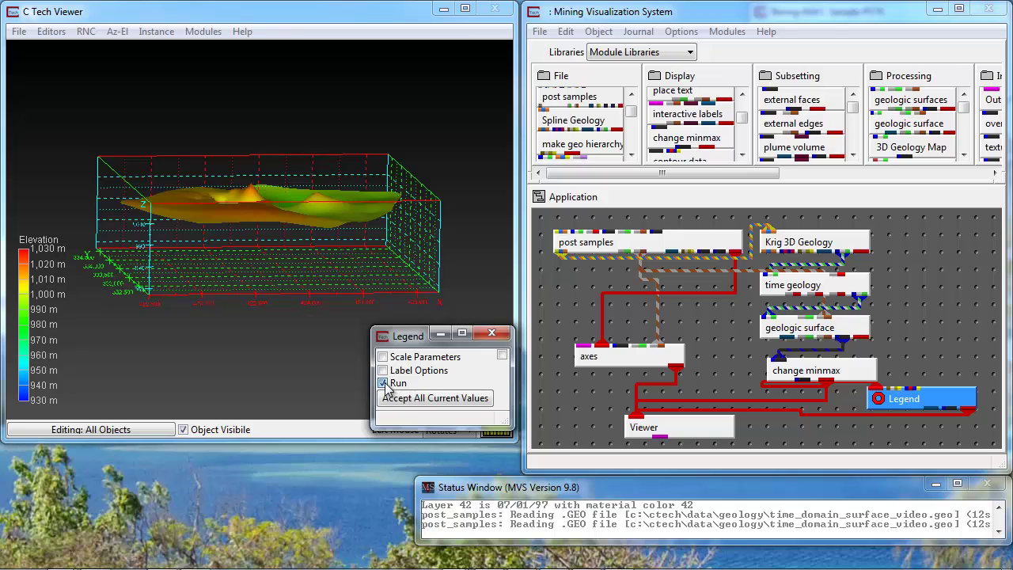
left_click(384, 383)
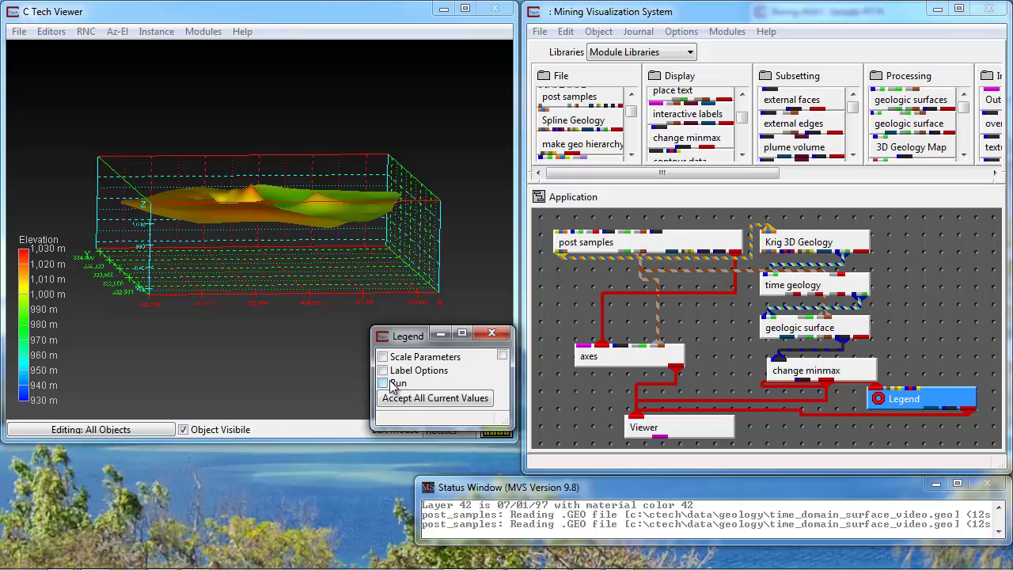
left_click(490, 336)
left_click(606, 366)
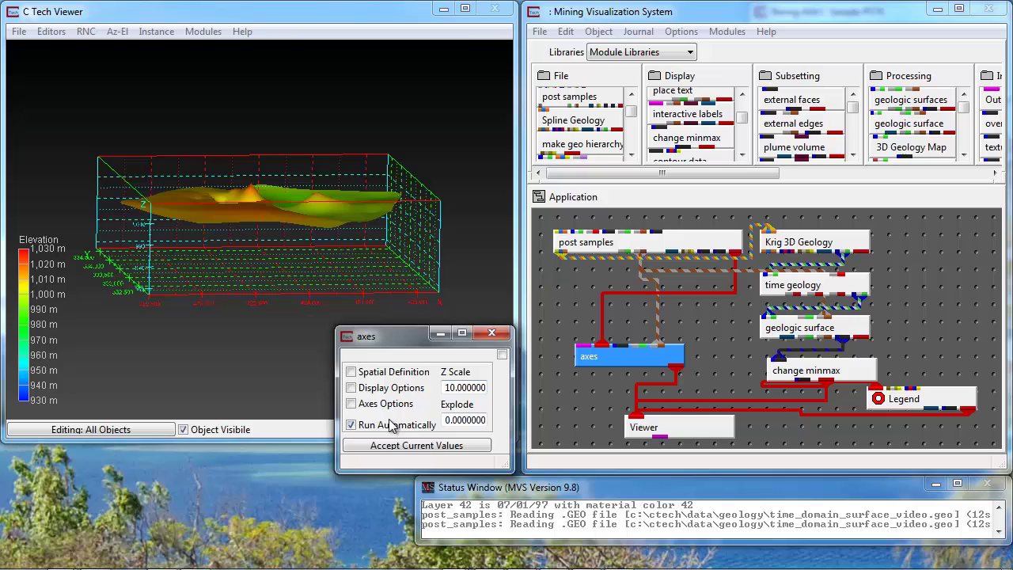
Turn off Run Automatically for axes, close it, and nudge the Legend module down
left_click(353, 427)
left_click(491, 333)
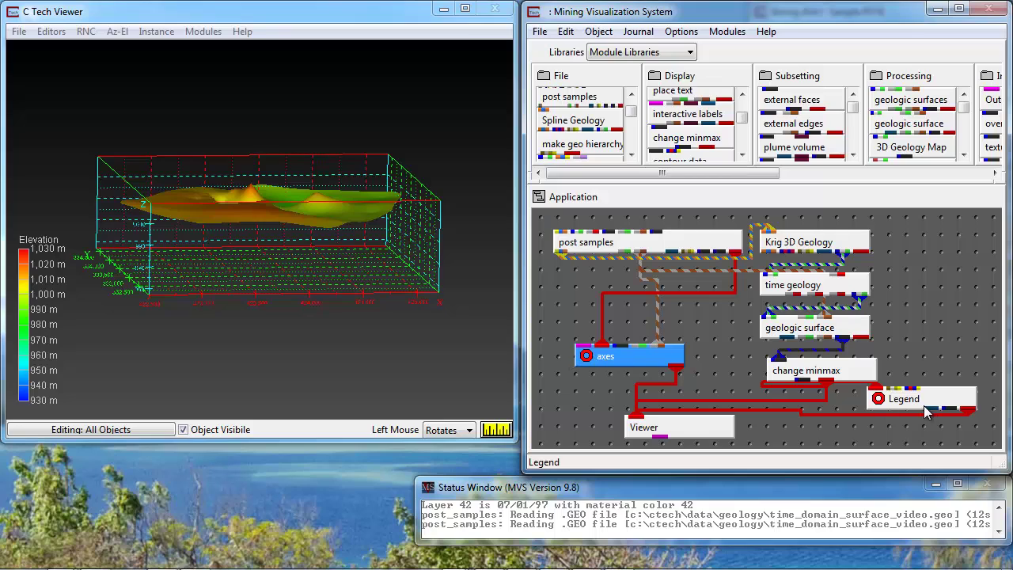
left_click(894, 405)
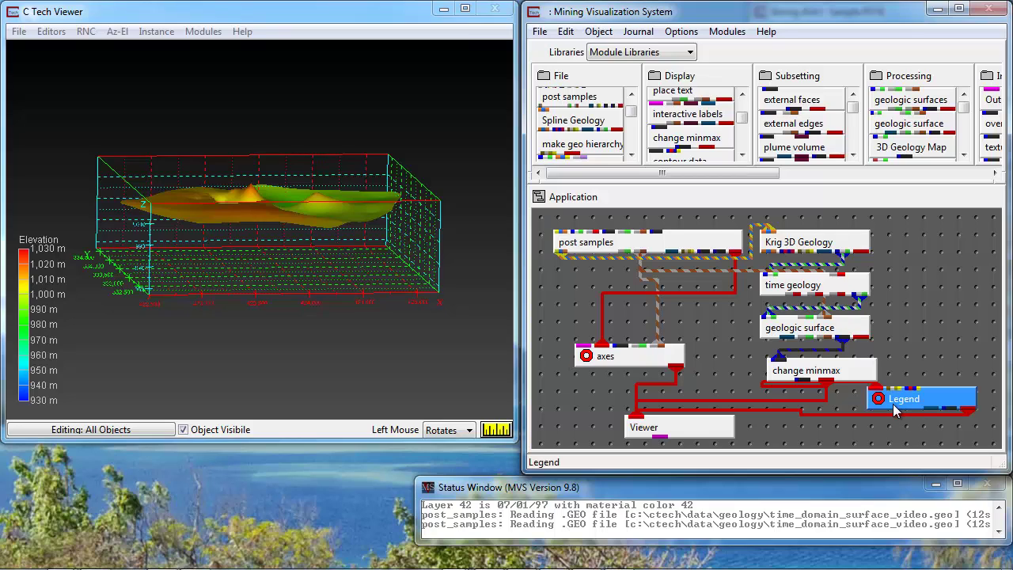
left_click_drag(894, 406, 895, 407)
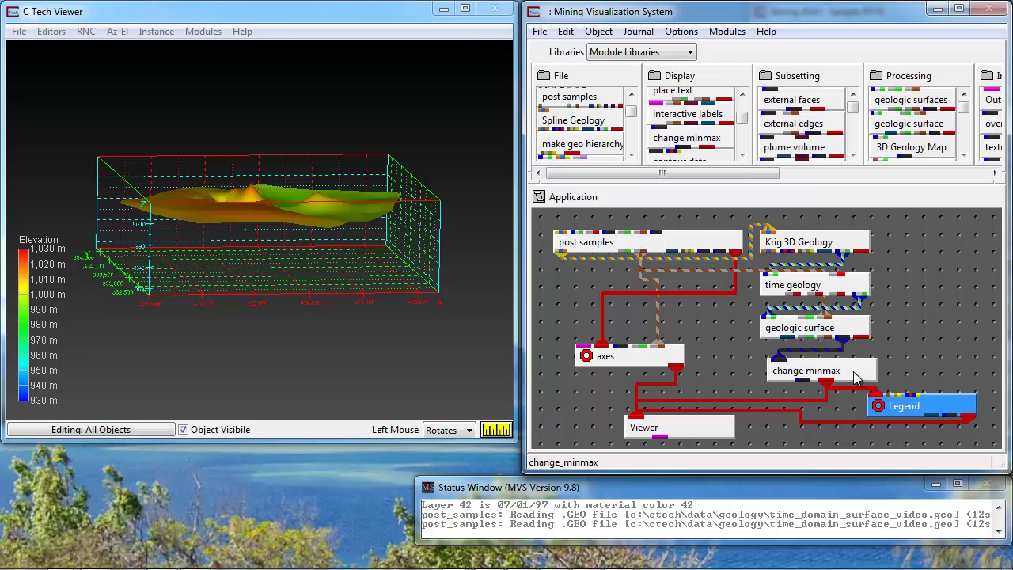
Bring up the time geology controls and set the current time to 2/1/1994
double_click(821, 289)
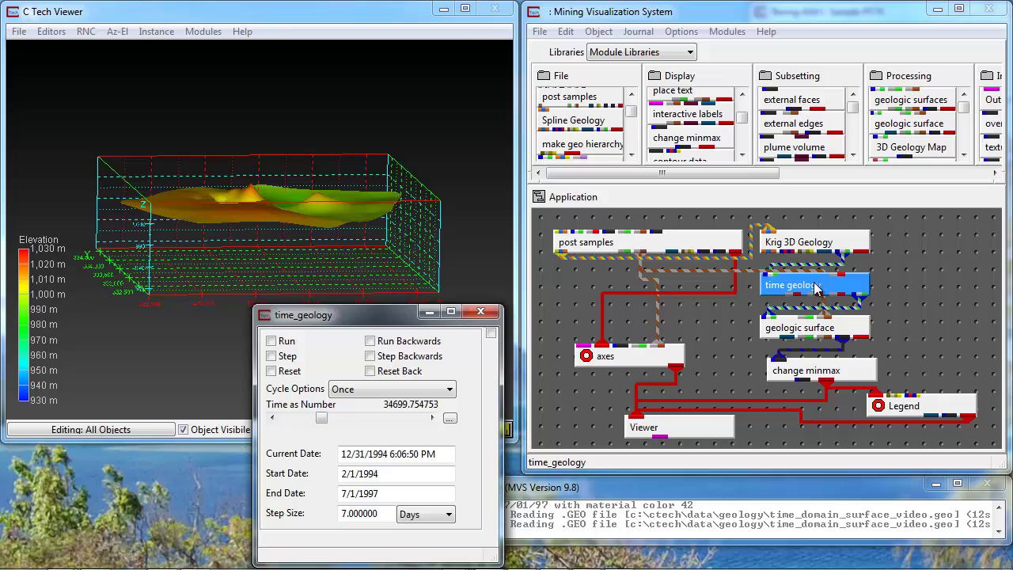
left_click_drag(347, 320, 618, 245)
left_click_drag(596, 341, 549, 354)
left_click_drag(237, 253, 233, 304)
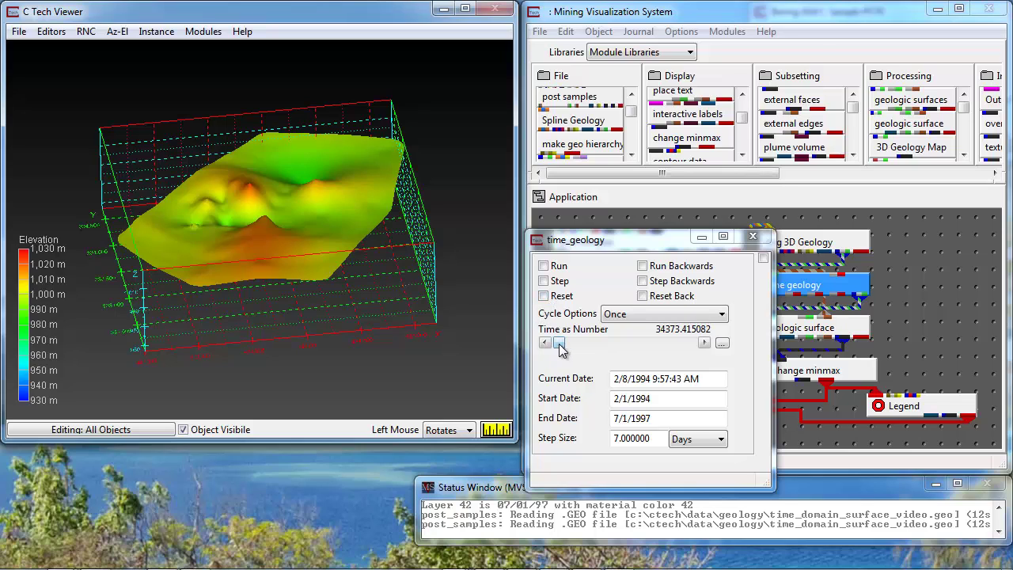
left_click_drag(559, 344, 555, 345)
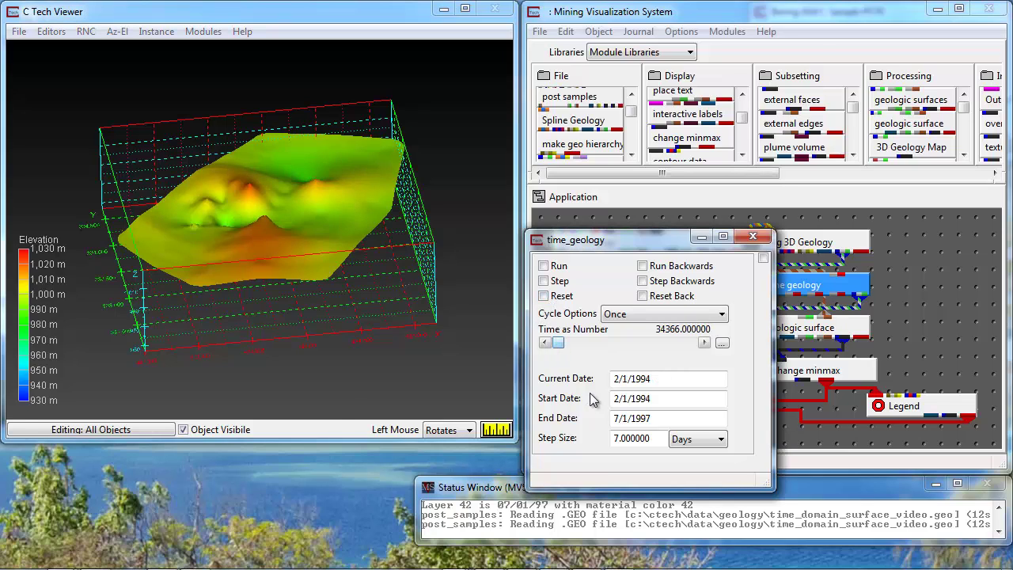
Set the step size to 0.5 Weeks and run the animation
left_click_drag(662, 440, 586, 448)
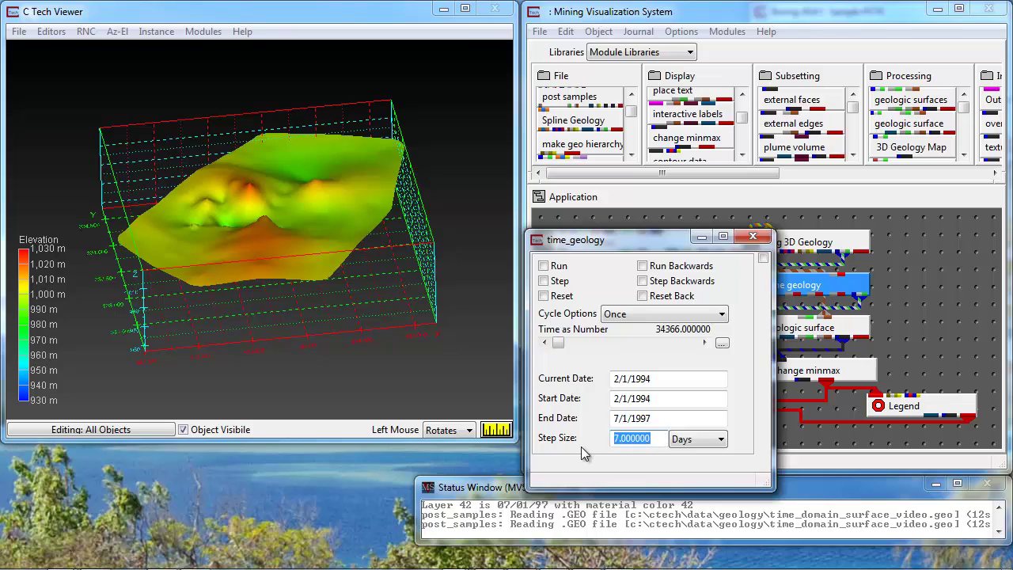
left_click(722, 439)
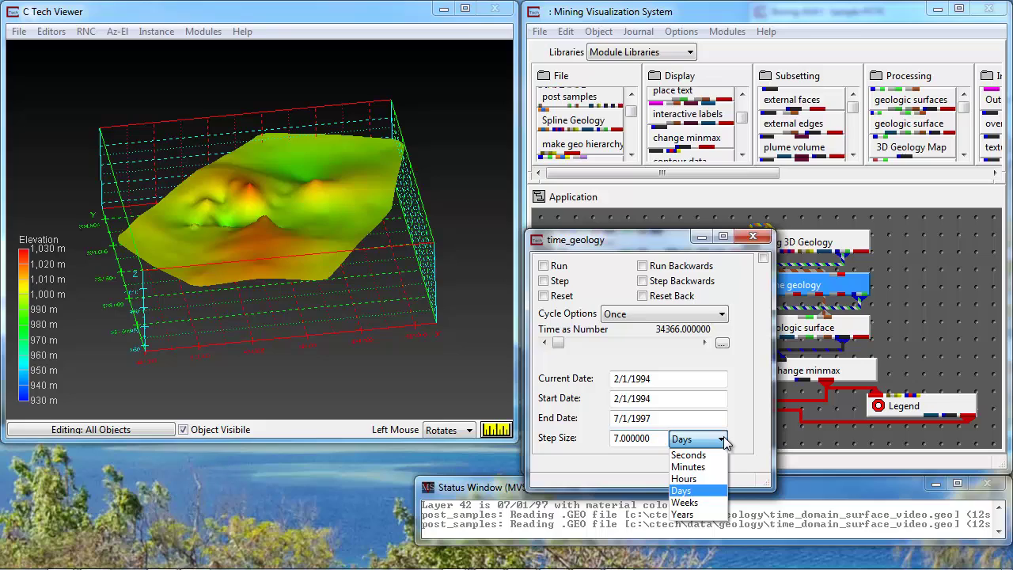
left_click(699, 503)
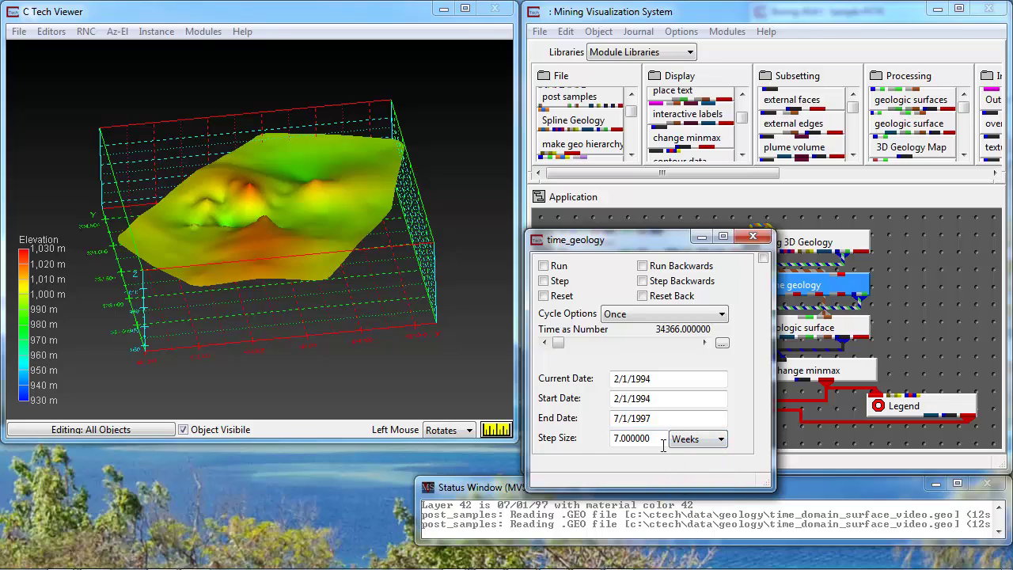
left_click_drag(661, 442, 593, 443)
type(".5")
left_click(467, 462)
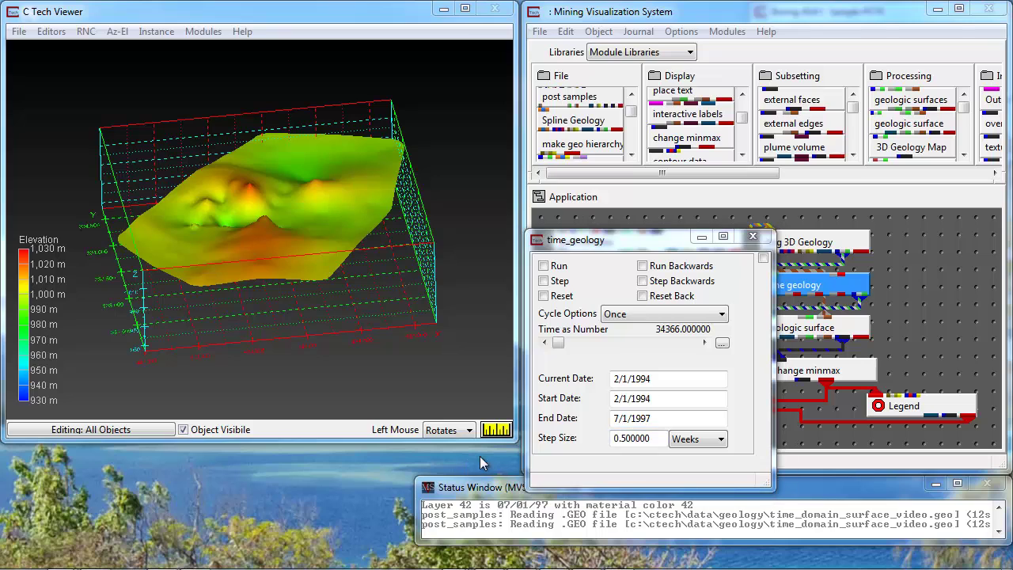
left_click(543, 266)
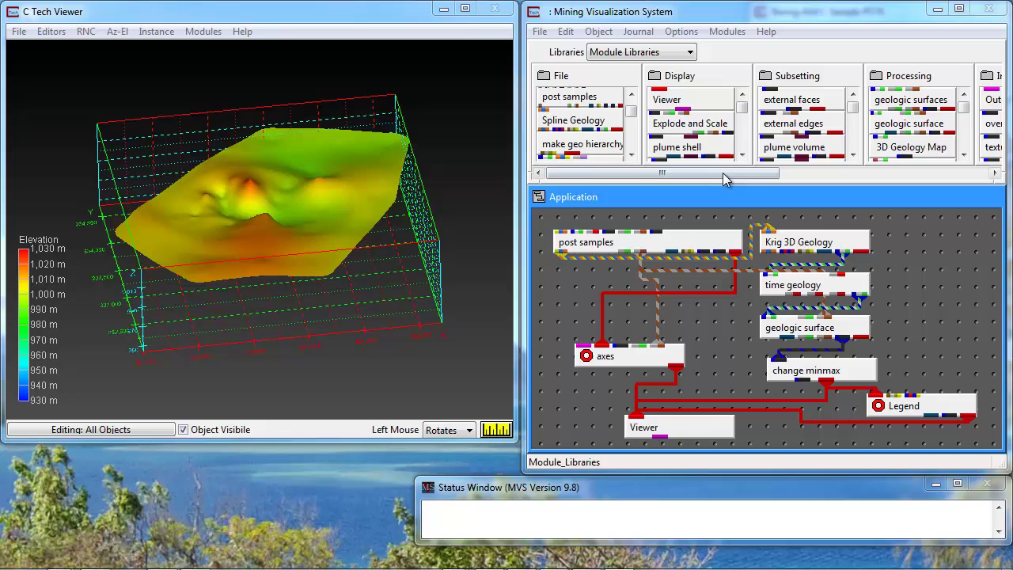
Add a string format module from the Tools library and fit the whole network into view
left_click_drag(758, 173, 952, 175)
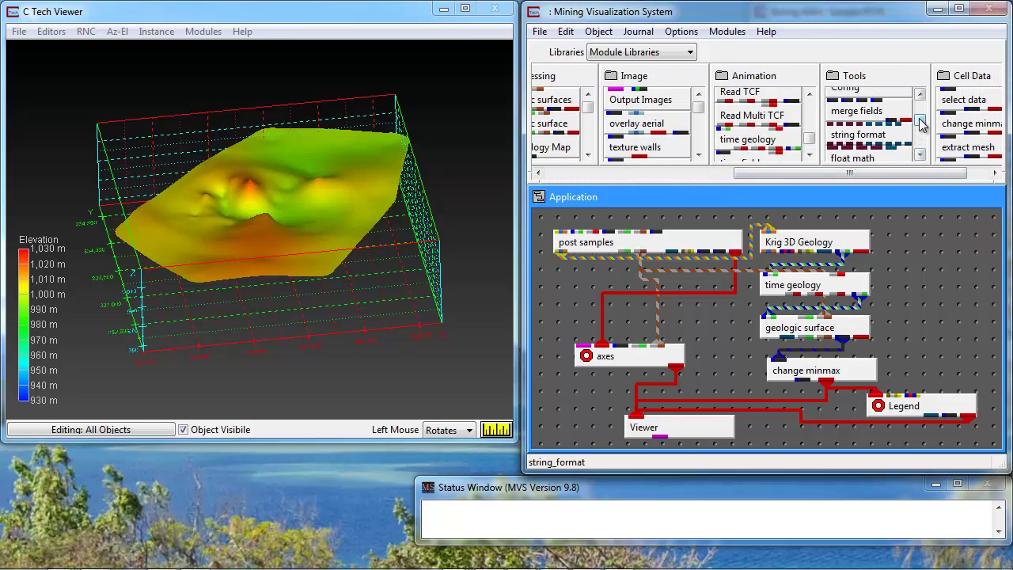
left_click(890, 136)
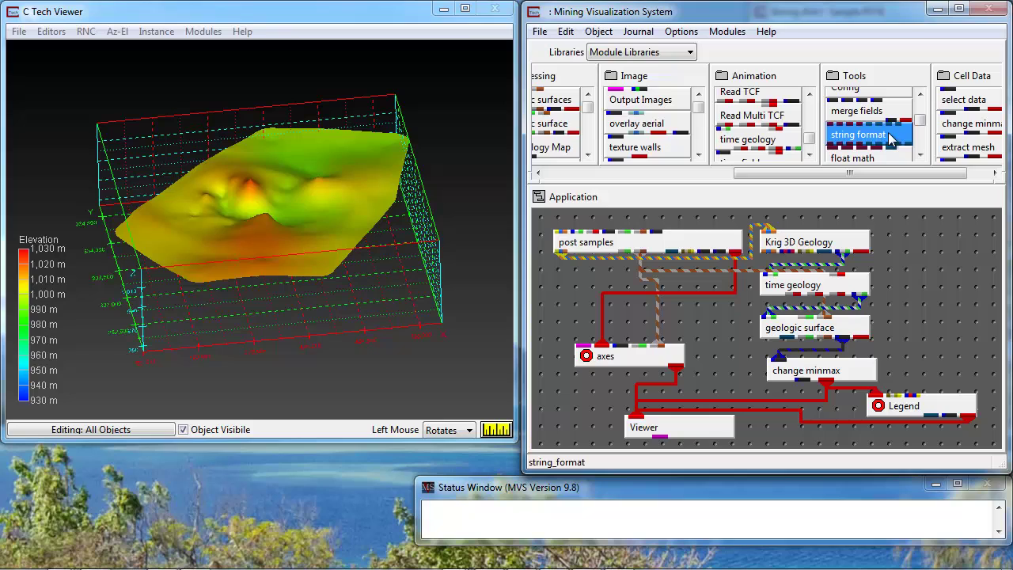
left_click_drag(890, 138, 945, 324)
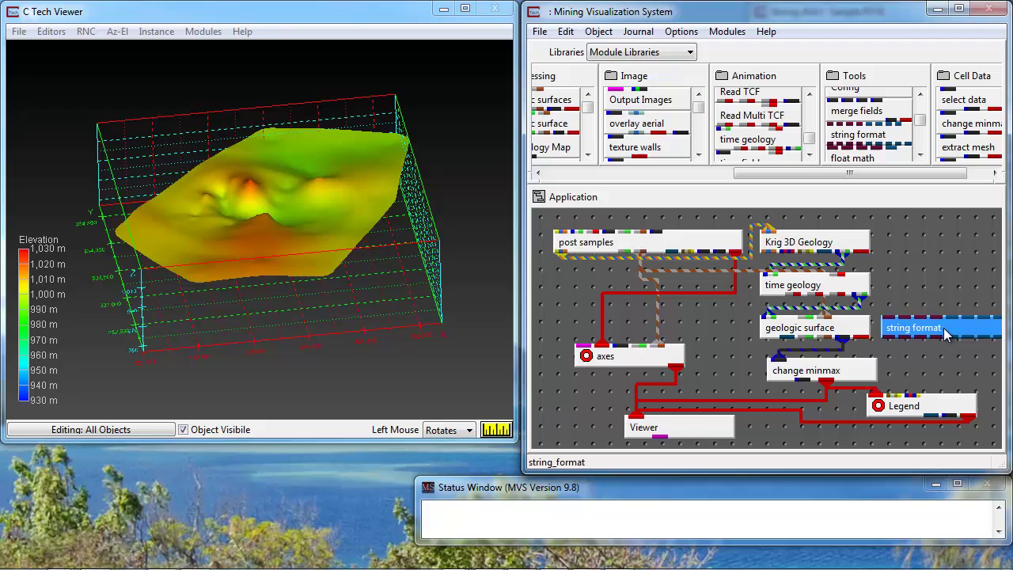
right_click(938, 289)
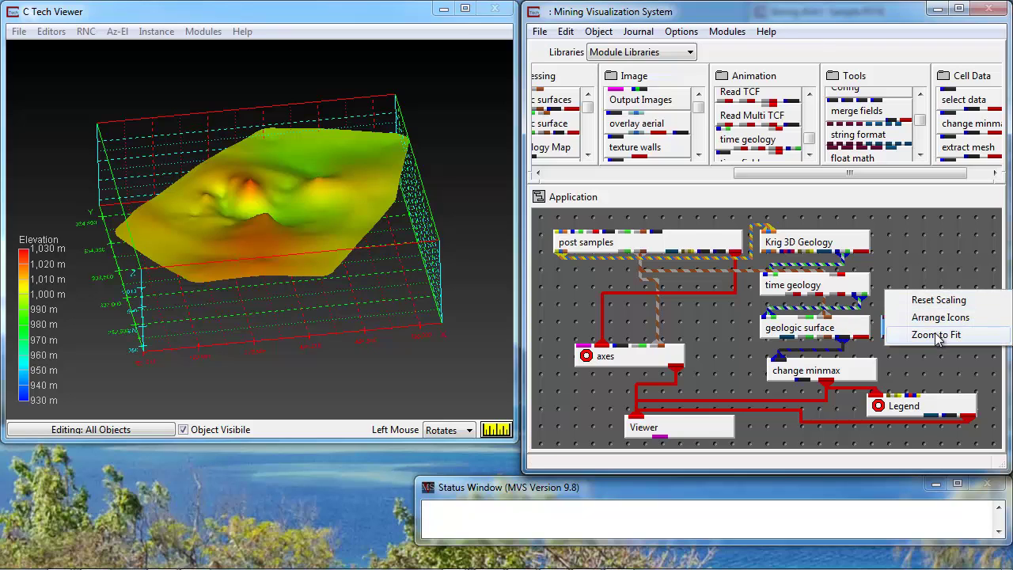
left_click(938, 335)
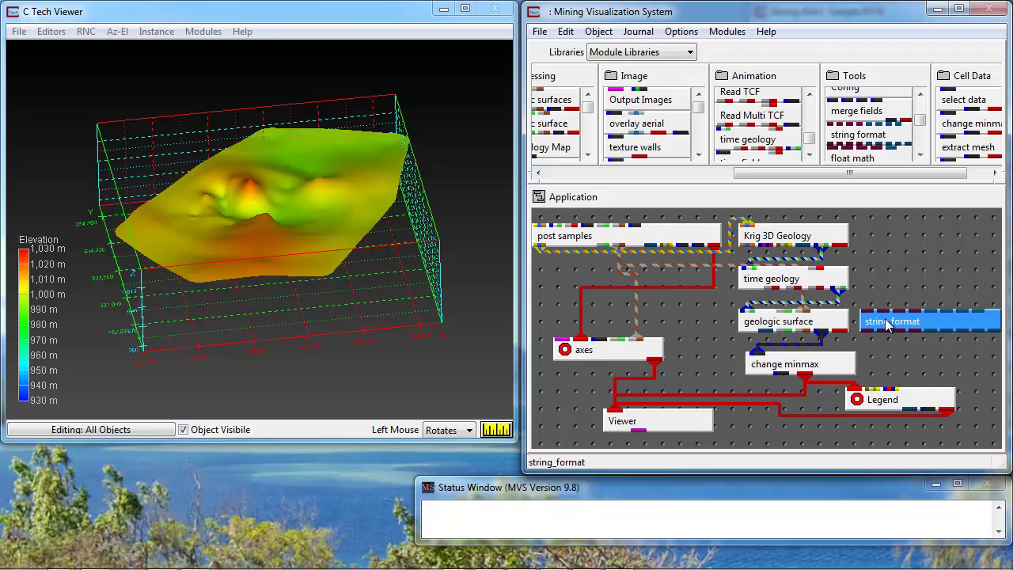
Connect time geology's time output to string format's f1 and open its parameters
left_click(815, 287)
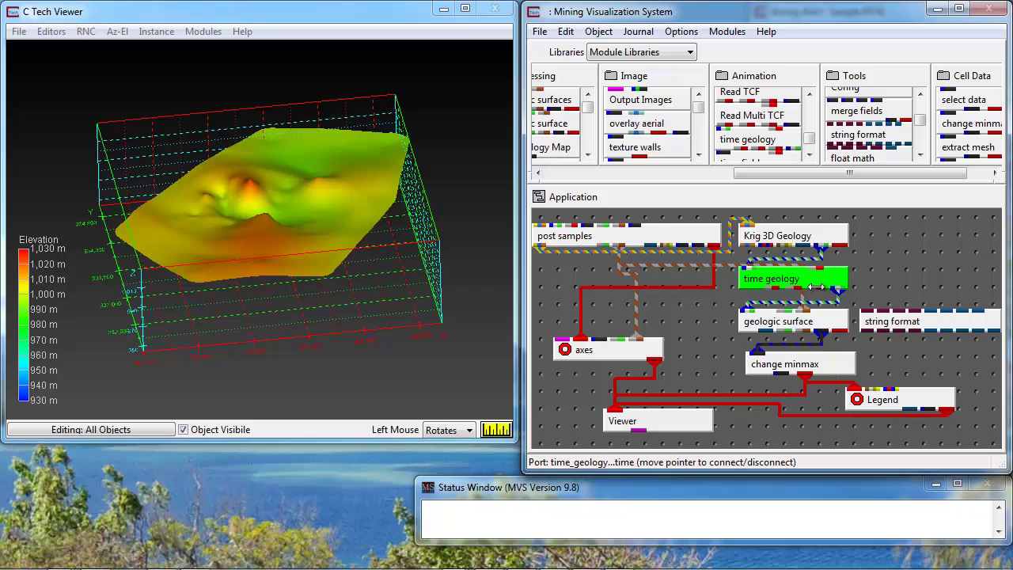
left_click(861, 312)
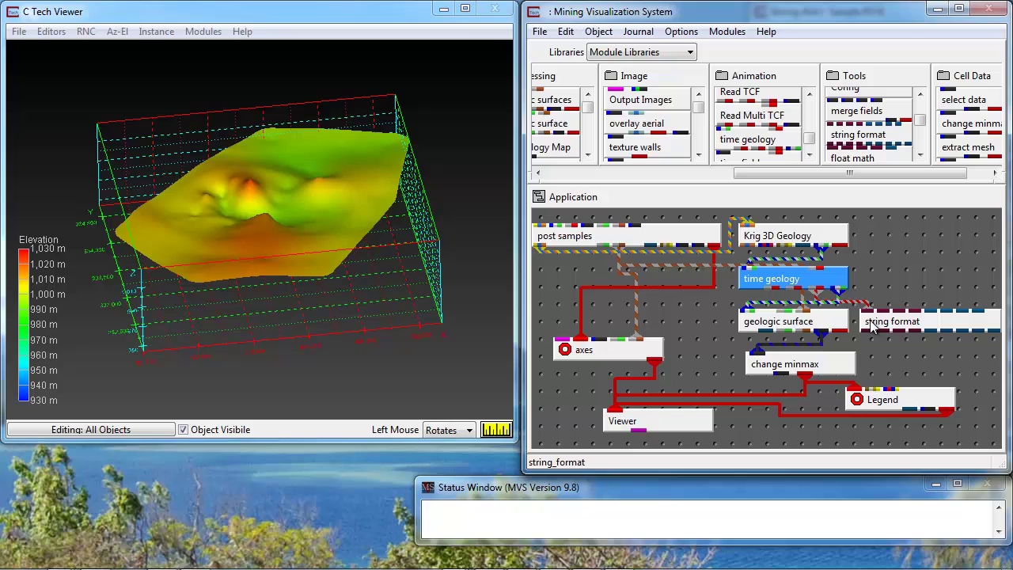
left_click(871, 327)
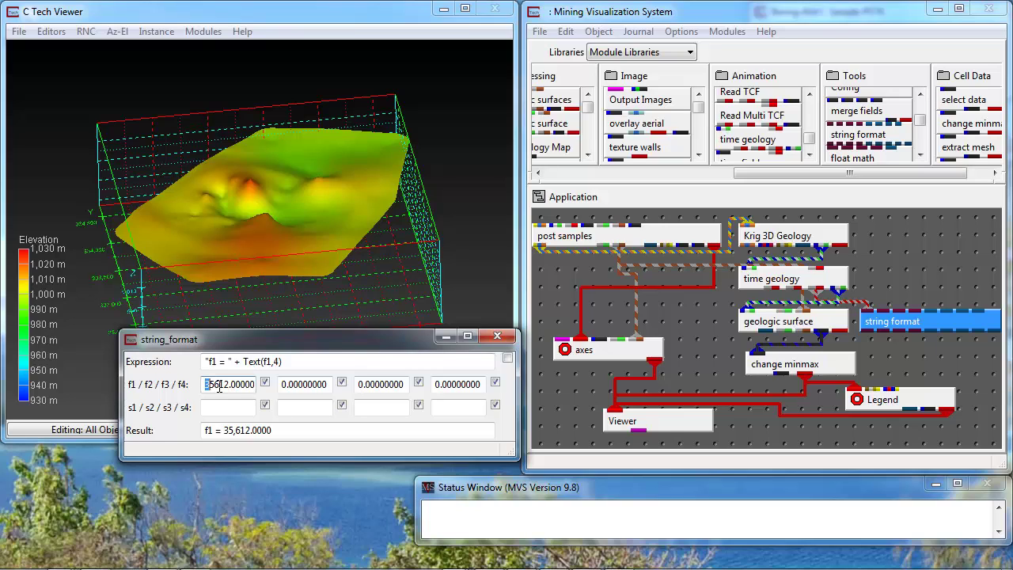
Set the string format's f1 value to 2
left_click_drag(219, 386, 254, 384)
type("2")
key("Return")
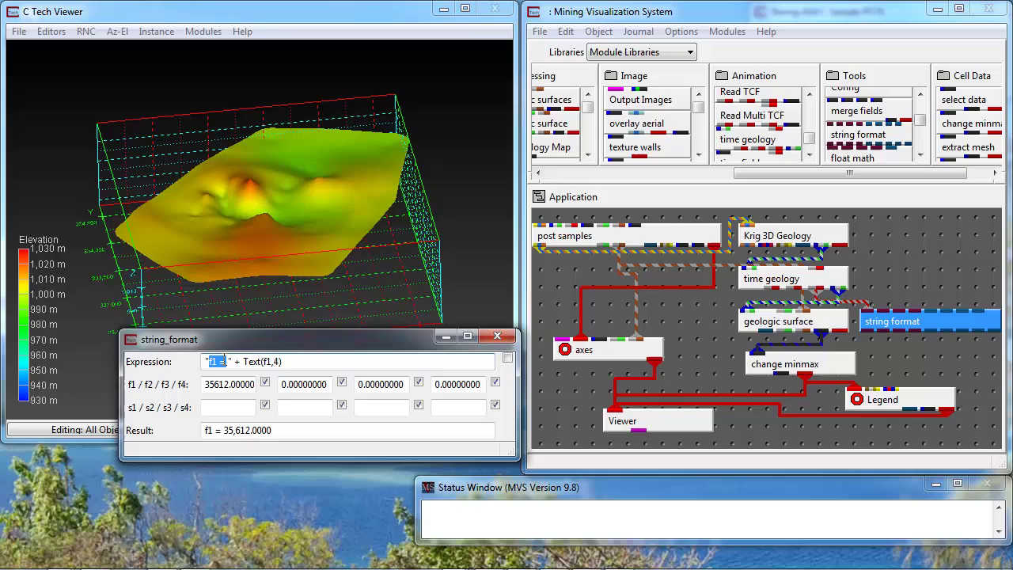
Change the expression to "Water Table on " + Date(f1,"MMMM DD, YYYY") and evaluate it
type("Water Tab")
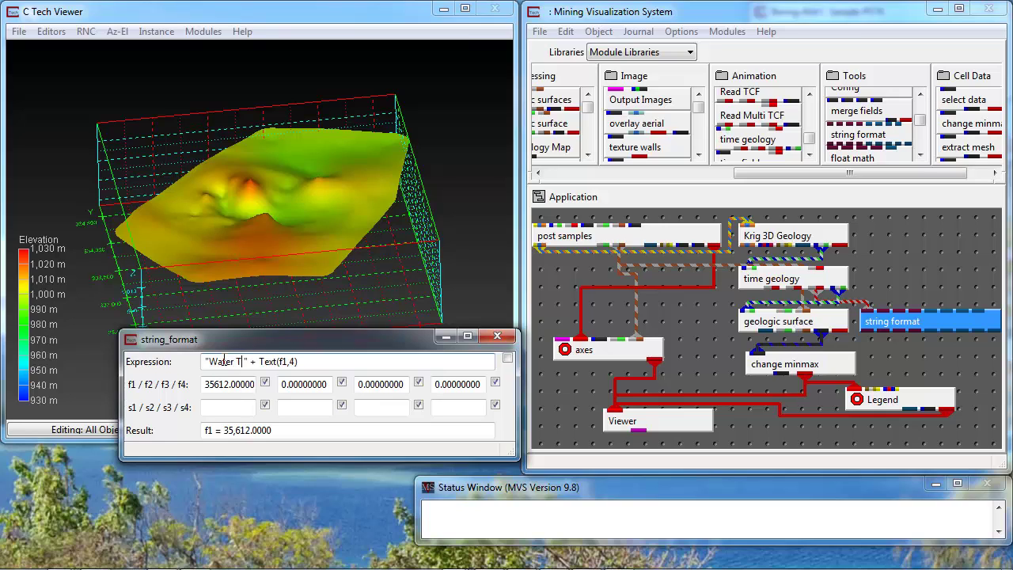
type("le on")
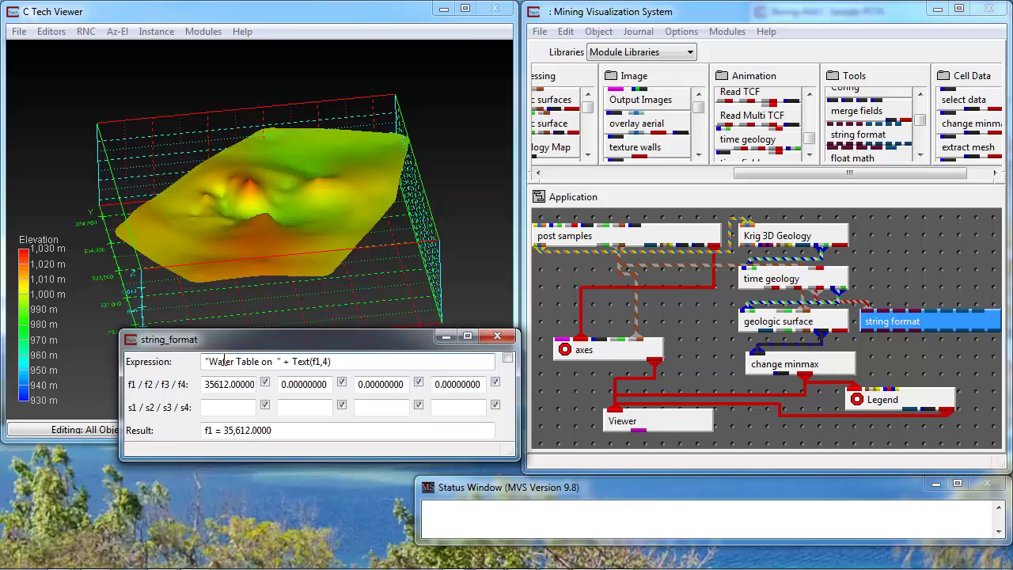
key("shift+Right")
key("shift+Right")
key("shift+Right")
key("shift+Right")
type("Date")
key("shift+Right")
type("\"MMMM DD")
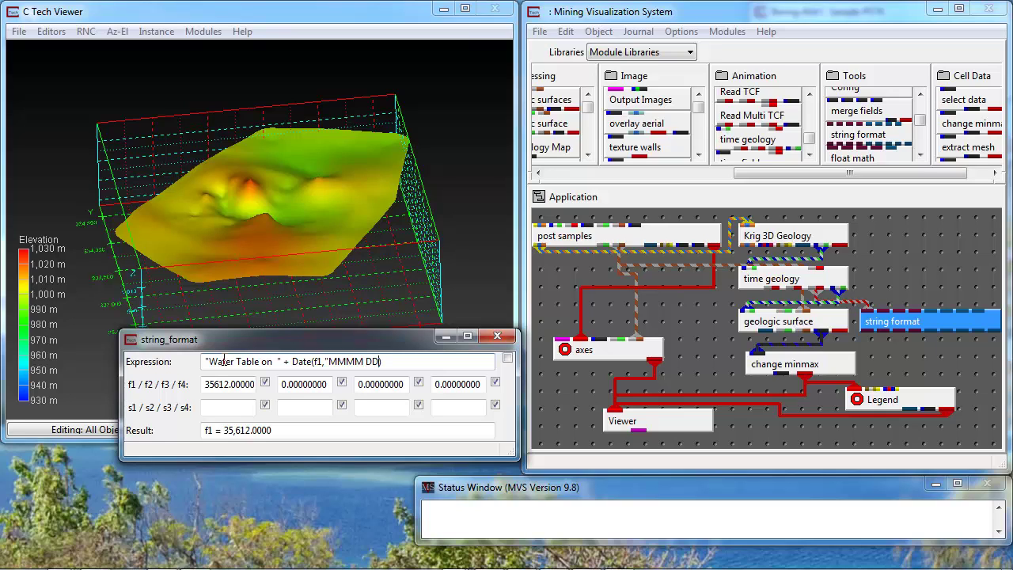
type(", YYYY\"")
key("Return")
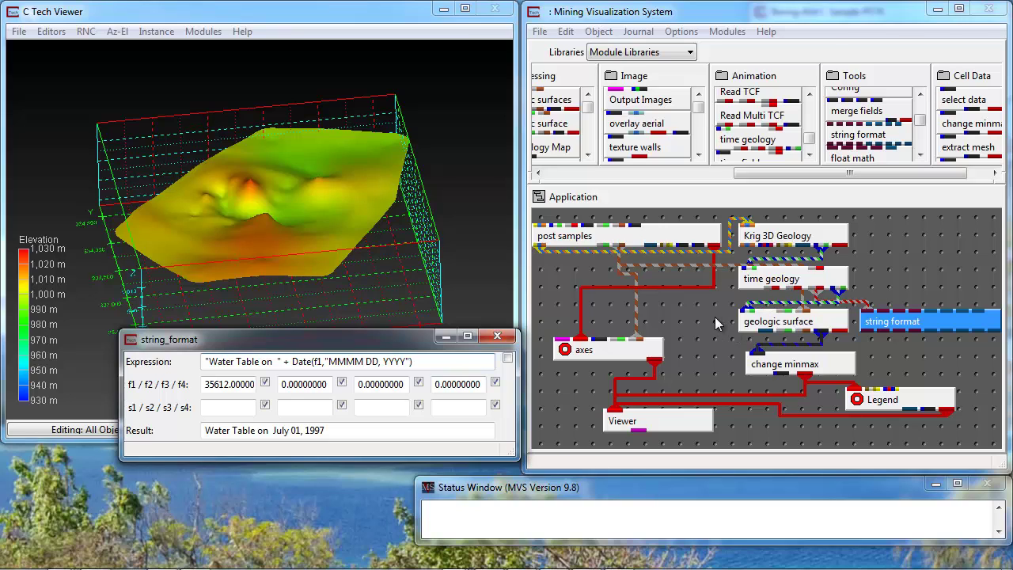
Add a Titles module from the Display library, connect it to the Viewer, and open its settings
left_click(643, 172)
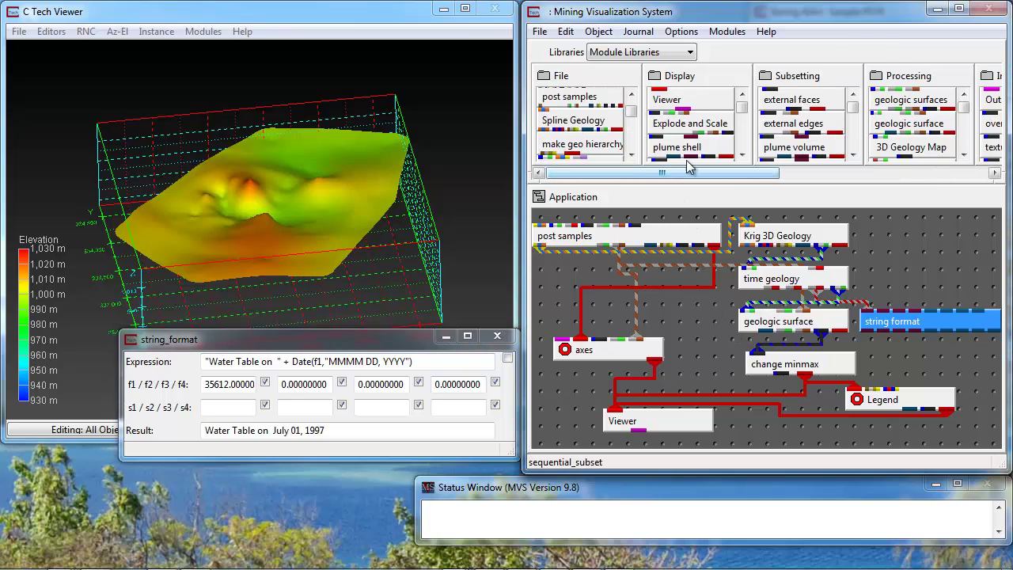
scroll(740, 123, "down", 3)
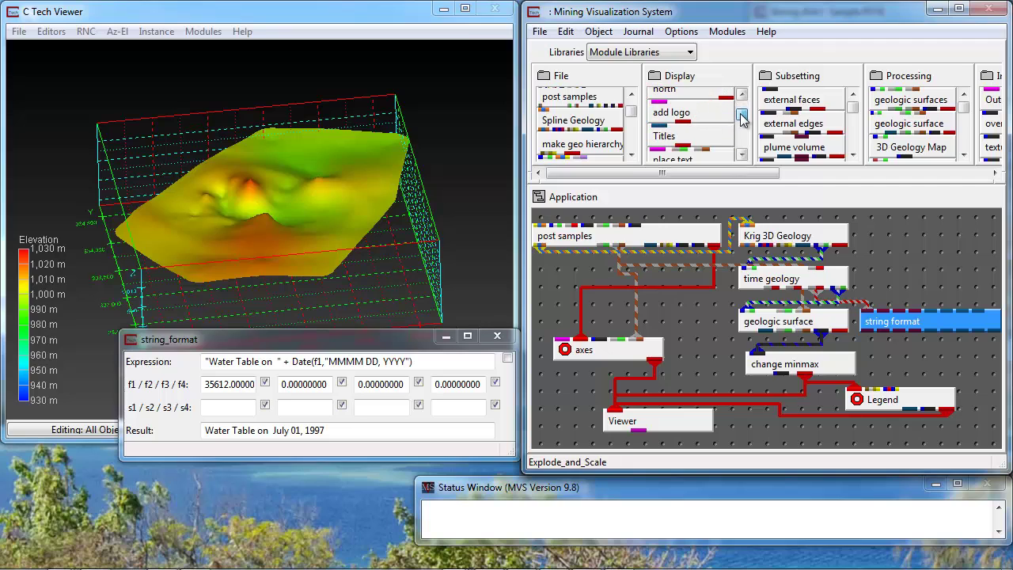
left_click_drag(710, 136, 614, 408)
left_click(497, 335)
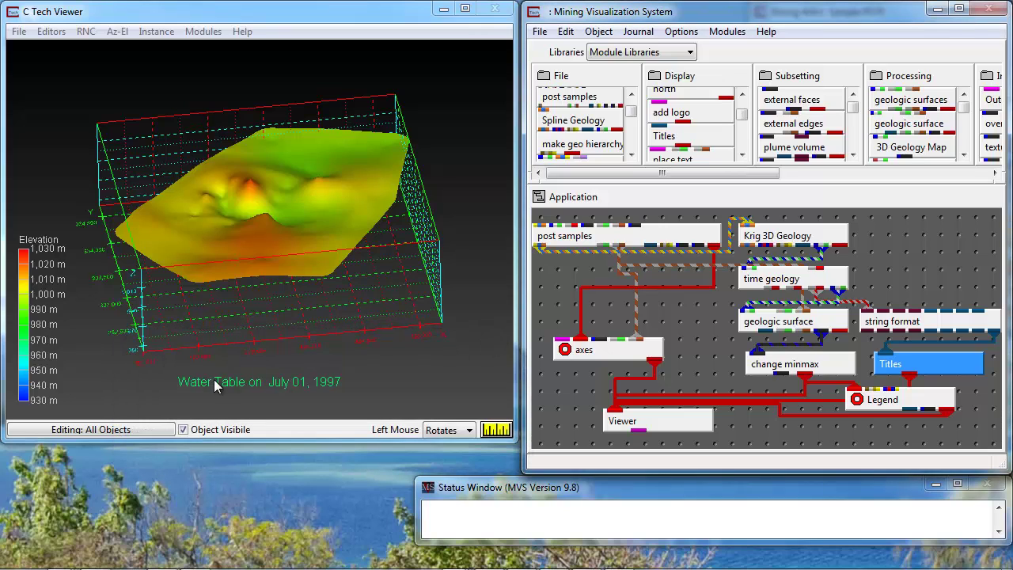
double_click(921, 365)
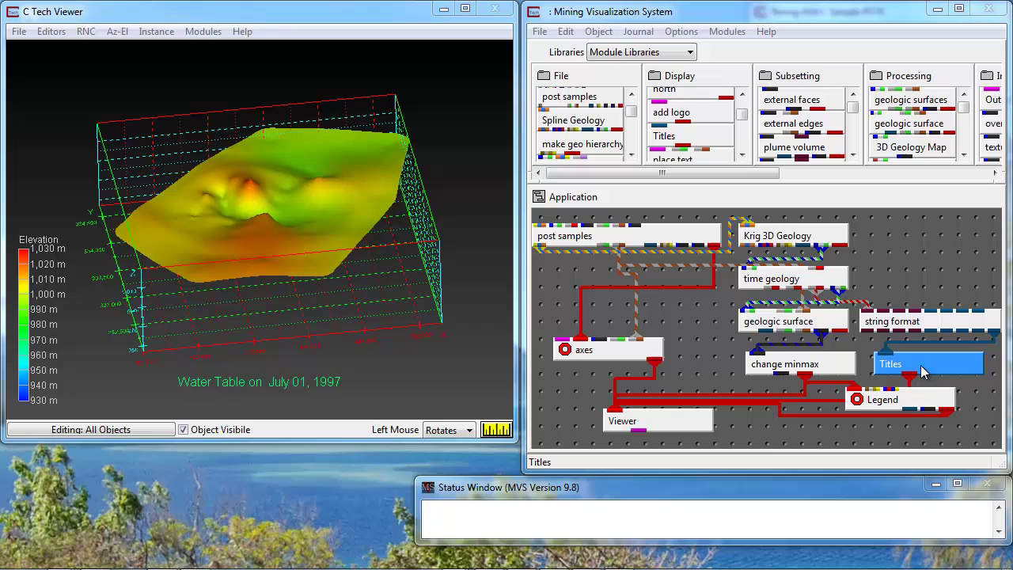
left_click_drag(310, 337, 791, 324)
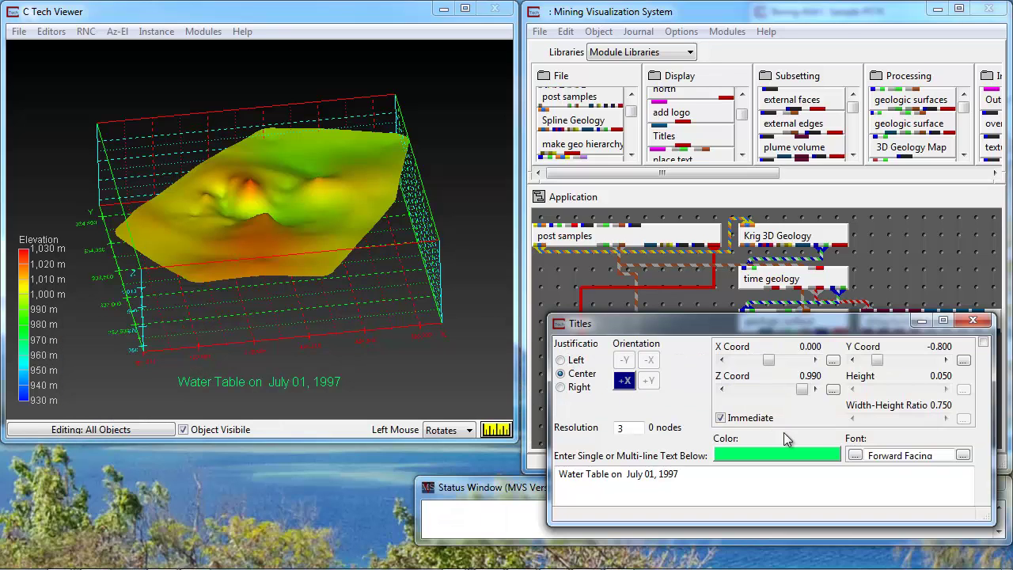
Left-justify the title and raise its font size to 21
left_click(855, 455)
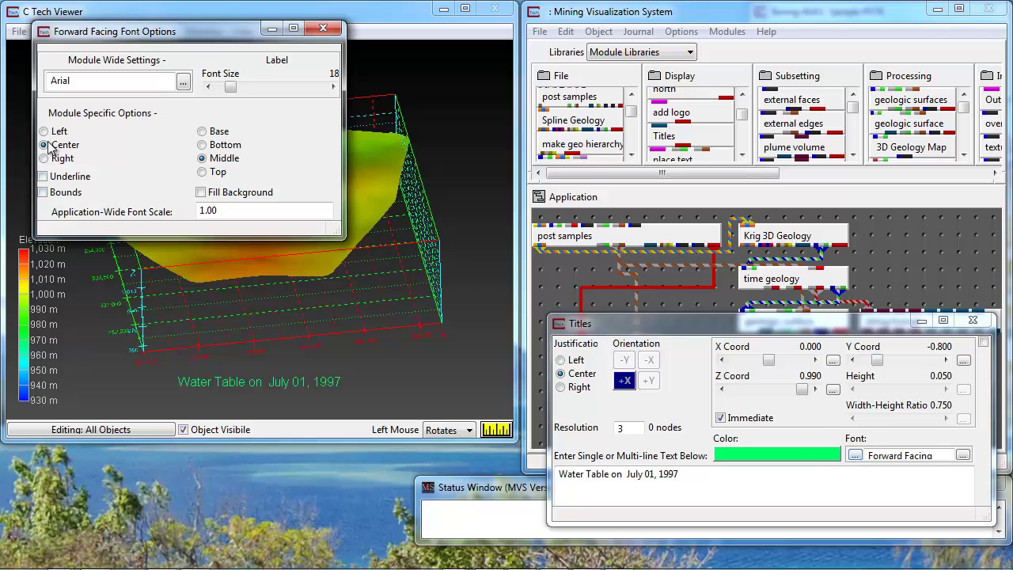
left_click(49, 133)
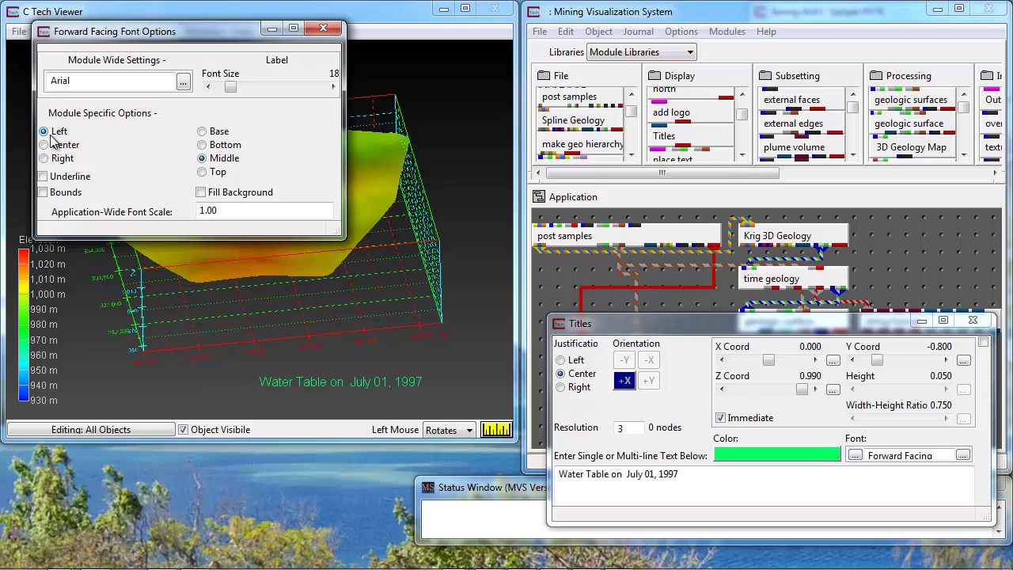
left_click(334, 87)
left_click(333, 87)
left_click(333, 87)
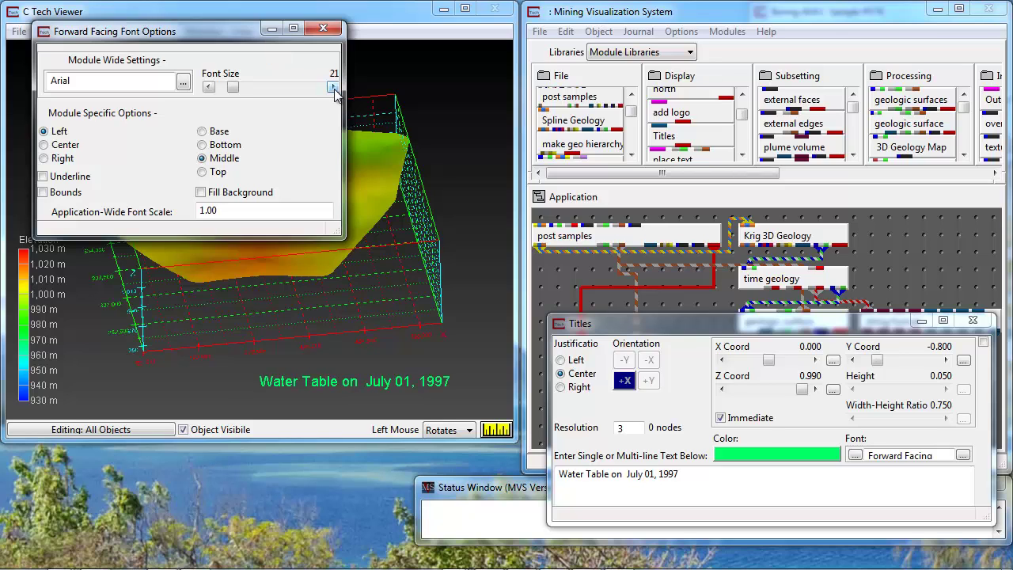
left_click(322, 27)
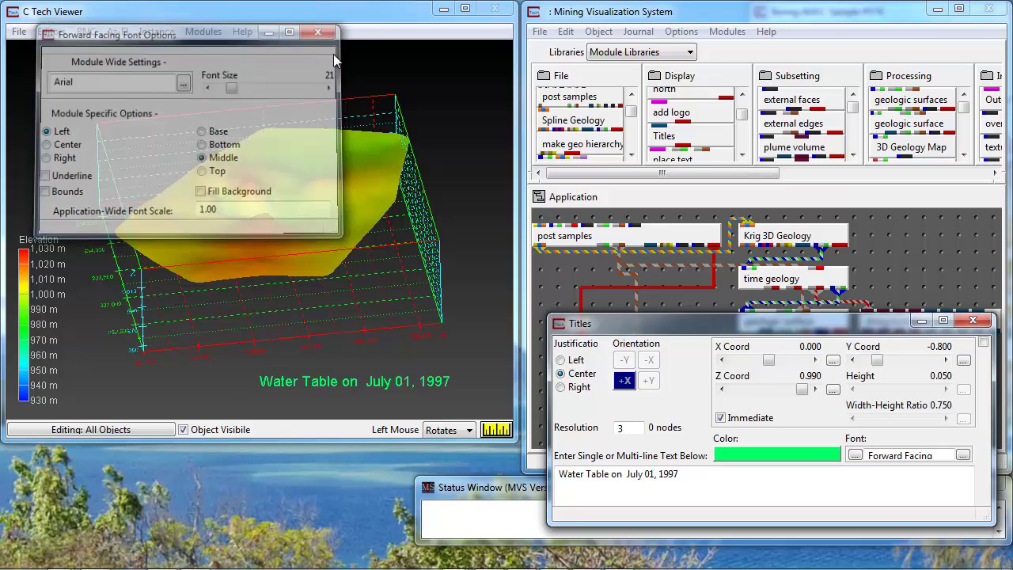
Move the title to the top-left corner at X Coord -0.943, Y Coord 0.914
left_click_drag(770, 360, 747, 356)
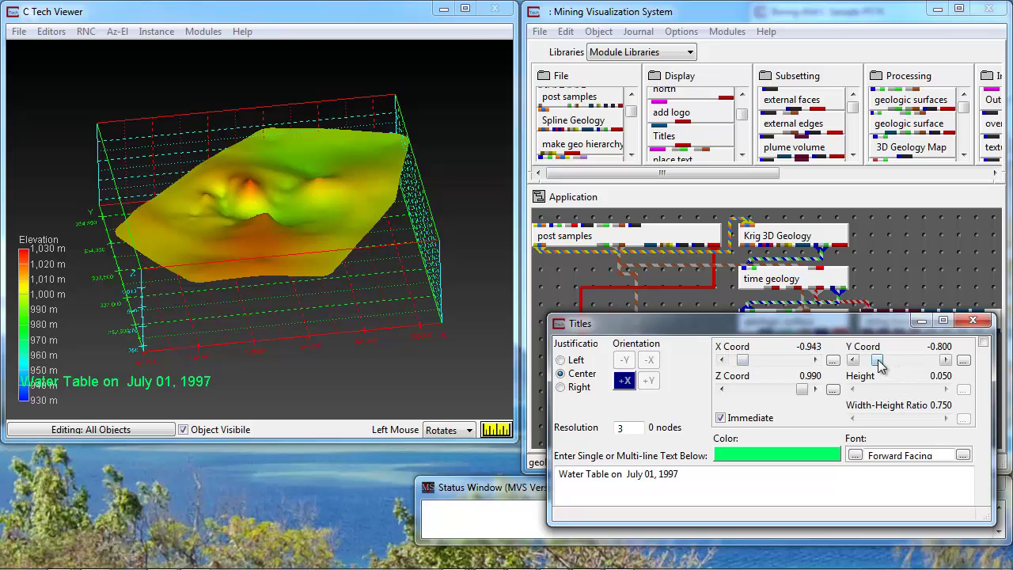
left_click_drag(878, 363, 927, 361)
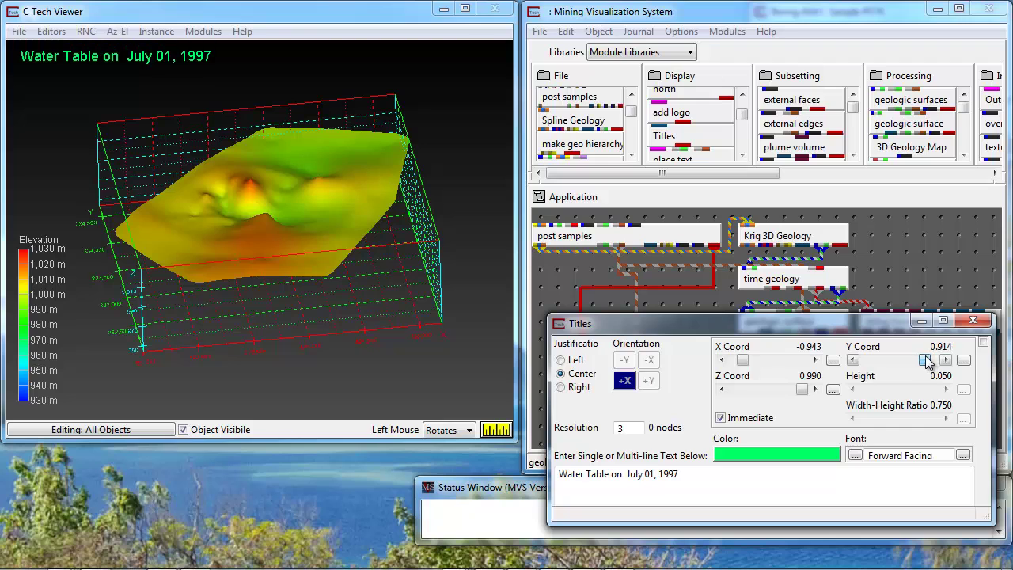
left_click(973, 321)
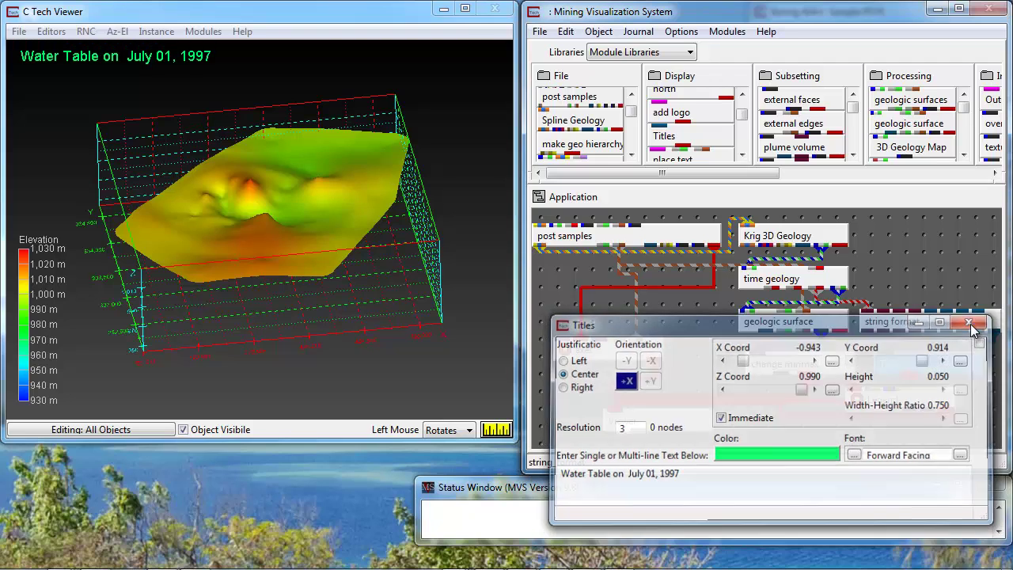
double_click(781, 283)
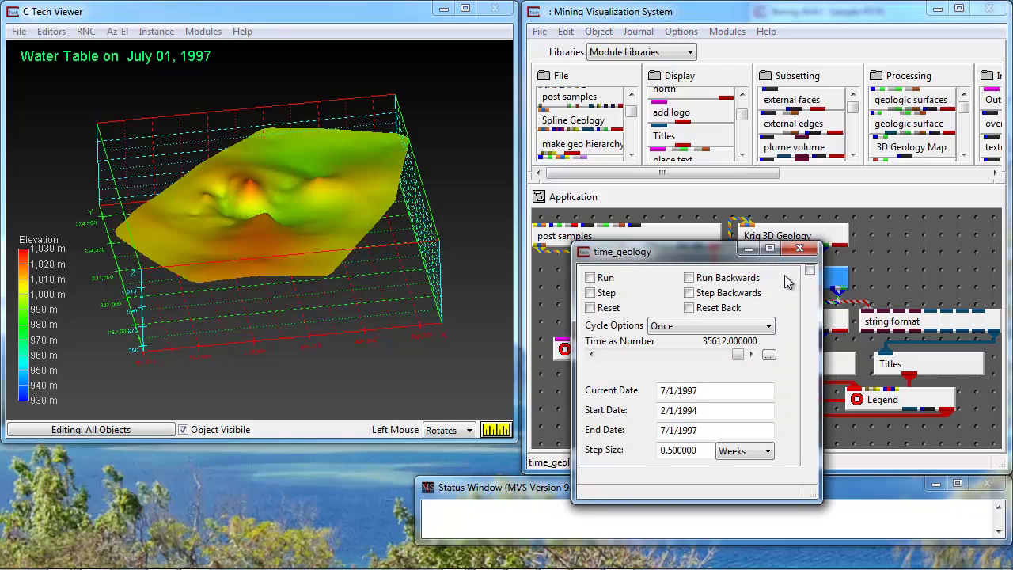
Reset the animation to 2/1/1994, maximize the viewer, and bring up the time_geology controls
left_click(590, 308)
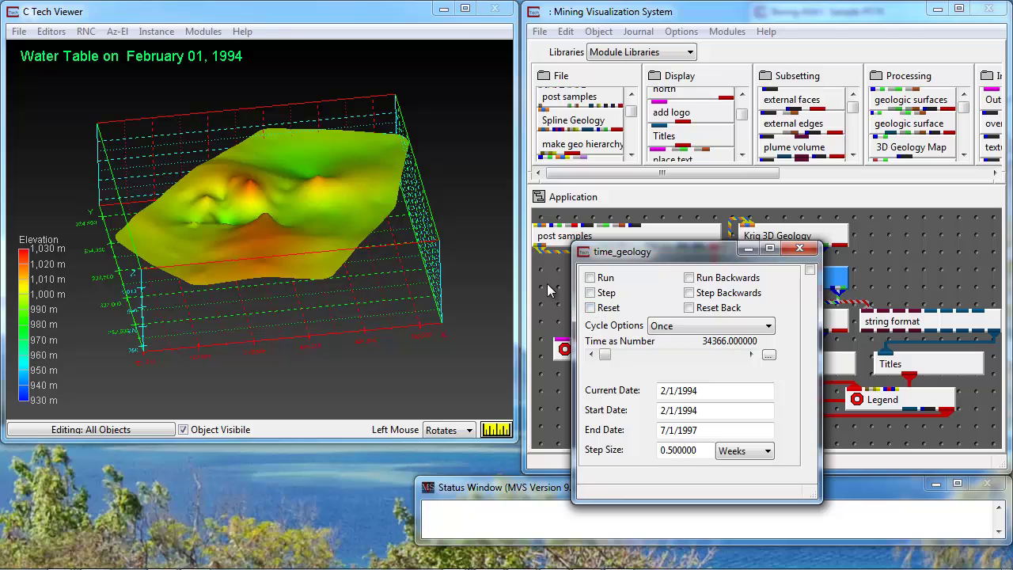
left_click(465, 10)
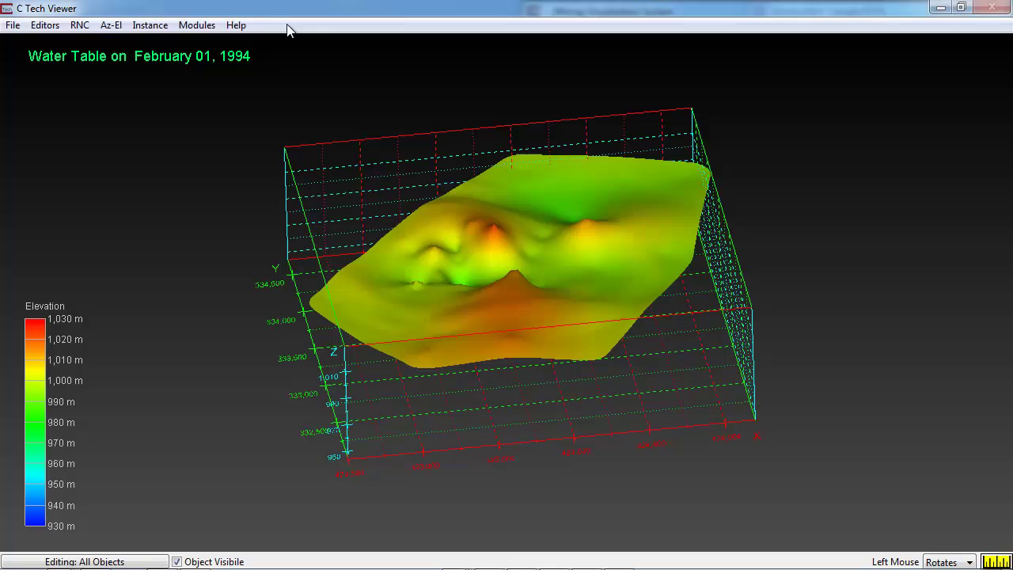
left_click(207, 24)
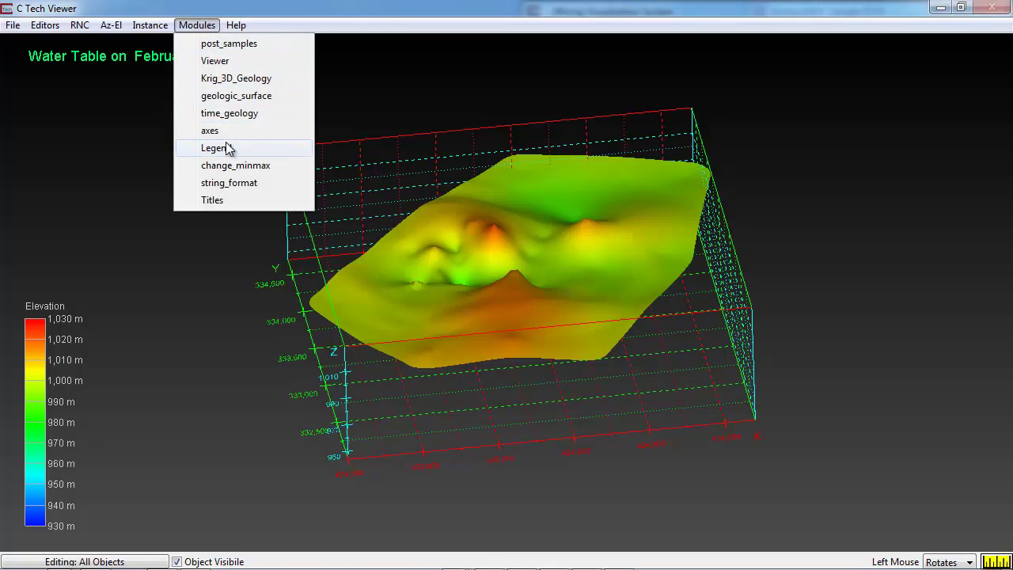
left_click(227, 113)
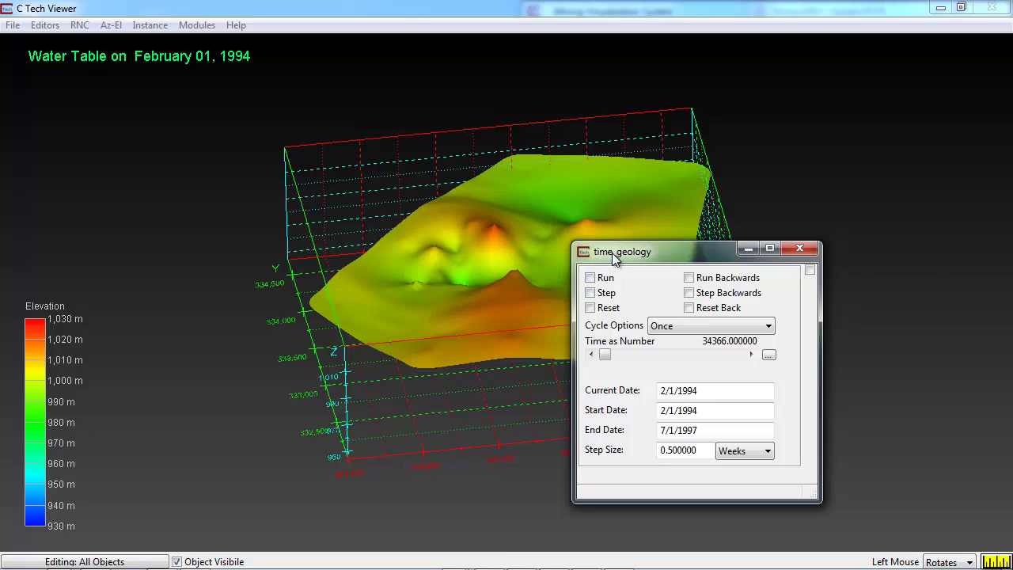
Run the animation through to 7/1/1997, then restore the viewer to normal size
left_click_drag(612, 254, 906, 71)
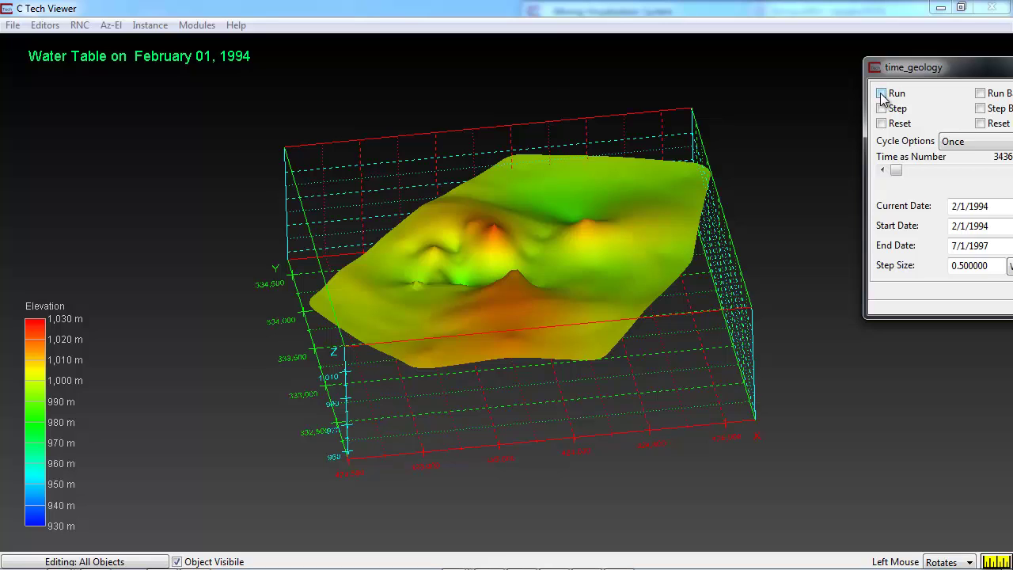
left_click(881, 93)
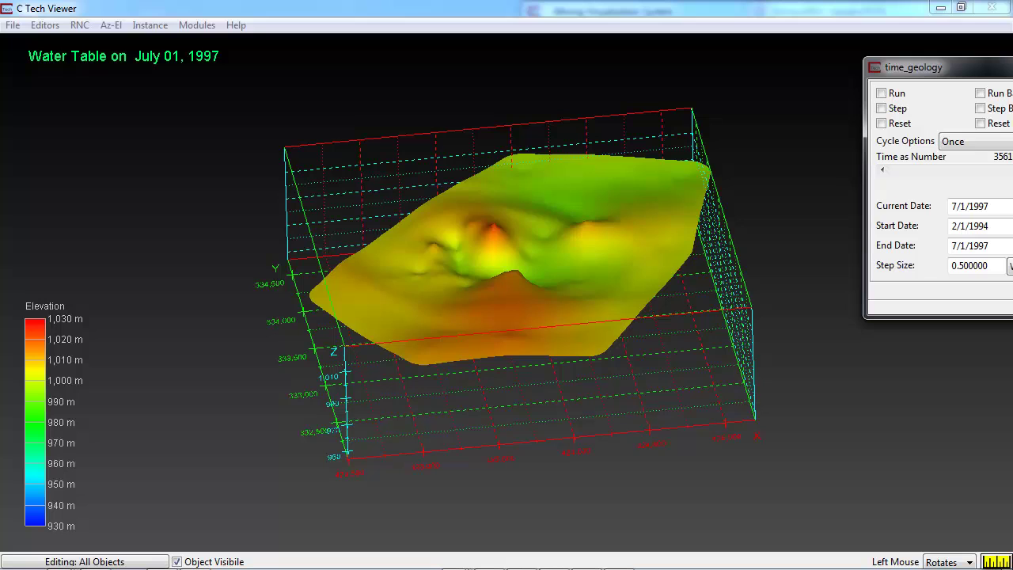
left_click(961, 7)
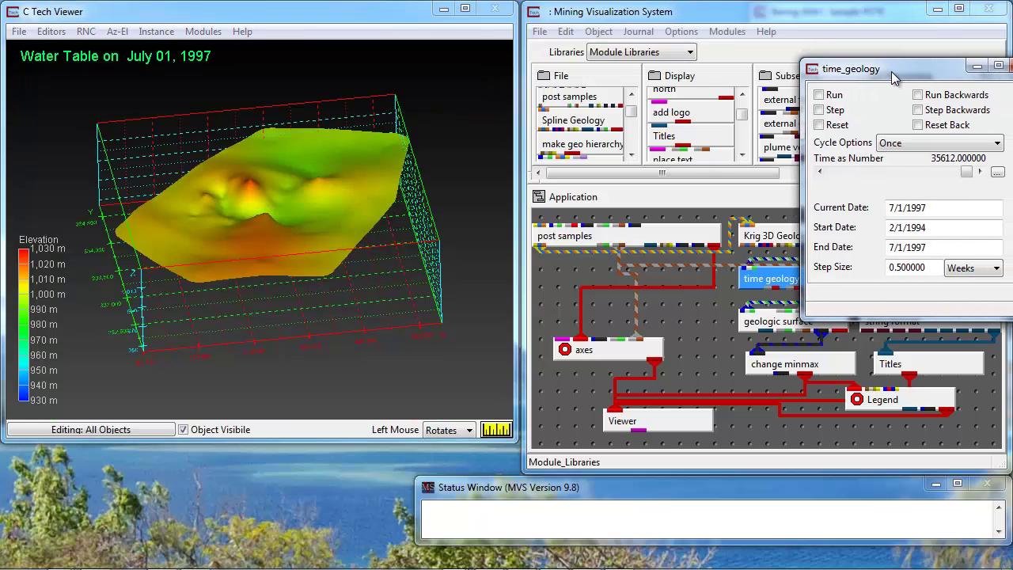
Bring the time_geology window fully on screen and close it
left_click_drag(956, 70, 848, 81)
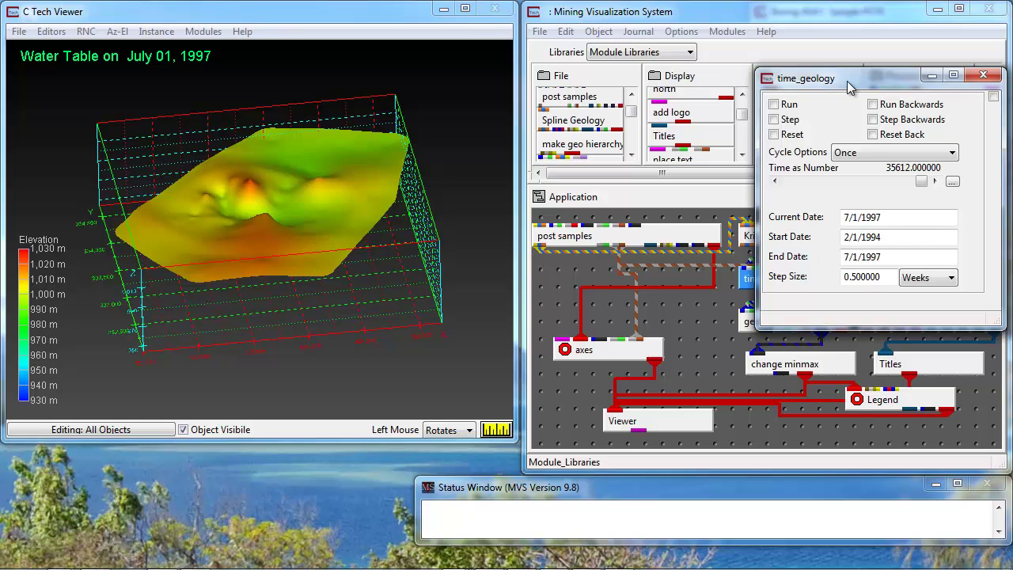
left_click(982, 76)
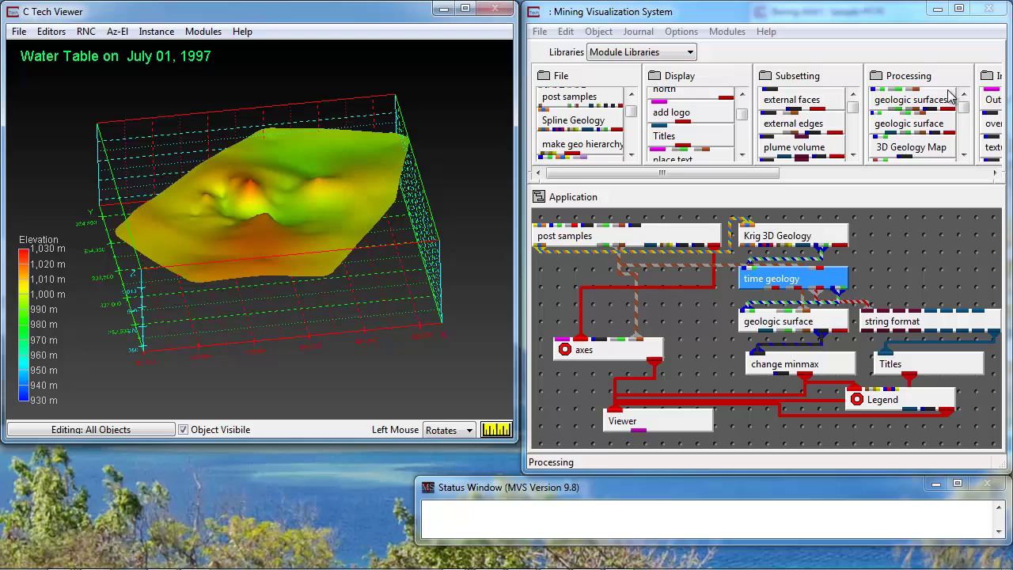